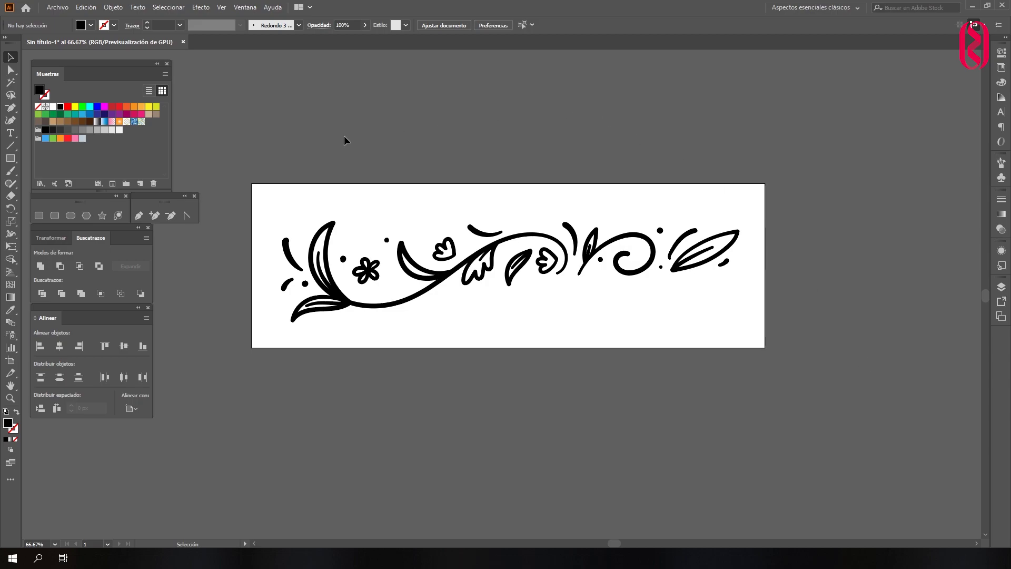
Move the ornament, minus the small left leaf, off Capa 1 onto a new layer Capa 2.
{"action": "mouse_move", "coordinate": [253, 171]}
{"action": "left_mouse_down"}
{"action": "mouse_move", "coordinate": [757, 362]}
{"action": "mouse_move", "coordinate": [792, 336]}
{"action": "left_mouse_up"}
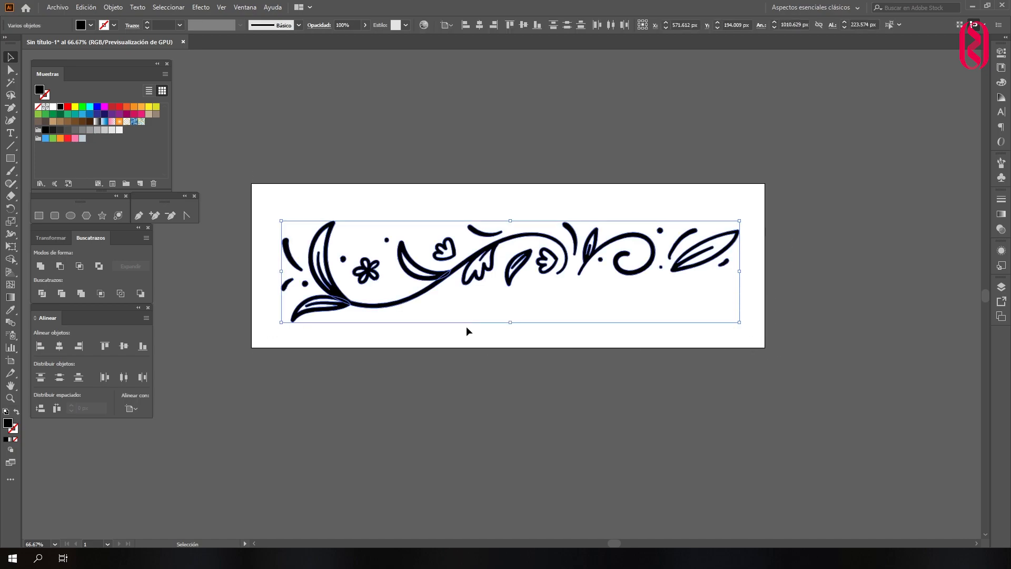
{"action": "left_click_drag", "start_coordinate": [279, 288], "coordinate": [283, 302]}
{"action": "key", "text": "Delete"}
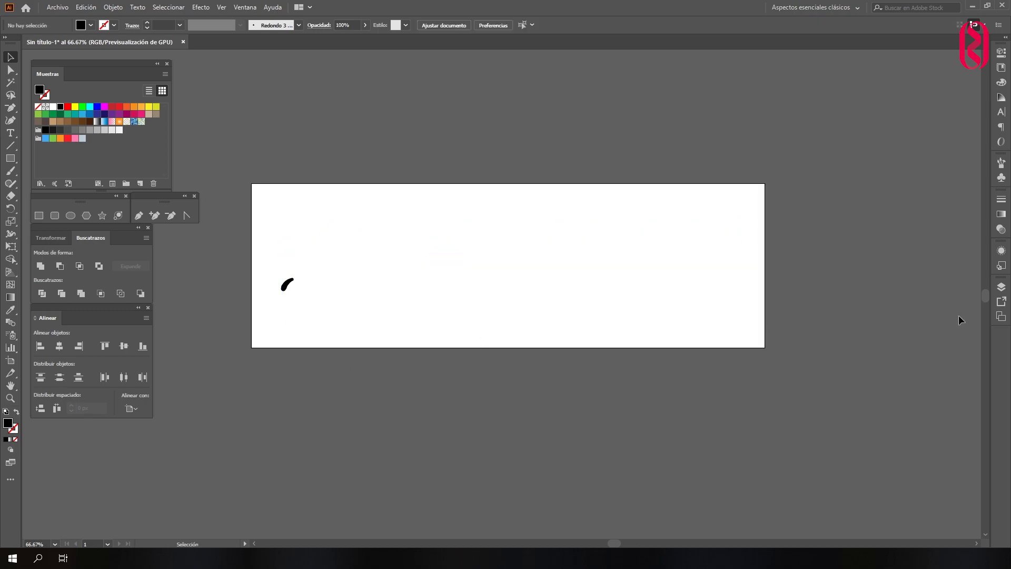
{"action": "left_click", "coordinate": [1001, 287]}
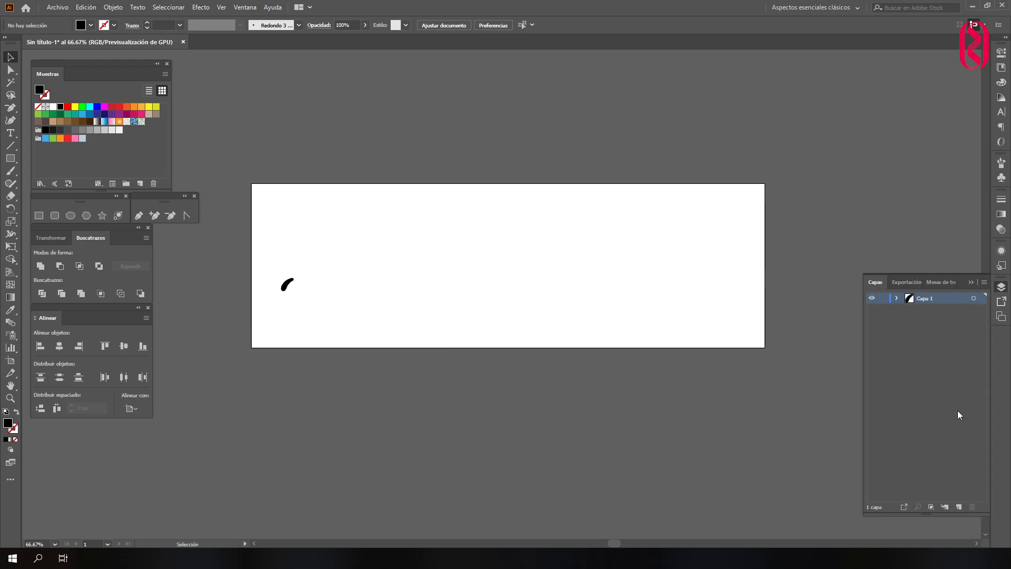
{"action": "left_click", "coordinate": [959, 507]}
{"action": "key", "text": "ctrl+v"}
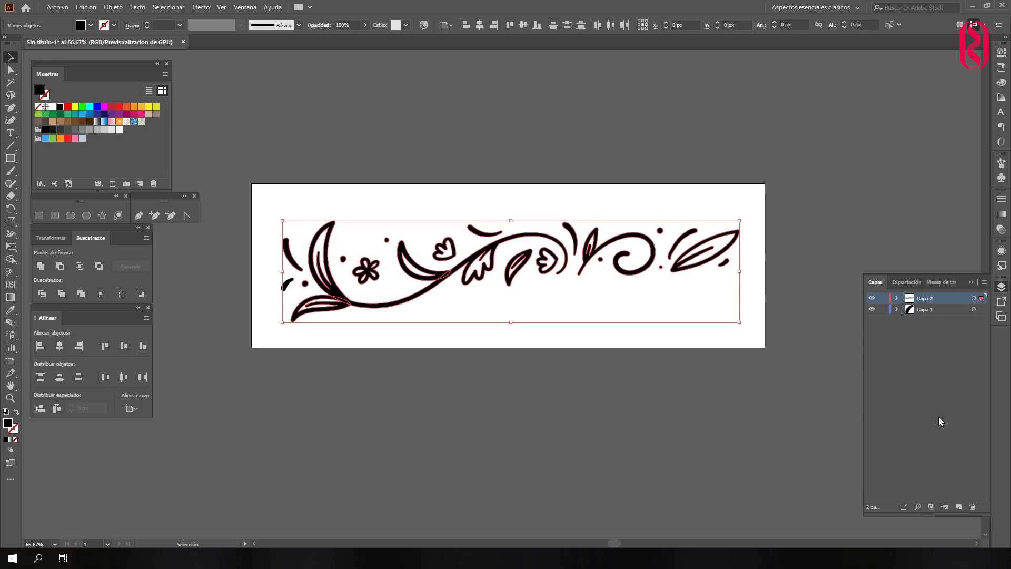
Leave the leftmost stroke on Capa 2 and move the rest onto new layer Capa 3.
{"action": "left_click", "coordinate": [289, 253], "text": "shift"}
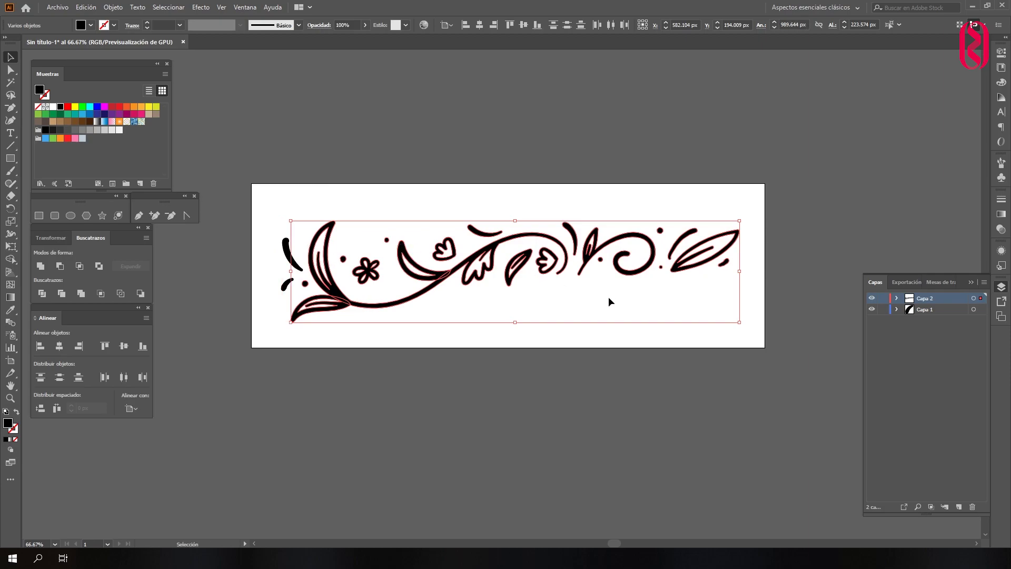
{"action": "key", "text": "Delete"}
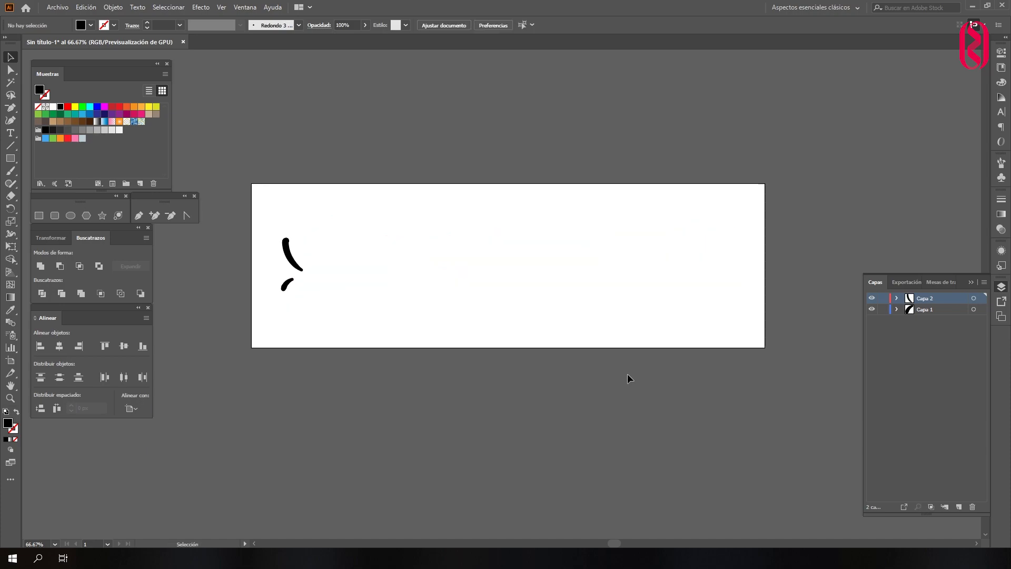
{"action": "left_click", "coordinate": [959, 506]}
{"action": "key", "text": "ctrl+f"}
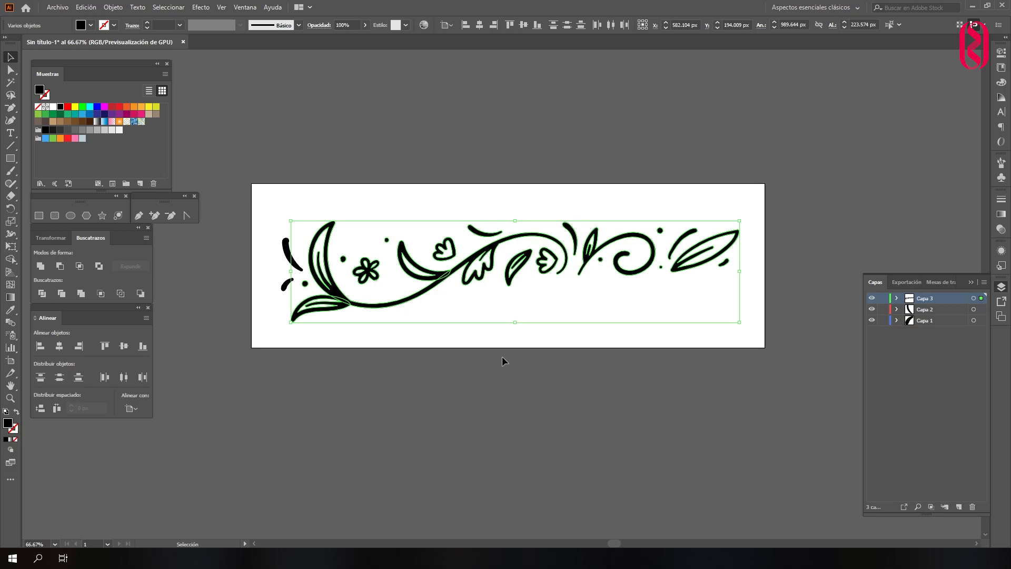
Cut and paste the selected pieces in place onto new layers Capa 4 through Capa 7.
{"action": "key", "text": "ctrl+x"}
{"action": "key", "text": "ctrl+l"}
{"action": "key", "text": "ctrl+shift+v"}
{"action": "key", "text": "ctrl+x"}
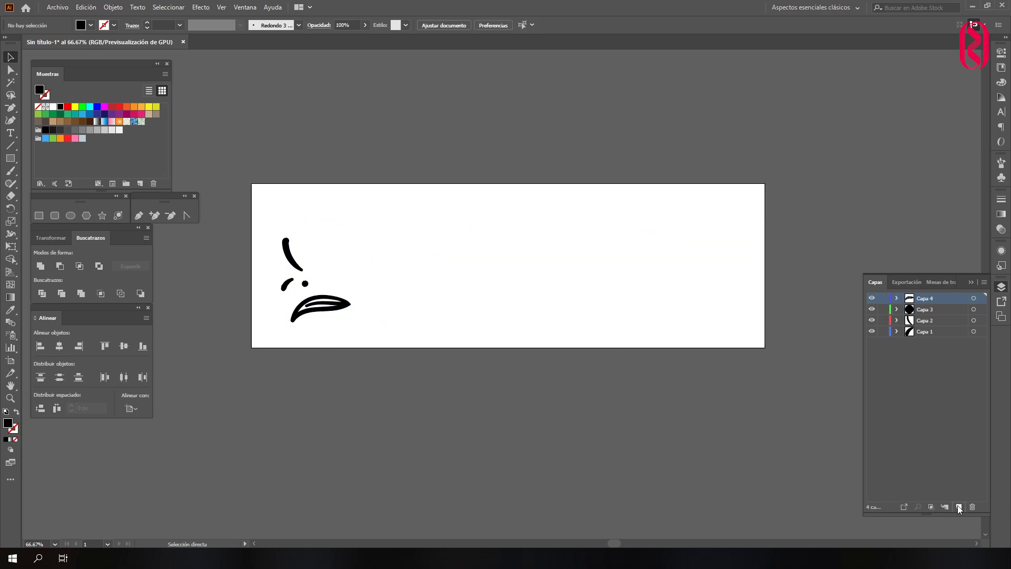
{"action": "key", "text": "ctrl+l"}
{"action": "key", "text": "ctrl+shift+v"}
{"action": "key", "text": "ctrl+x"}
{"action": "key", "text": "ctrl+l"}
{"action": "key", "text": "ctrl+shift+v"}
{"action": "key", "text": "ctrl+x"}
{"action": "key", "text": "ctrl+l"}
{"action": "key", "text": "ctrl+shift+v"}
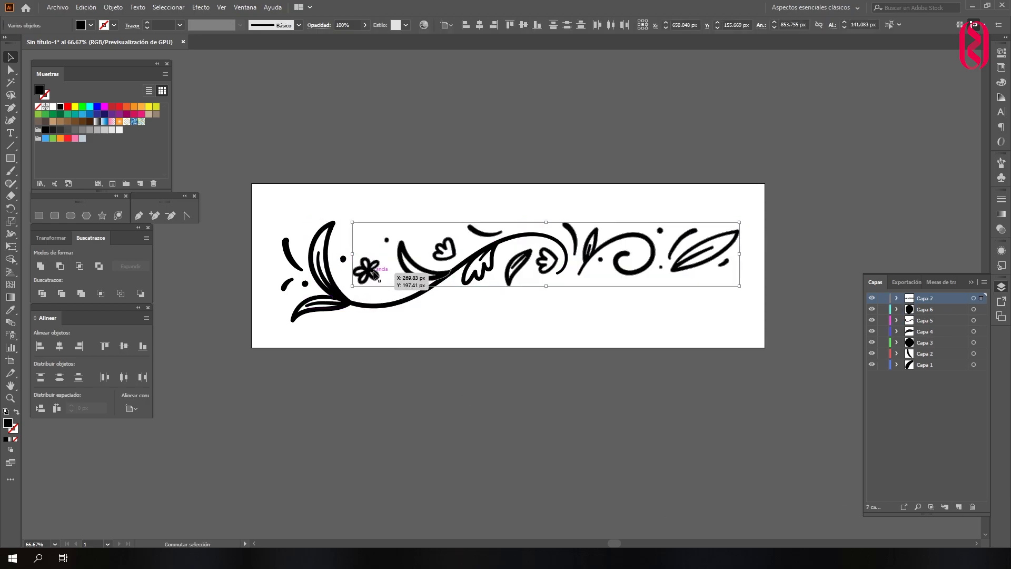
Leave the flower, small dot and left leaf behind, moving remaining pieces onto Capa 8–10.
{"action": "left_click", "coordinate": [366, 270], "text": "shift"}
{"action": "key", "text": "ctrl+x"}
{"action": "key", "text": "ctrl+l"}
{"action": "key", "text": "ctrl+shift+v"}
{"action": "left_click", "coordinate": [387, 240], "text": "shift"}
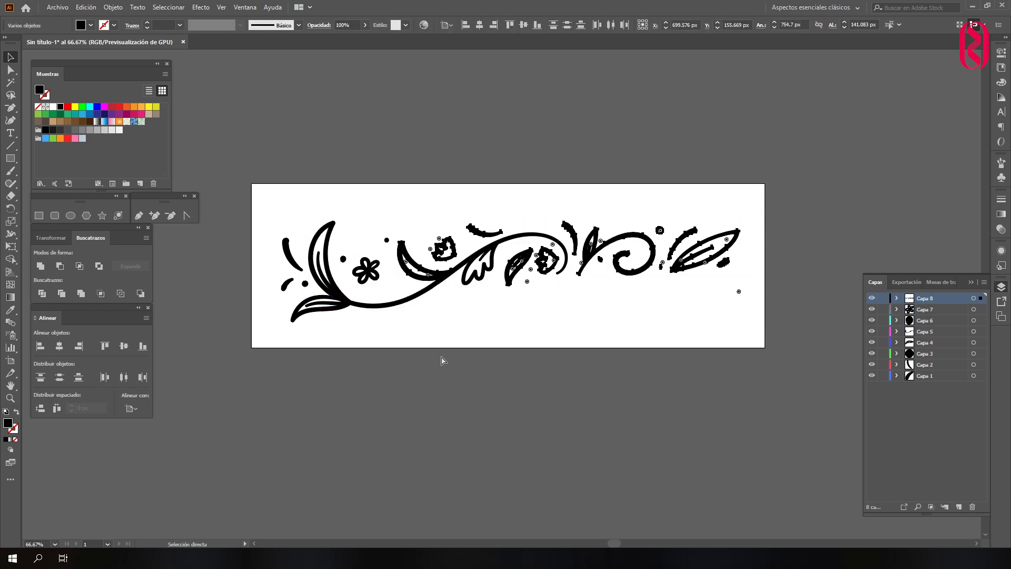
{"action": "key", "text": "ctrl+x"}
{"action": "key", "text": "ctrl+l"}
{"action": "key", "text": "ctrl+shift+v"}
{"action": "left_click", "coordinate": [428, 263], "text": "shift"}
{"action": "key", "text": "ctrl+x"}
{"action": "key", "text": "ctrl+l"}
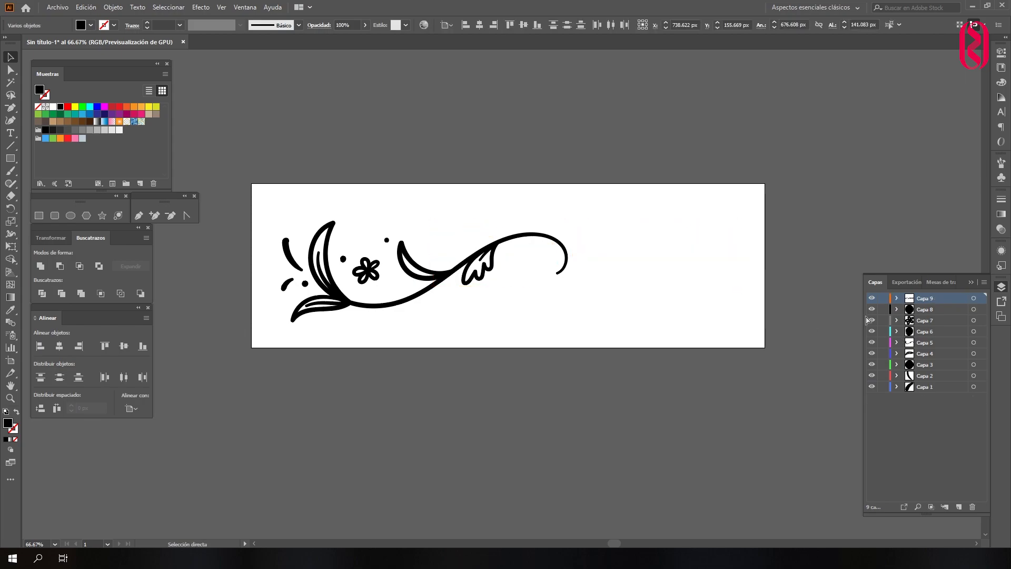
{"action": "key", "text": "ctrl+shift+v"}
Split further right-hand pieces onto their own layers, Capa 11 through Capa 14.
{"action": "left_click", "coordinate": [445, 248], "text": "shift"}
{"action": "key", "text": "ctrl+x"}
{"action": "key", "text": "ctrl+l"}
{"action": "key", "text": "ctrl+shift+v"}
{"action": "key", "text": "ctrl+x"}
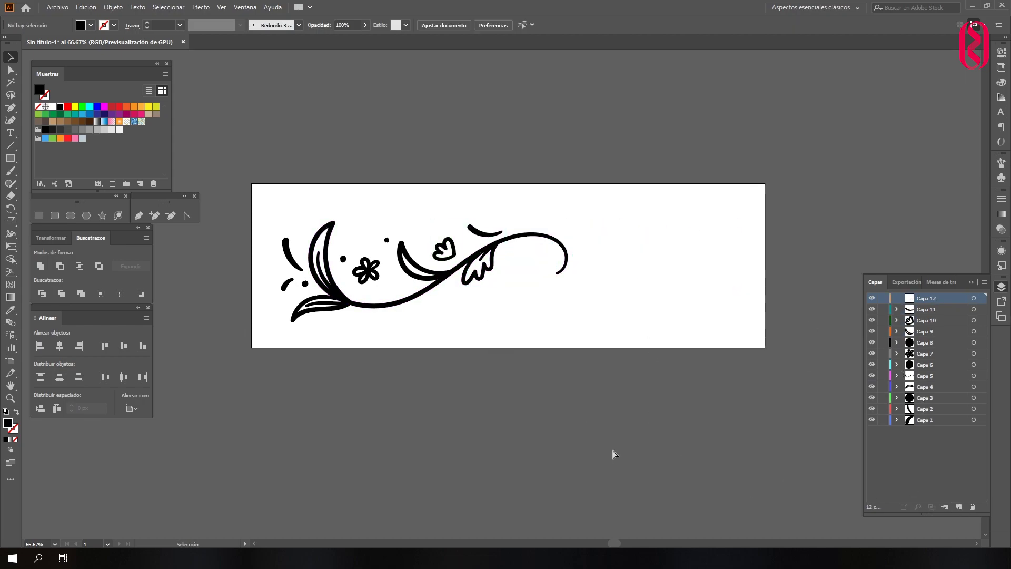
{"action": "key", "text": "ctrl+l"}
{"action": "key", "text": "ctrl+shift+v"}
{"action": "key", "text": "ctrl+x"}
{"action": "key", "text": "ctrl+l"}
{"action": "key", "text": "ctrl+shift+v"}
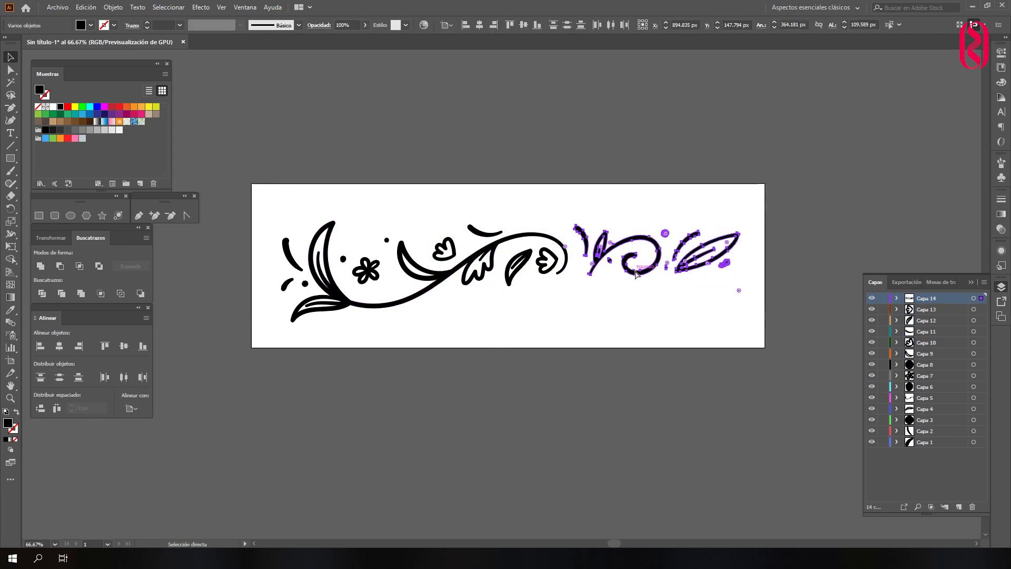
{"action": "key", "text": "ctrl+x"}
{"action": "left_click", "coordinate": [945, 506]}
{"action": "key", "text": "ctrl+shift+v"}
Separate the last right-hand and leaf pieces onto layers up to Capa 21, then deselect.
{"action": "key", "text": "ctrl+shift+v"}
{"action": "key", "text": "ctrl+x"}
{"action": "key", "text": "ctrl+l"}
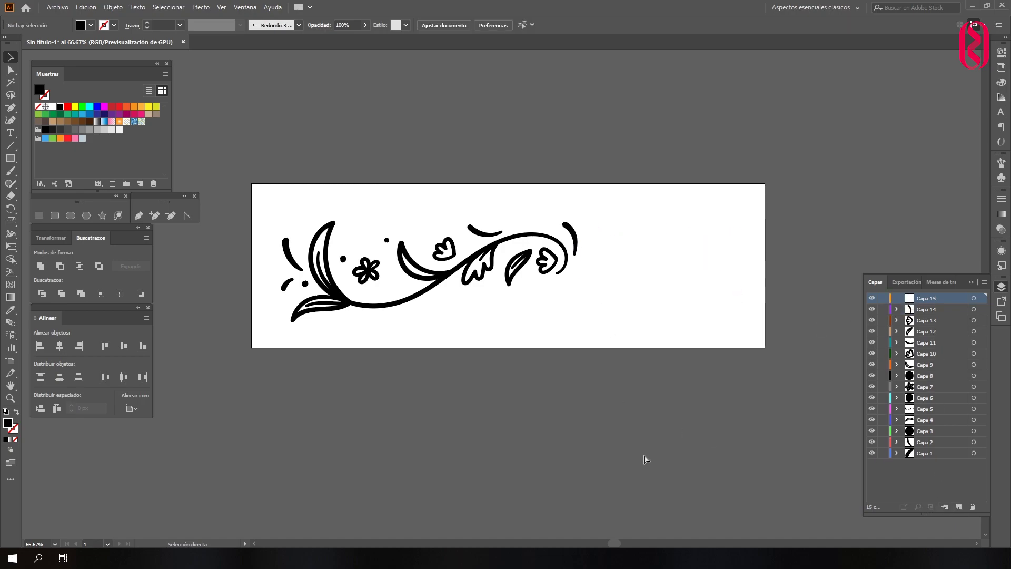
{"action": "key", "text": "ctrl+shift+v"}
{"action": "key", "text": "ctrl+x"}
{"action": "key", "text": "ctrl+l"}
{"action": "key", "text": "ctrl+shift+v"}
{"action": "key", "text": "ctrl+l"}
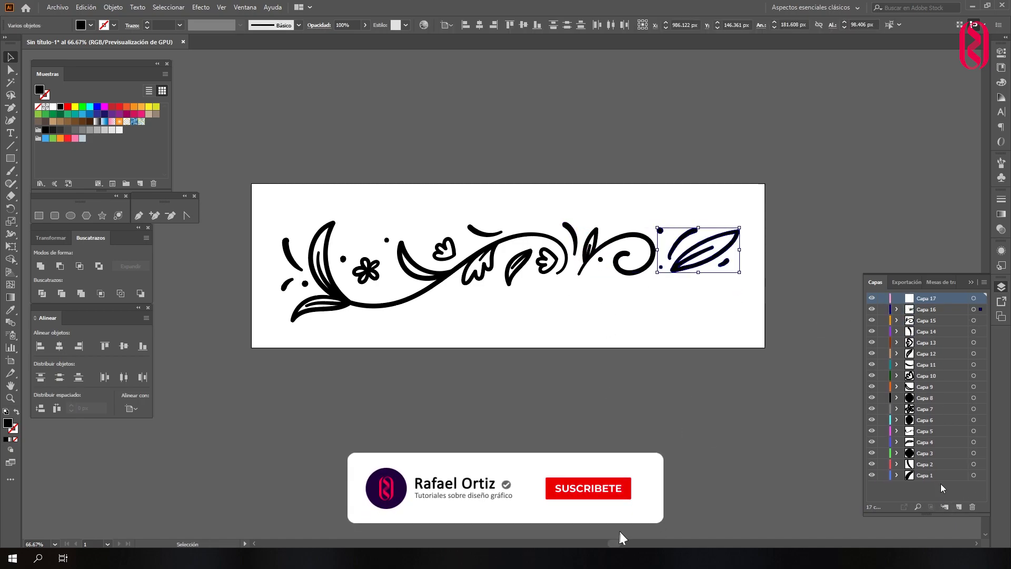
{"action": "key", "text": "ctrl+x"}
{"action": "key", "text": "ctrl+shift+v"}
{"action": "key", "text": "ctrl+x"}
{"action": "key", "text": "ctrl+l"}
{"action": "key", "text": "ctrl+shift+v"}
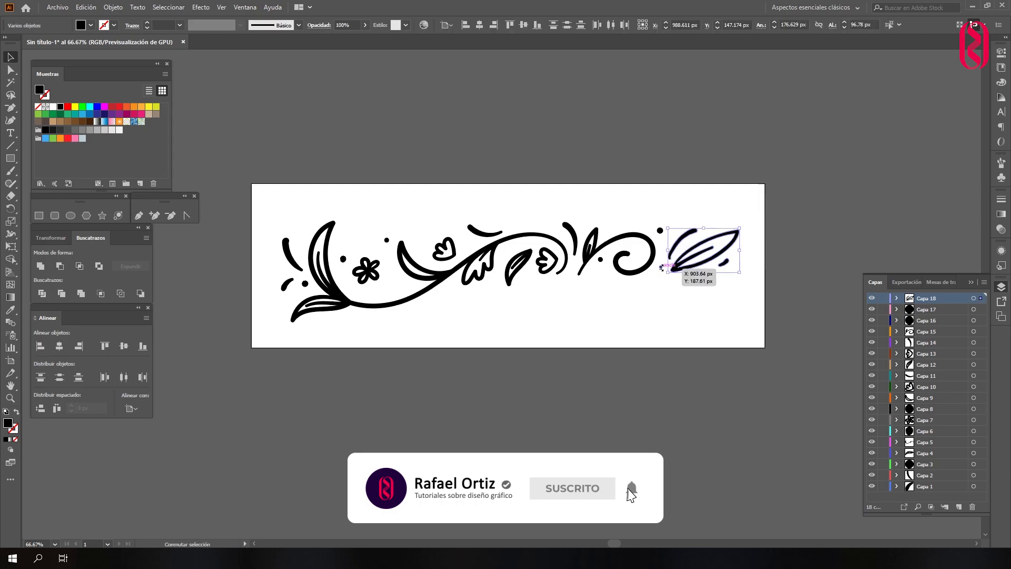
{"action": "key", "text": "ctrl+x"}
{"action": "key", "text": "ctrl+l"}
{"action": "key", "text": "ctrl+shift+v"}
{"action": "key", "text": "ctrl+x"}
{"action": "key", "text": "ctrl+l"}
{"action": "key", "text": "ctrl+shift+v"}
{"action": "key", "text": "ctrl+shift+a"}
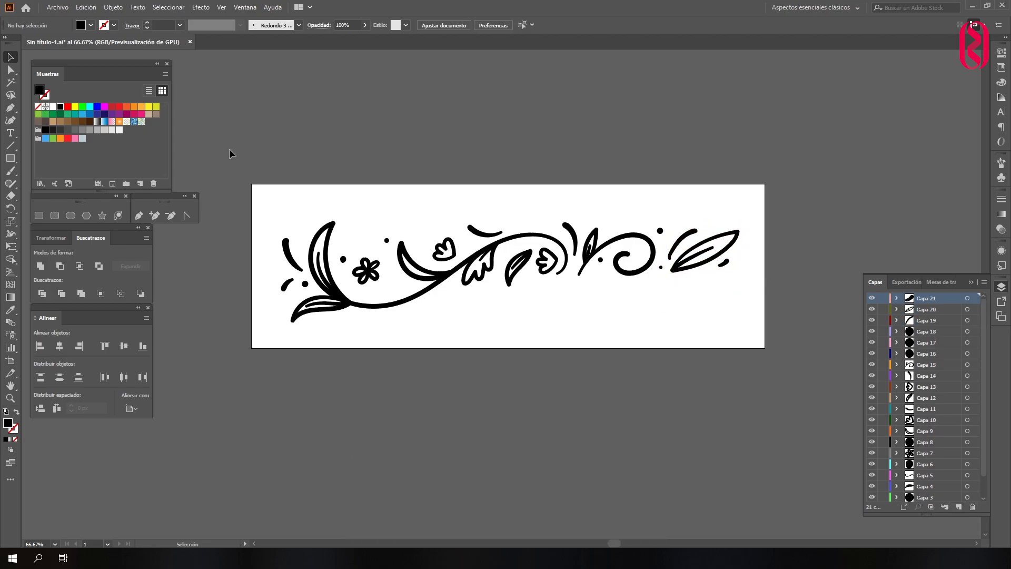
Give every ornament piece a white fill.
{"action": "left_click_drag", "start_coordinate": [229, 149], "coordinate": [795, 391]}
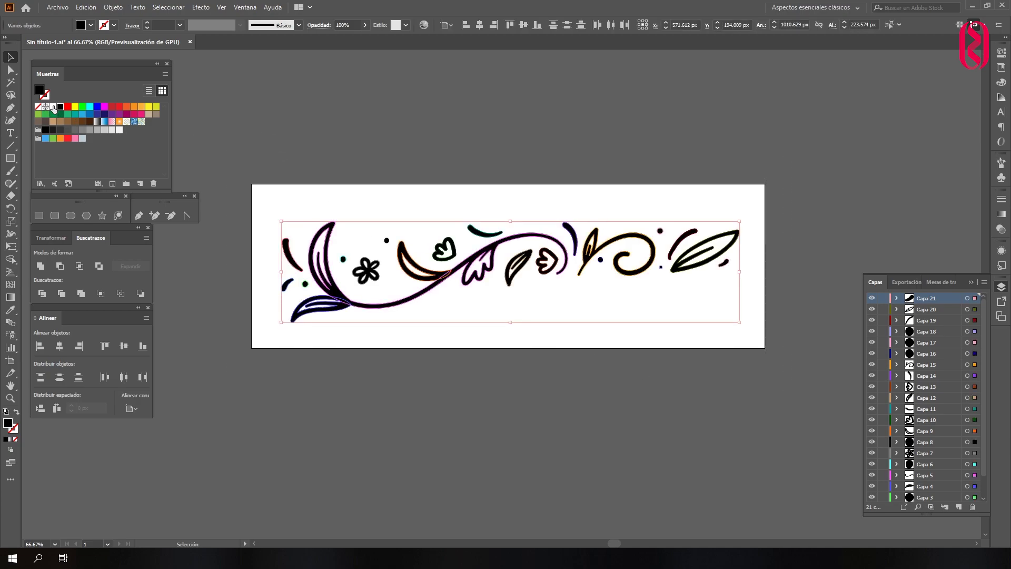
{"action": "left_click", "coordinate": [53, 107]}
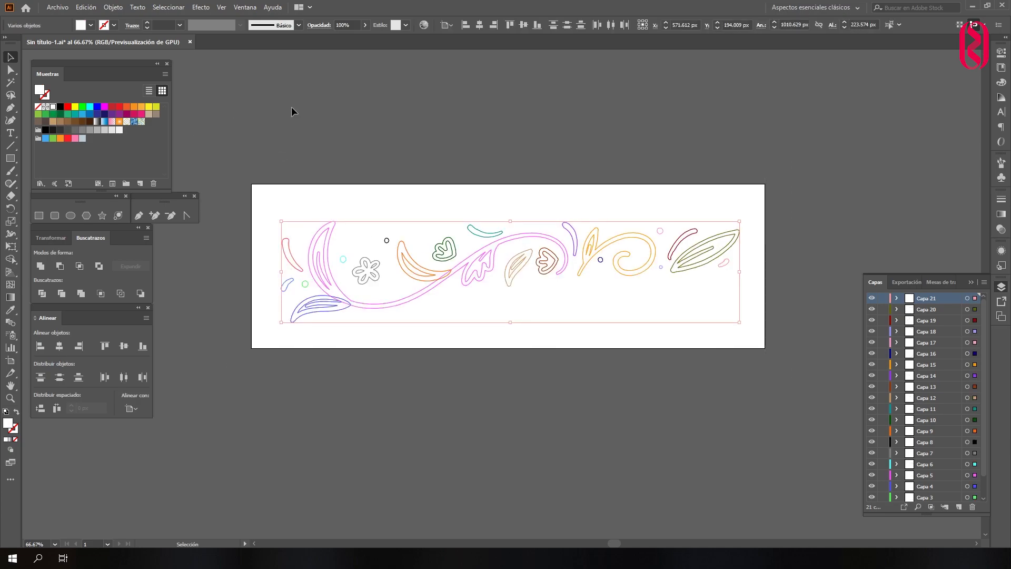
{"action": "left_click", "coordinate": [400, 110]}
Save the artwork as logo-partes in the Recursos folder with default Illustrator options.
{"action": "left_click", "coordinate": [57, 7]}
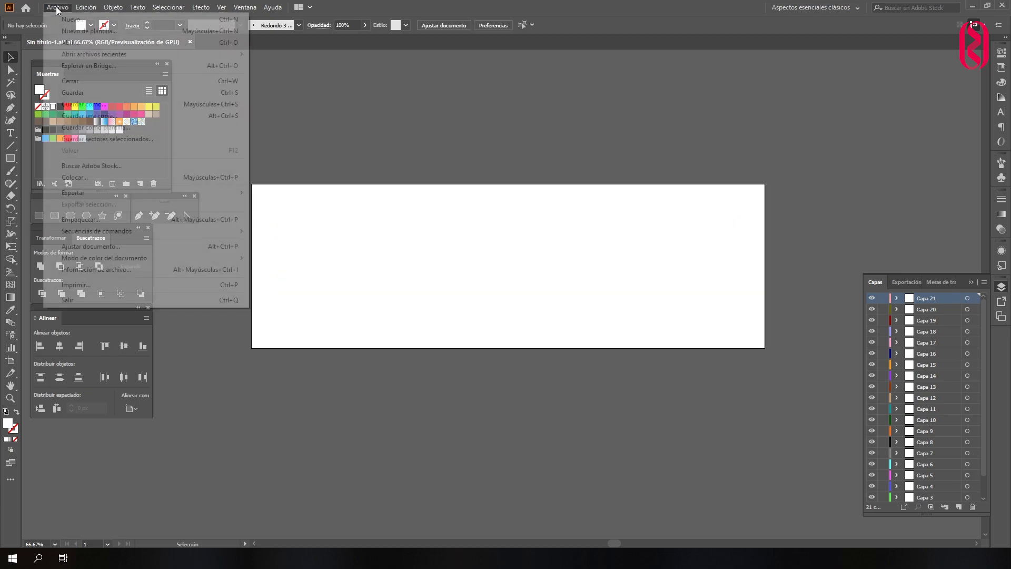
{"action": "left_click", "coordinate": [87, 103]}
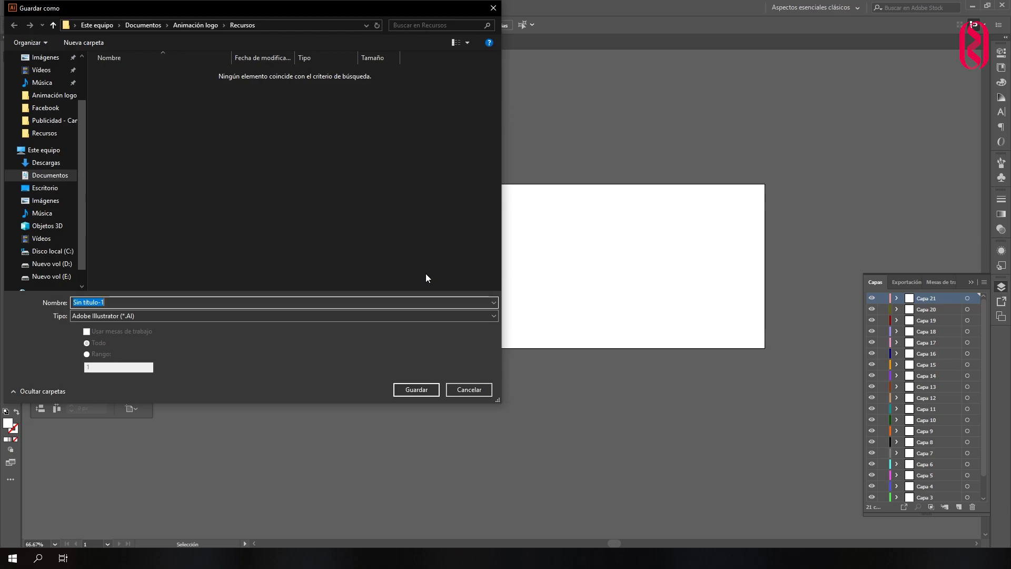
{"action": "type", "text": "logo-partes"}
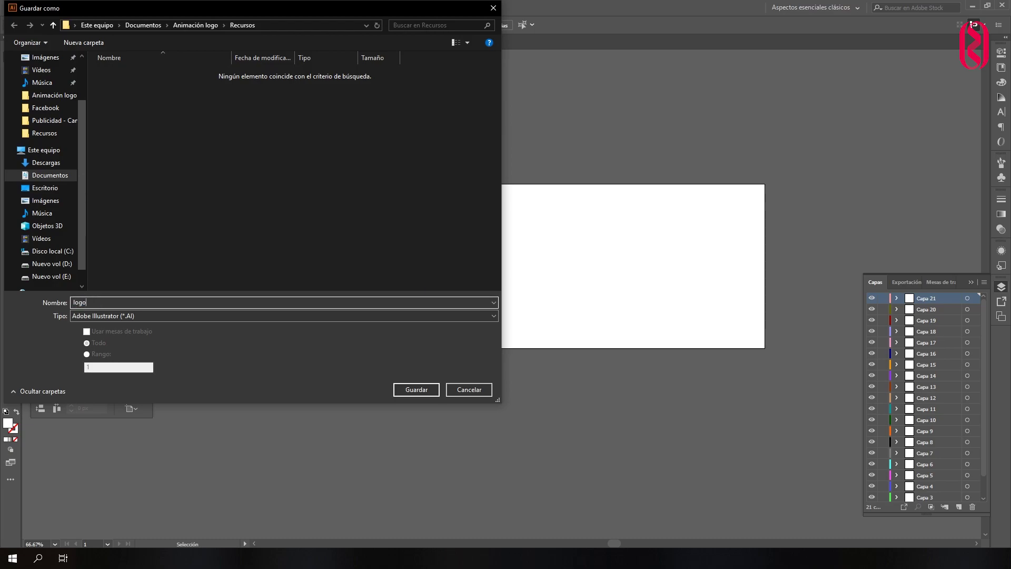
{"action": "left_click", "coordinate": [430, 387]}
{"action": "left_click", "coordinate": [627, 424]}
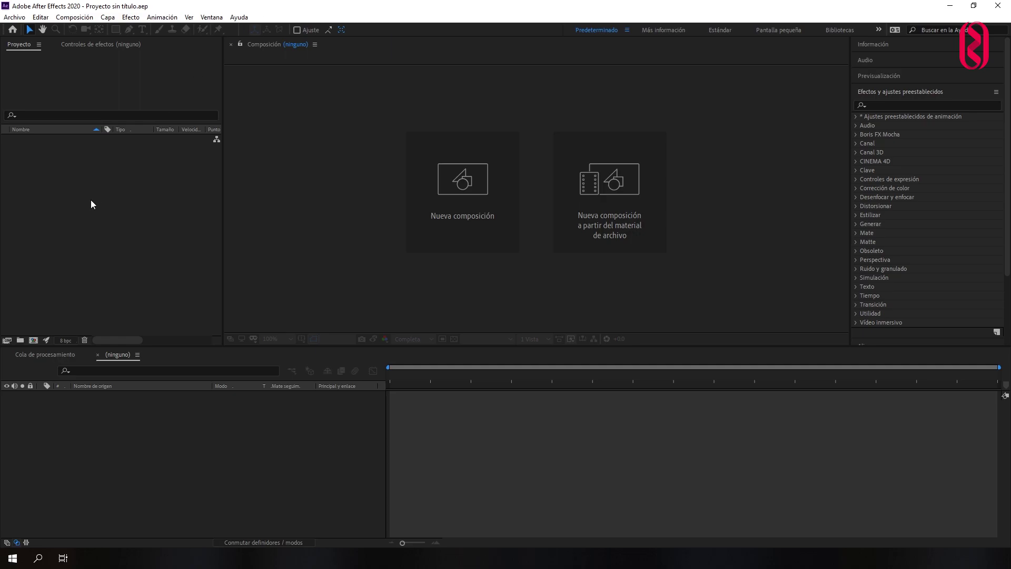
Save the empty After Effects project as 'animación logo' in the Animación logo folder.
{"action": "left_click", "coordinate": [12, 22]}
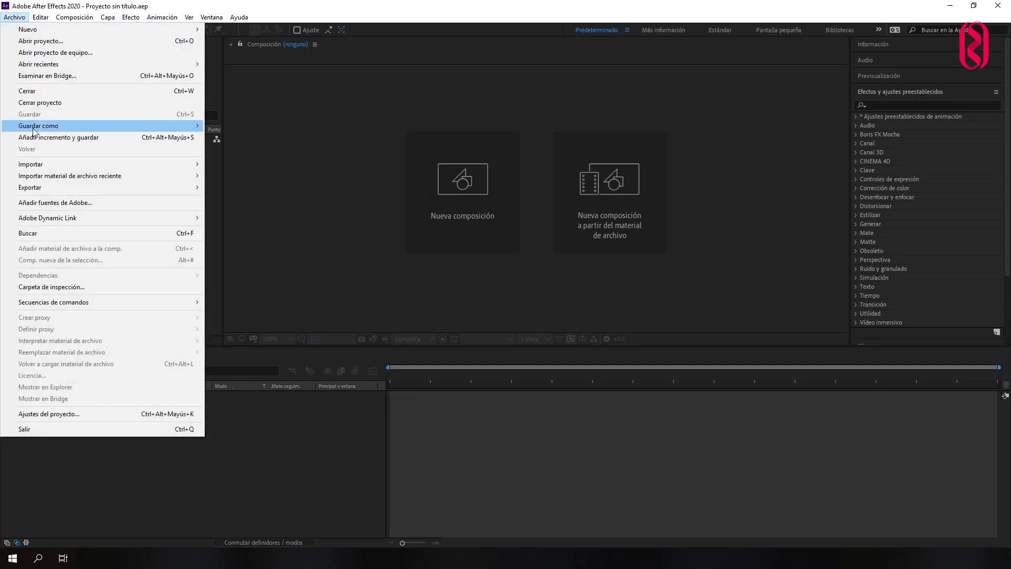
{"action": "mouse_move", "coordinate": [37, 126]}
{"action": "left_click", "coordinate": [232, 125]}
{"action": "type", "text": "aci"}
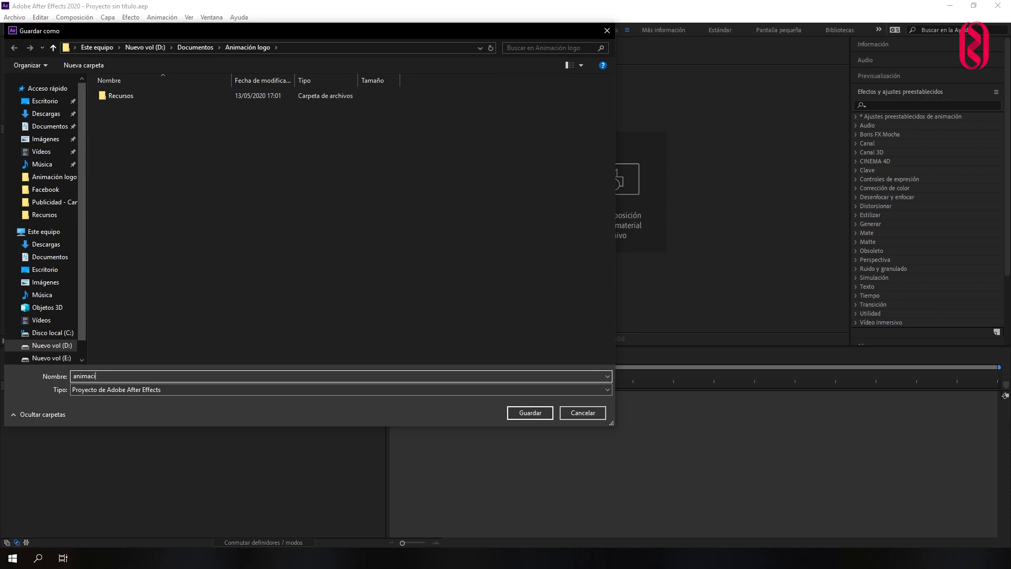
{"action": "type", "text": "ón logo"}
{"action": "left_click", "coordinate": [537, 412]}
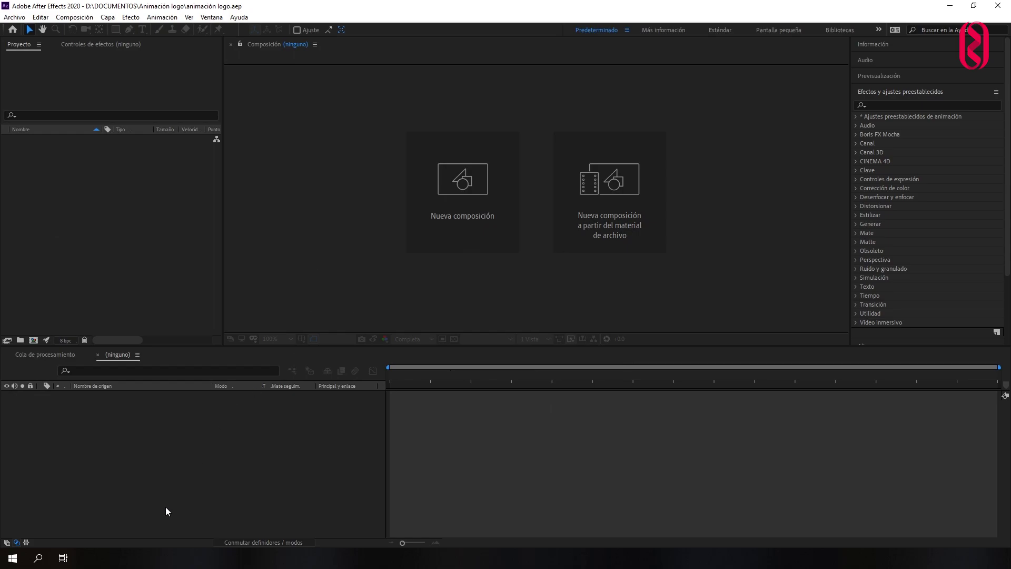
{"action": "key", "text": "alt+Tab"}
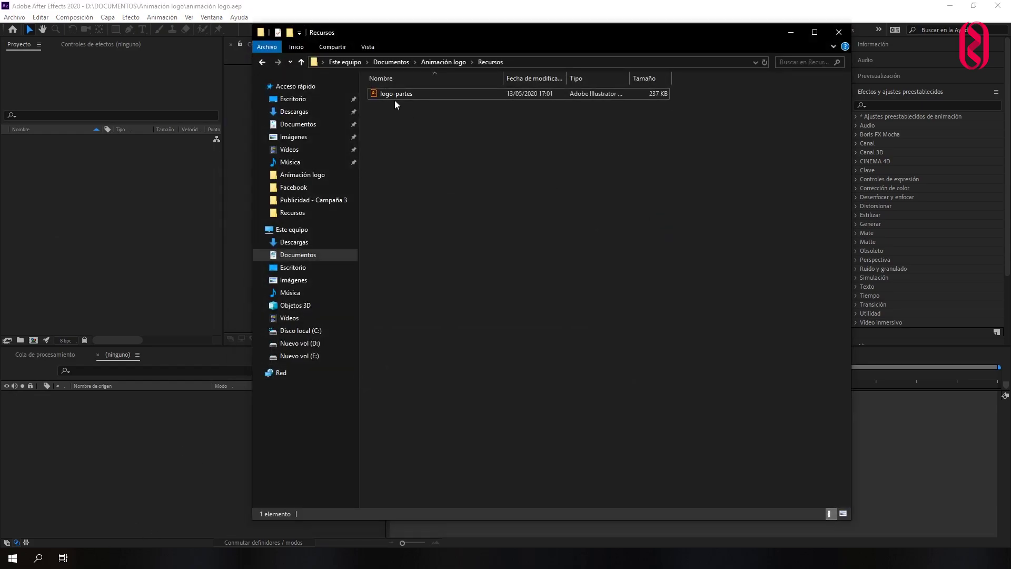
Import logo-partes as a Composición with Tamaño de la capa footage dimensions.
{"action": "mouse_move", "coordinate": [394, 95]}
{"action": "left_mouse_down"}
{"action": "mouse_move", "coordinate": [163, 190]}
{"action": "mouse_move", "coordinate": [68, 214]}
{"action": "left_mouse_up"}
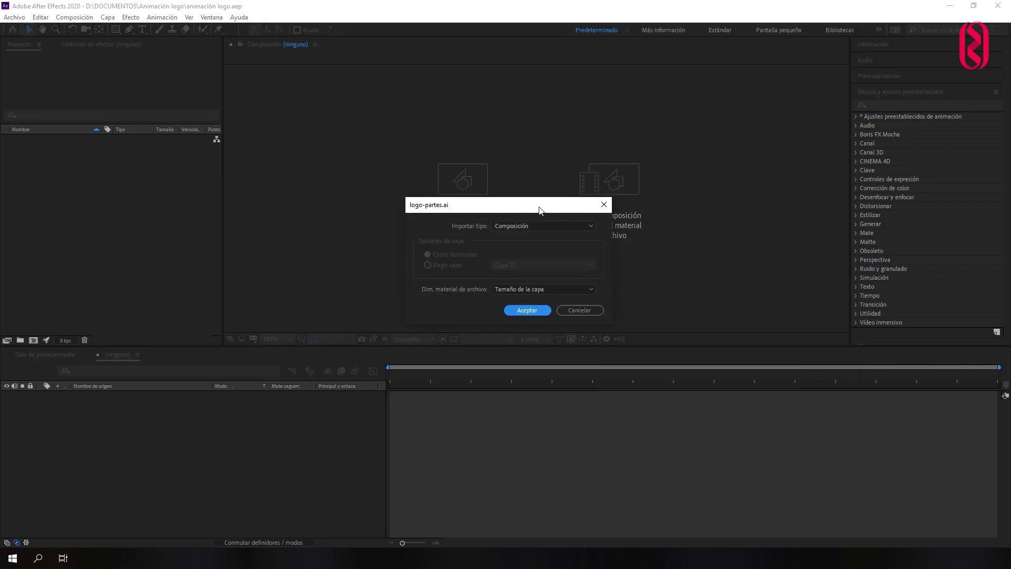
{"action": "left_click", "coordinate": [561, 228]}
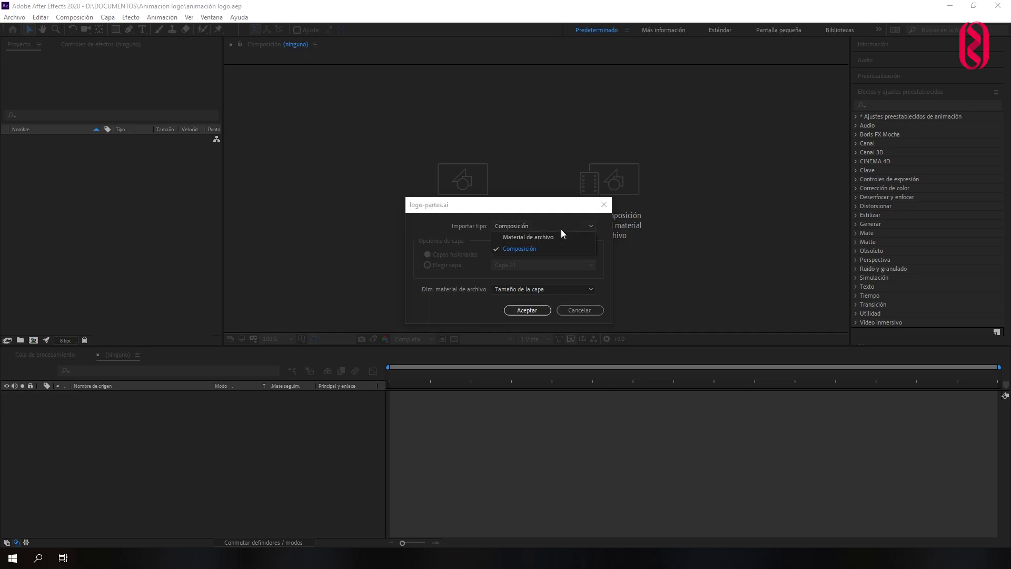
{"action": "left_click", "coordinate": [517, 249]}
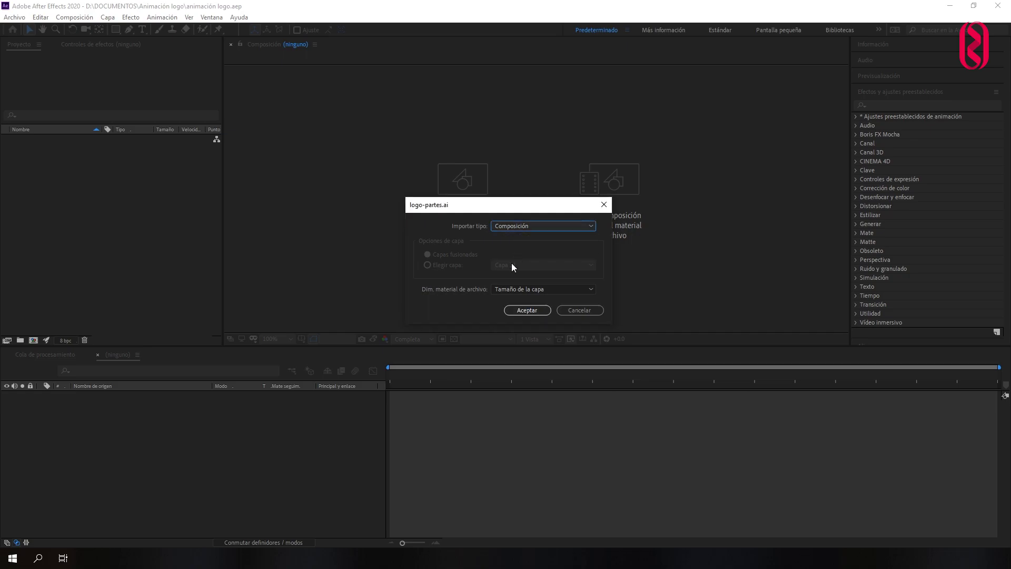
{"action": "left_click", "coordinate": [552, 291]}
{"action": "left_click", "coordinate": [533, 303]}
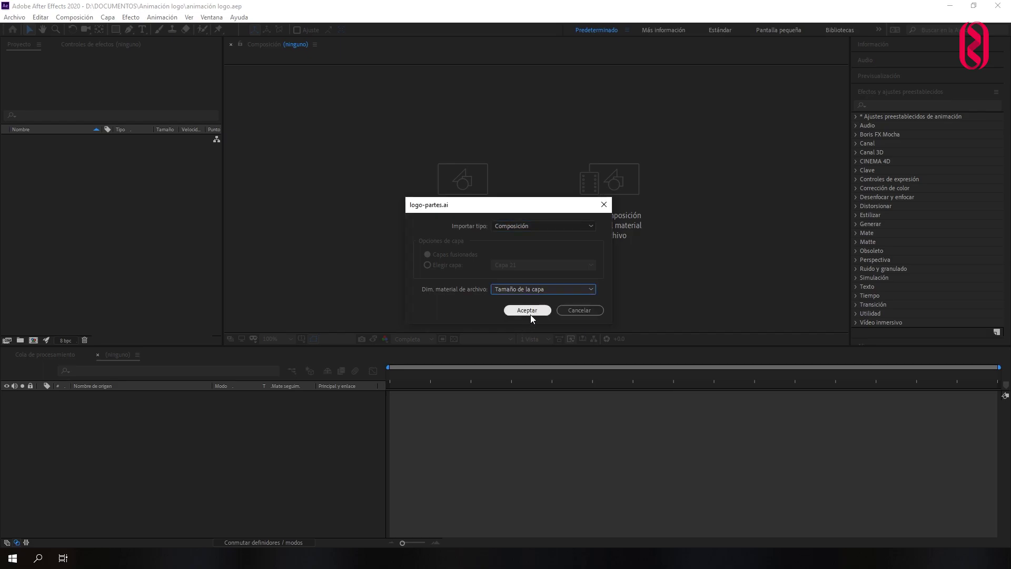
{"action": "left_click", "coordinate": [531, 314]}
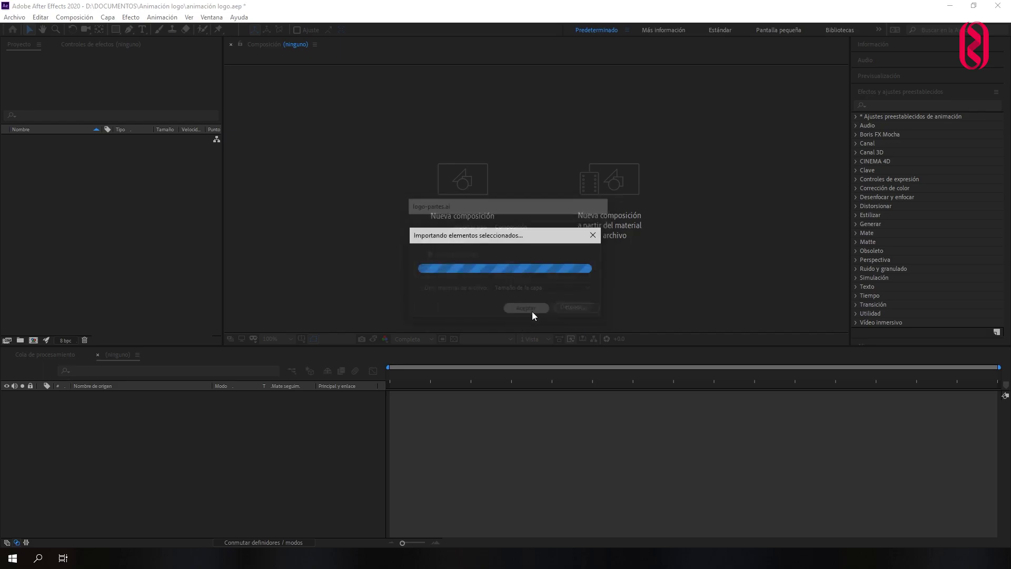
{"action": "left_click", "coordinate": [64, 188]}
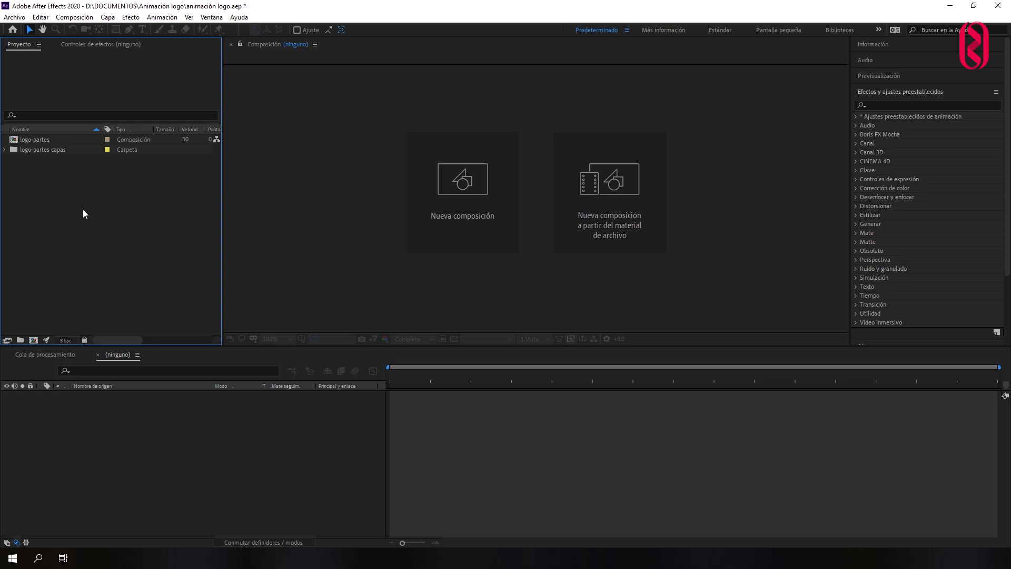
Open the logo-partes composition, enlarge the timeline and viewer, and select Capa 5's crescent swirl.
{"action": "double_click", "coordinate": [32, 139]}
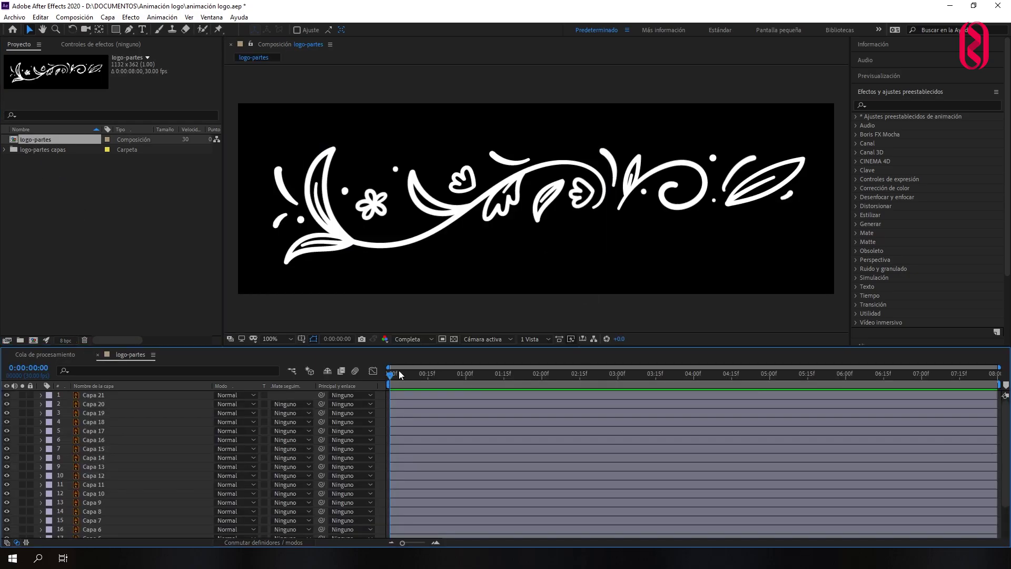
{"action": "left_click_drag", "start_coordinate": [306, 346], "coordinate": [308, 242]}
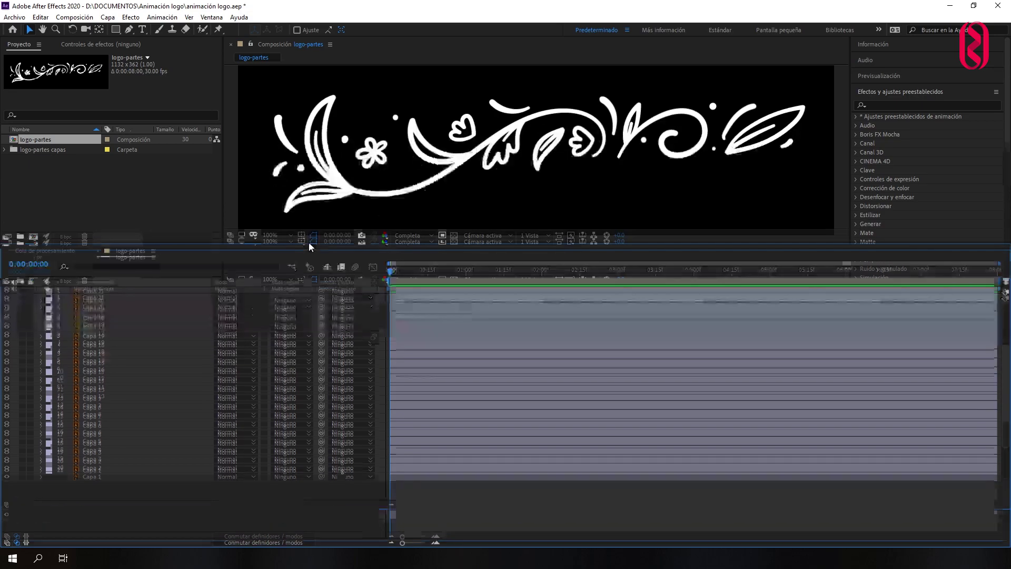
{"action": "left_click_drag", "start_coordinate": [388, 271], "coordinate": [408, 270]}
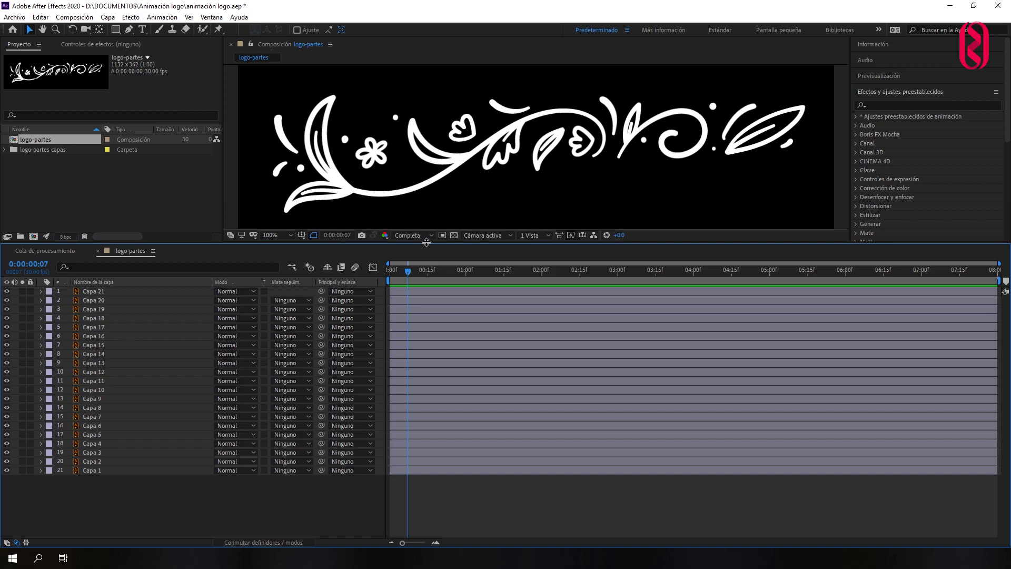
{"action": "left_click_drag", "start_coordinate": [429, 250], "coordinate": [428, 320]}
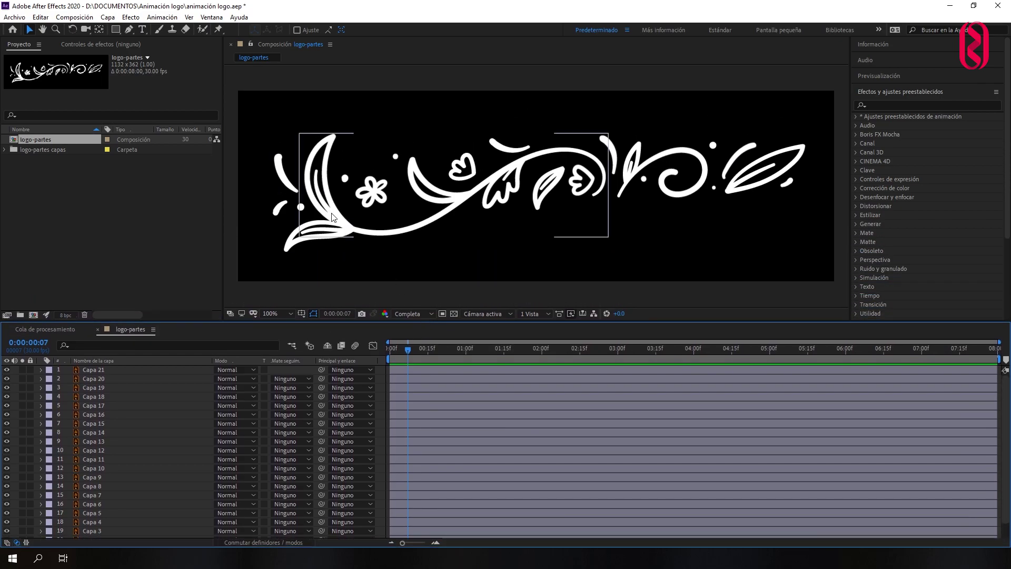
{"action": "left_click_drag", "start_coordinate": [334, 213], "coordinate": [418, 170]}
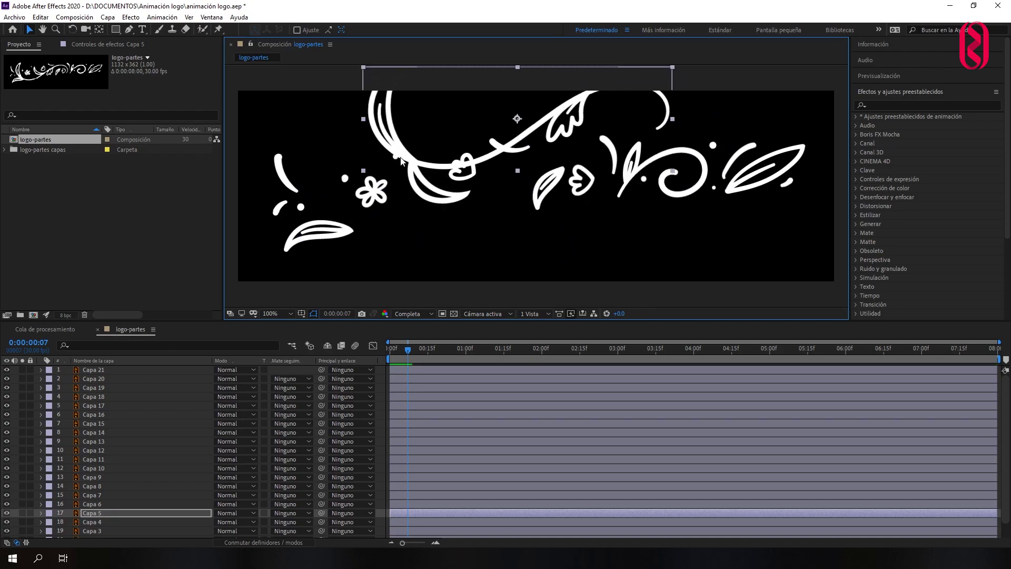
Undo the swirl's move and pen-draw a mask on Capa 5 along the flourish to the moon's tip.
{"action": "key", "text": "ctrl+z"}
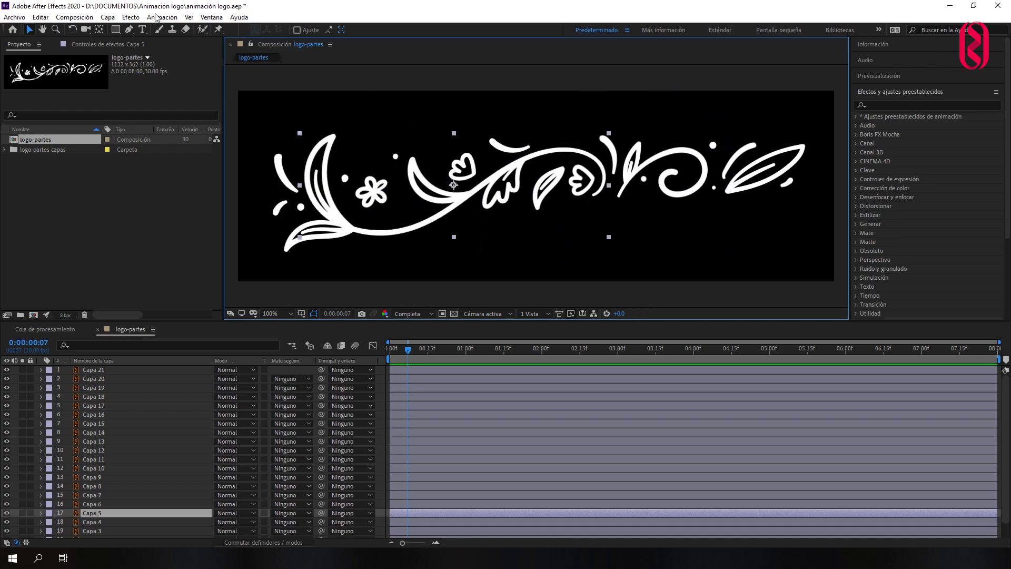
{"action": "left_click", "coordinate": [129, 30]}
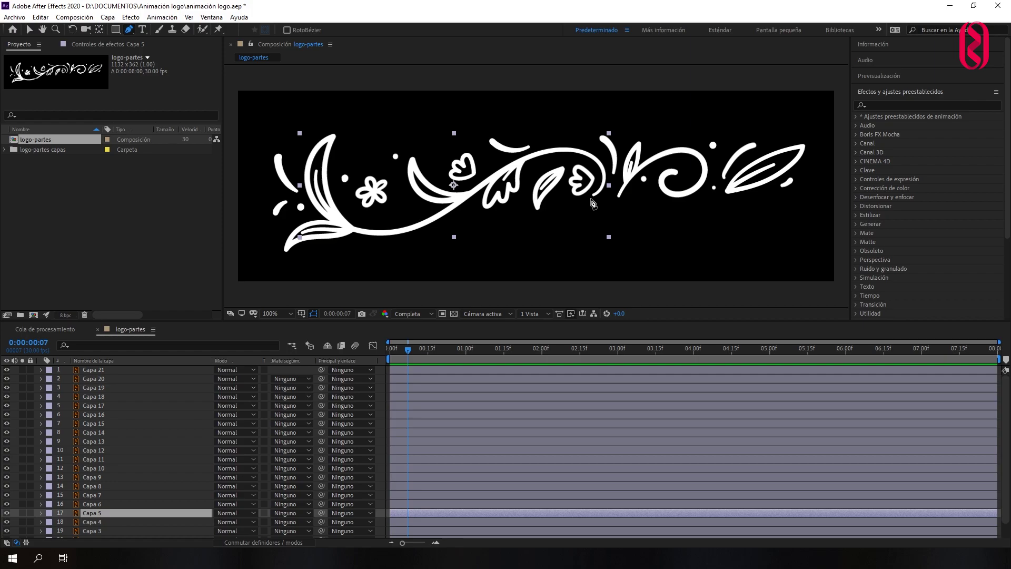
{"action": "left_click", "coordinate": [591, 199]}
{"action": "scroll", "coordinate": [592, 201], "scroll_direction": "up", "scroll_amount": 3}
{"action": "left_click_drag", "start_coordinate": [526, 174], "coordinate": [519, 158]}
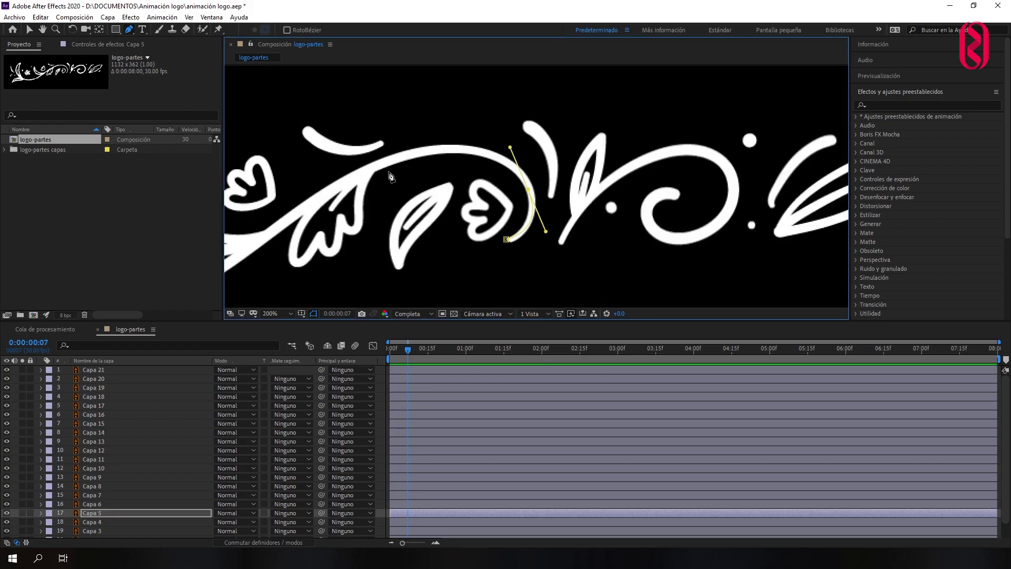
{"action": "scroll", "coordinate": [458, 158], "scroll_direction": "down", "scroll_amount": 3}
{"action": "left_click_drag", "start_coordinate": [457, 148], "coordinate": [480, 148]}
{"action": "key", "text": "g"}
{"action": "left_click", "coordinate": [494, 203]}
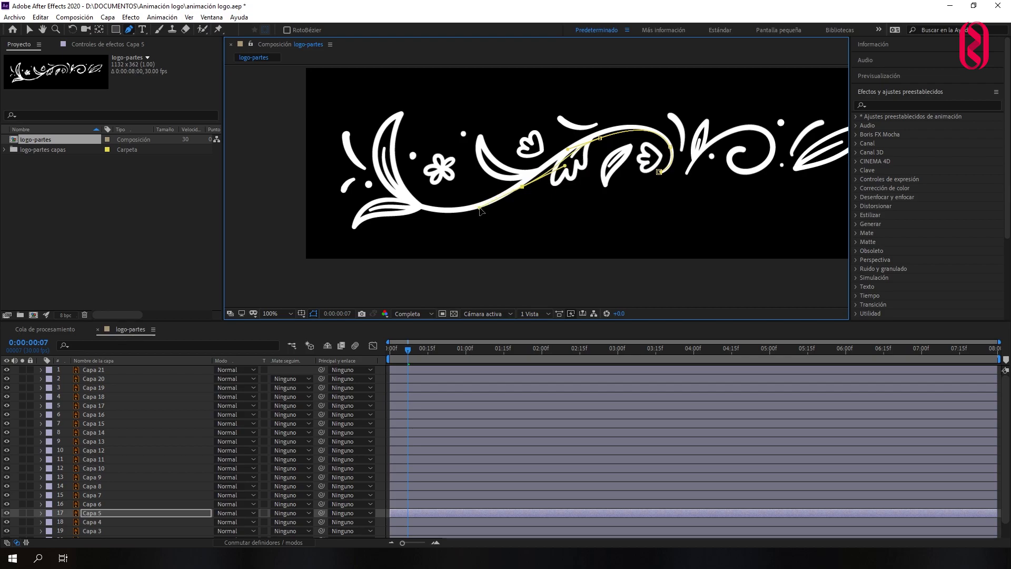
{"action": "left_click", "coordinate": [383, 168]}
{"action": "left_click_drag", "start_coordinate": [395, 105], "coordinate": [425, 100]}
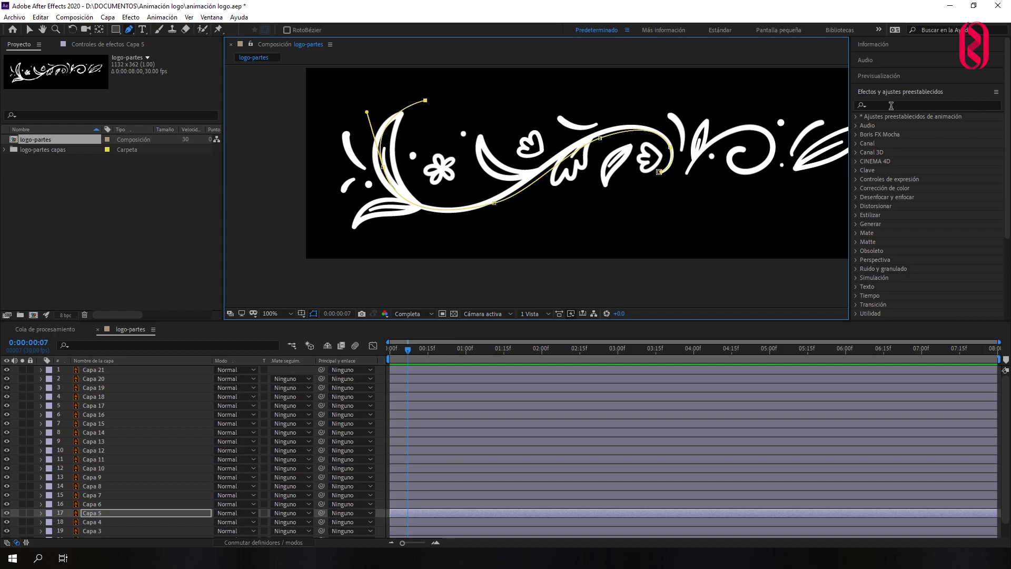
Apply the Generar > Trazo effect to Capa 5 and return to the Selection tool.
{"action": "left_click", "coordinate": [891, 106]}
{"action": "type", "text": "traz"}
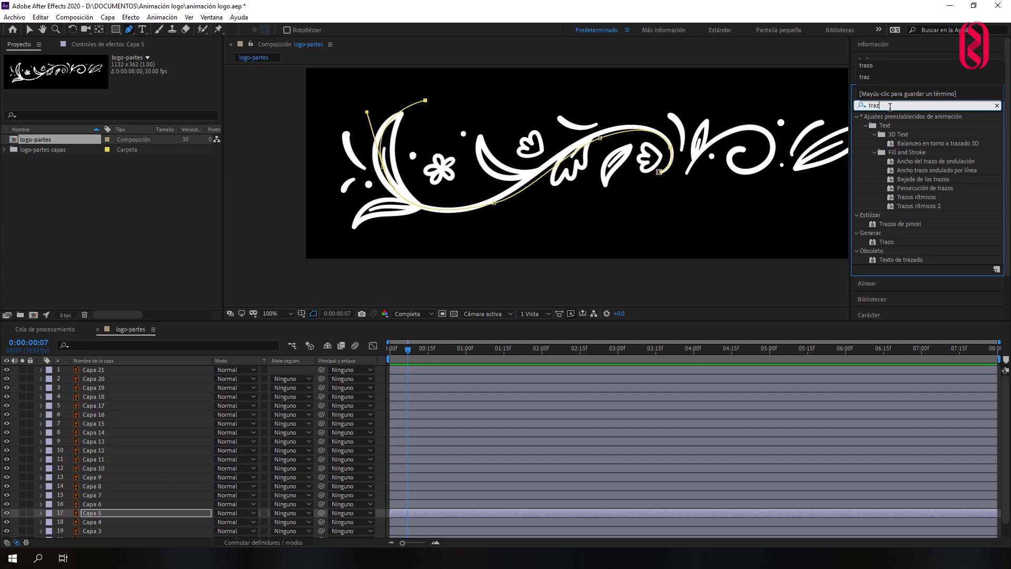
{"action": "type", "text": "o"}
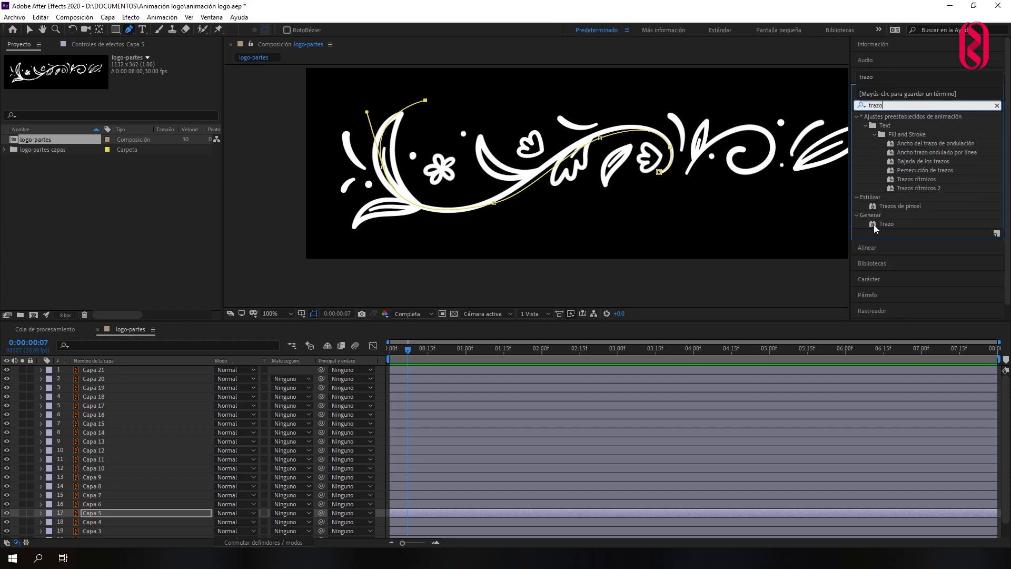
{"action": "left_click_drag", "start_coordinate": [887, 224], "coordinate": [506, 194]}
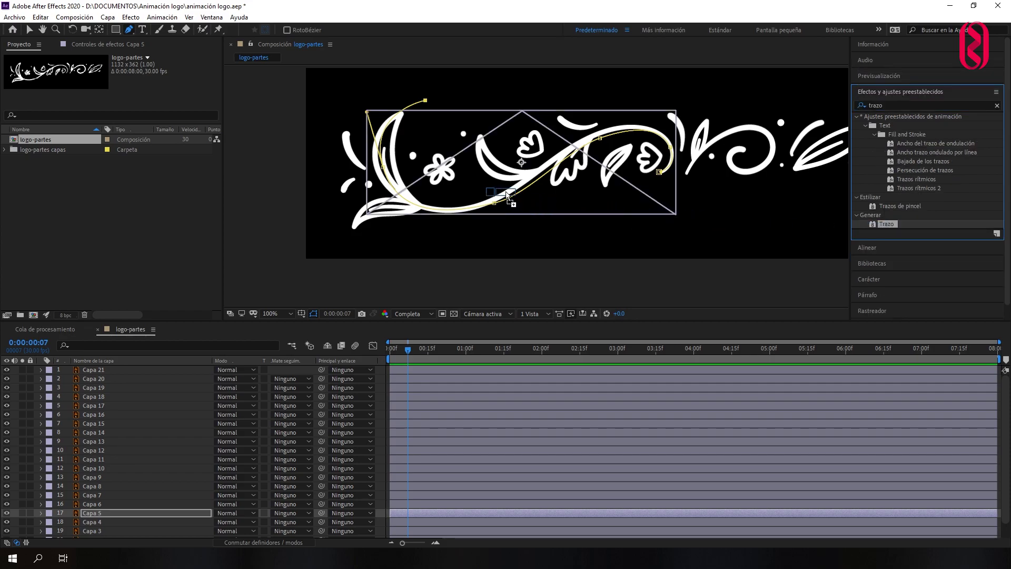
{"action": "key", "text": "v"}
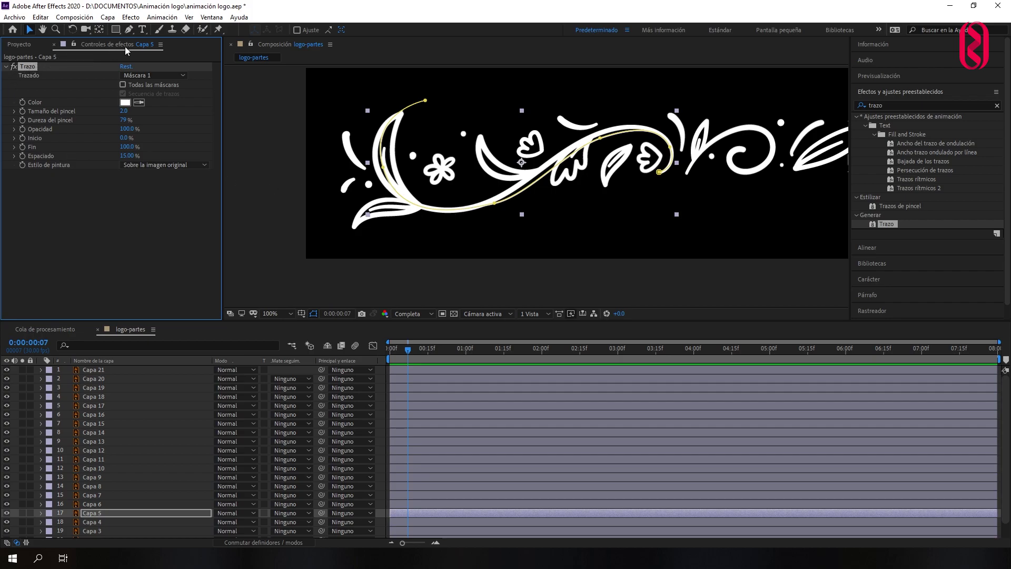
Make Capa 5's Trazo stroke red (FF0000) with brush size 49.0 and 100% hardness.
{"action": "left_click", "coordinate": [125, 102]}
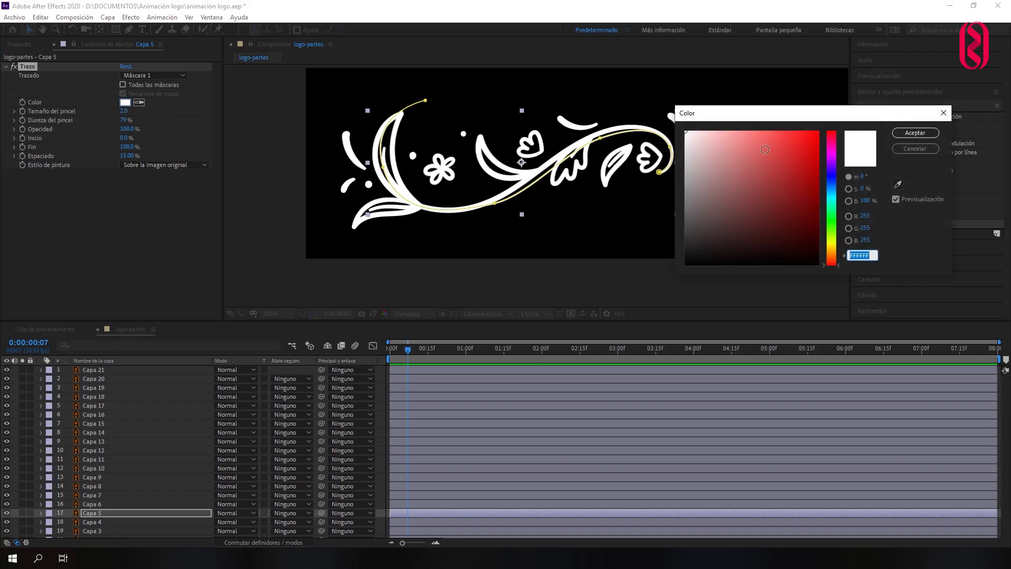
{"action": "left_click", "coordinate": [818, 131]}
{"action": "left_click", "coordinate": [920, 132]}
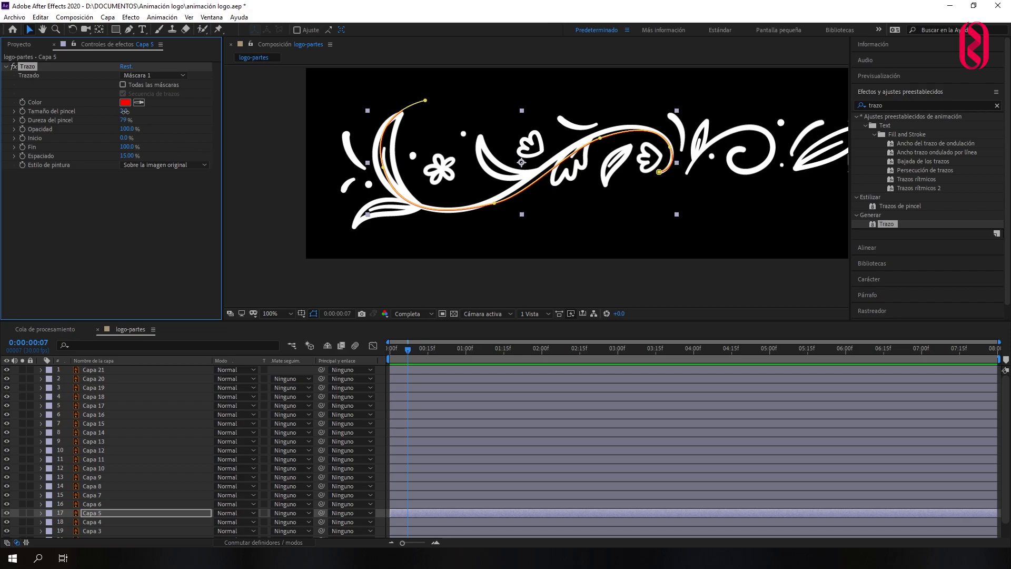
{"action": "mouse_move", "coordinate": [127, 112]}
{"action": "left_mouse_down"}
{"action": "mouse_move", "coordinate": [240, 98]}
{"action": "mouse_move", "coordinate": [215, 107]}
{"action": "left_mouse_up"}
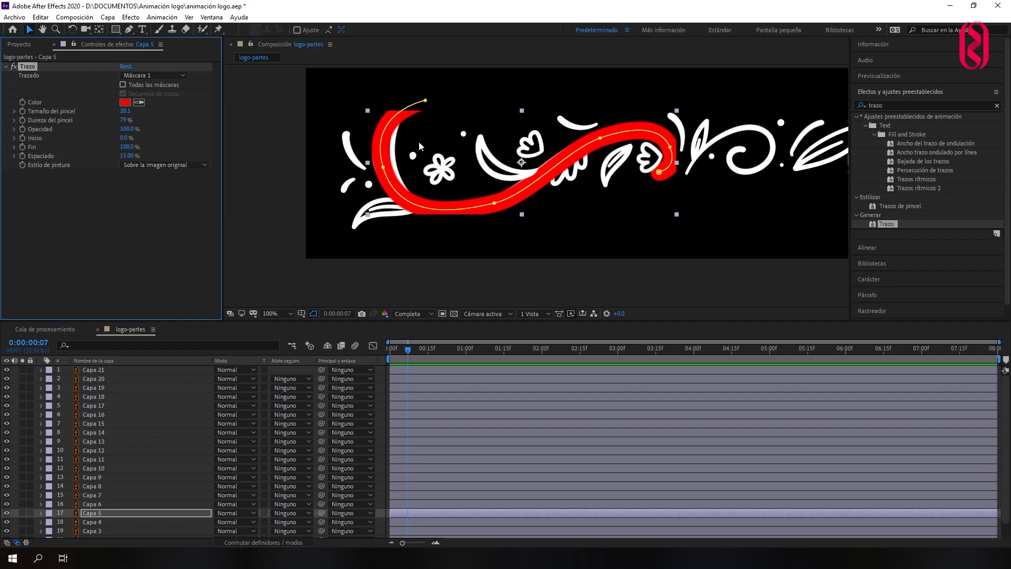
{"action": "mouse_move", "coordinate": [126, 111]}
{"action": "left_mouse_down"}
{"action": "mouse_move", "coordinate": [140, 111]}
{"action": "mouse_move", "coordinate": [53, 111]}
{"action": "mouse_move", "coordinate": [248, 82]}
{"action": "left_mouse_up"}
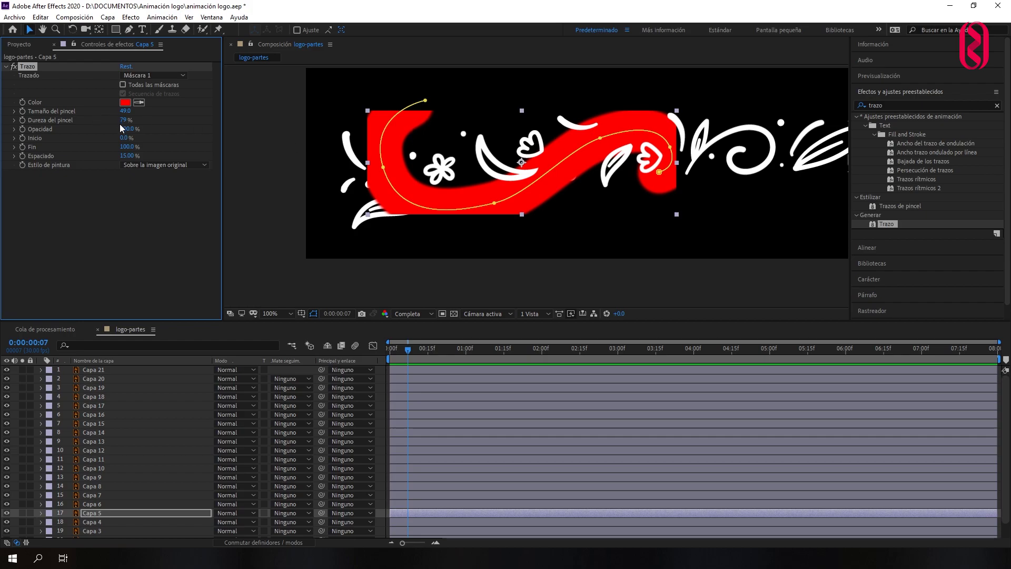
{"action": "left_click_drag", "start_coordinate": [123, 121], "coordinate": [257, 115]}
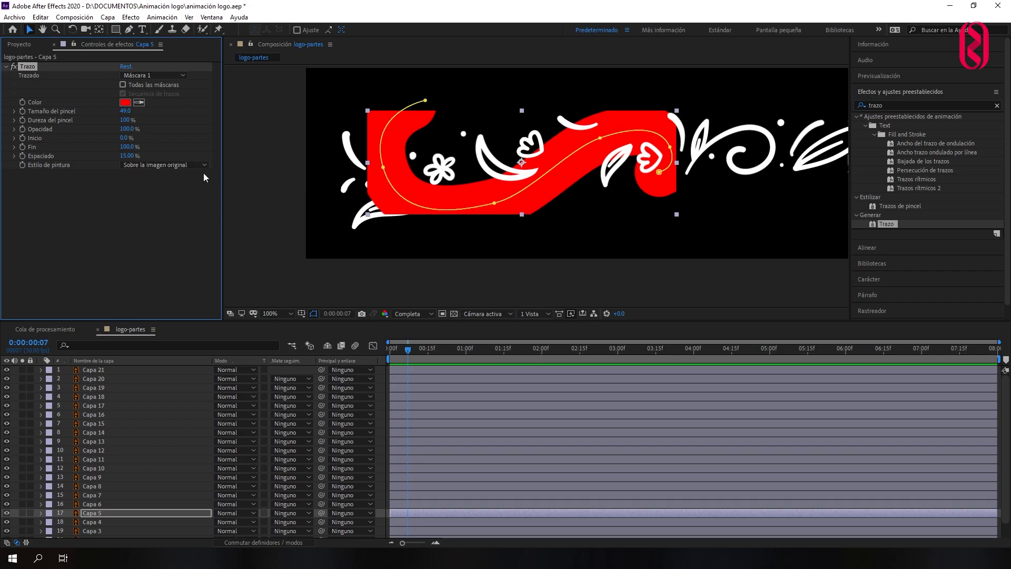
{"action": "left_click", "coordinate": [403, 350]}
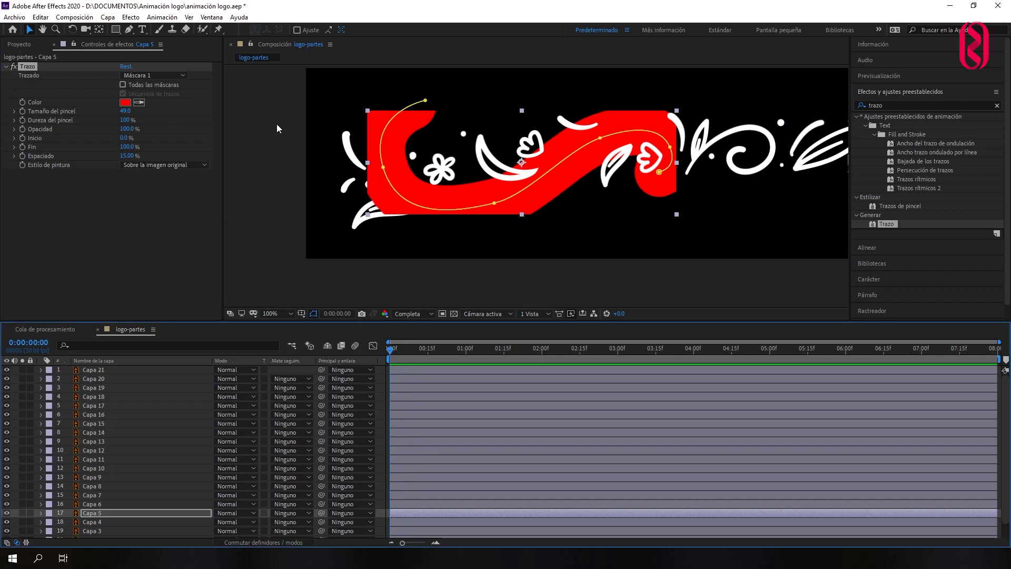
Set Trazo to Revelar imagen original and keyframe Fin at 0% on frame 0.
{"action": "left_click", "coordinate": [183, 165]}
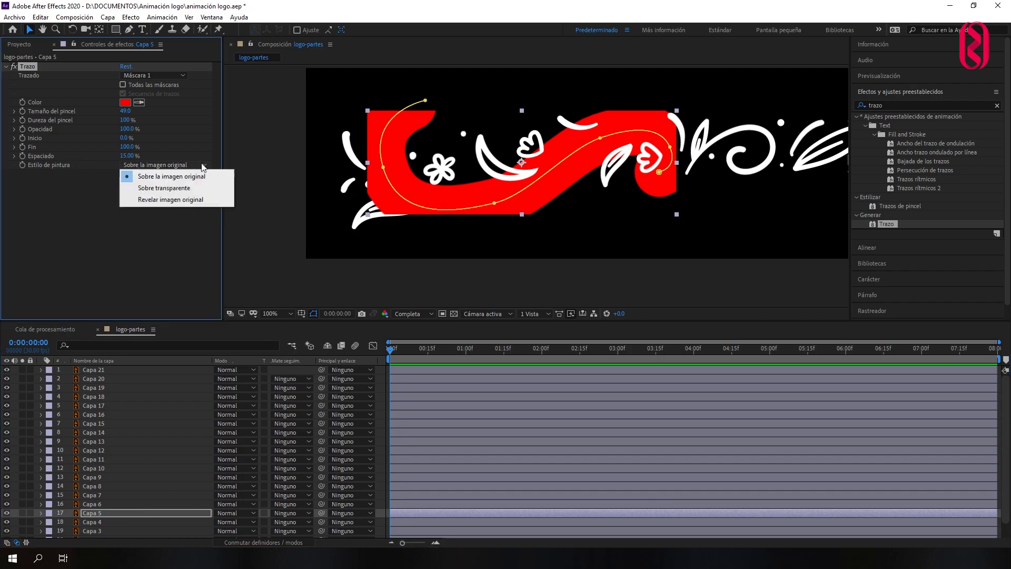
{"action": "left_click", "coordinate": [159, 200]}
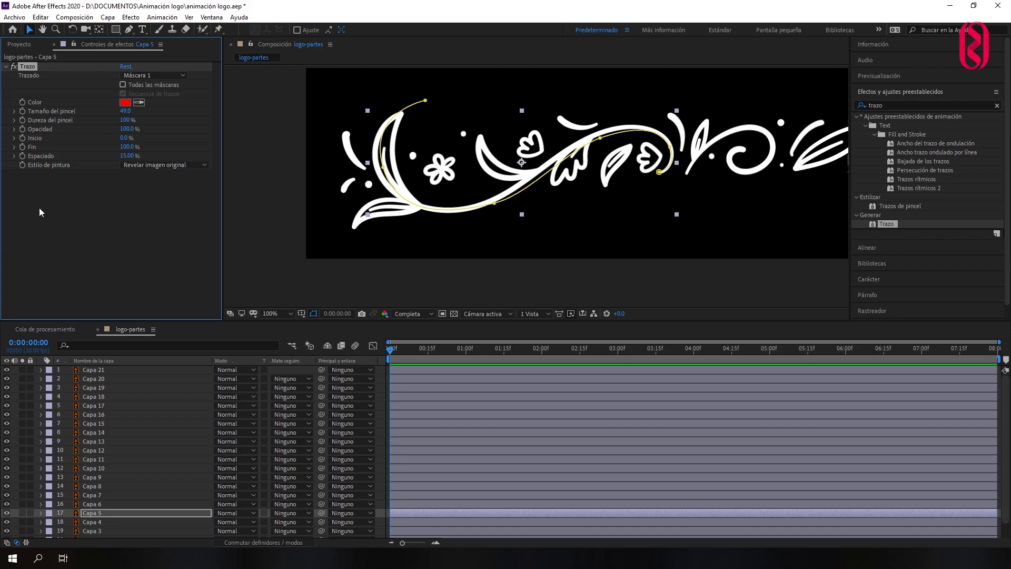
{"action": "left_click", "coordinate": [23, 147]}
{"action": "left_click", "coordinate": [127, 147]}
{"action": "type", "text": "0"}
{"action": "key", "text": "Return"}
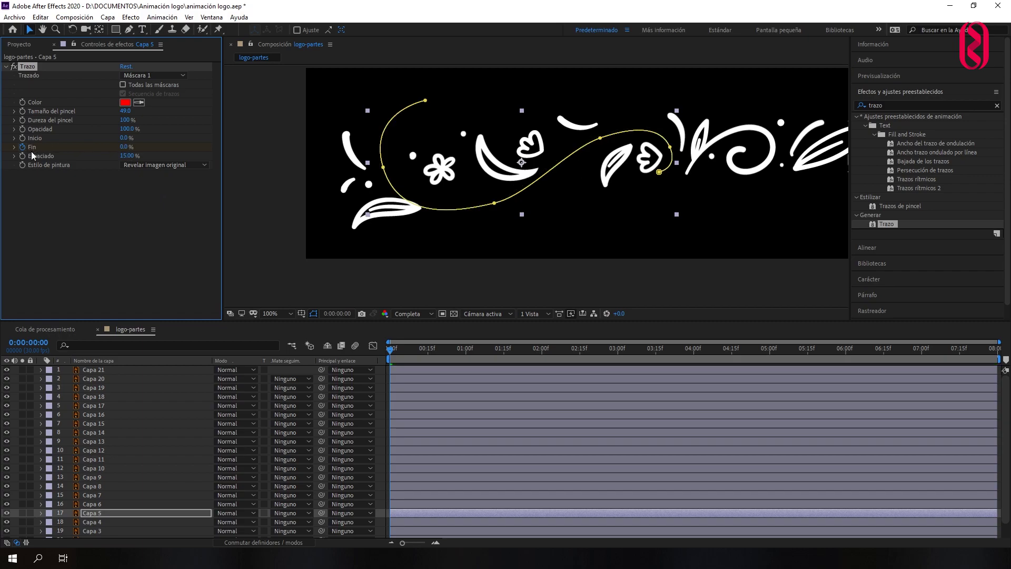
Keyframe Trazo Fin at 100% later on, then scrub to preview the swirl drawing on.
{"action": "left_click", "coordinate": [391, 350]}
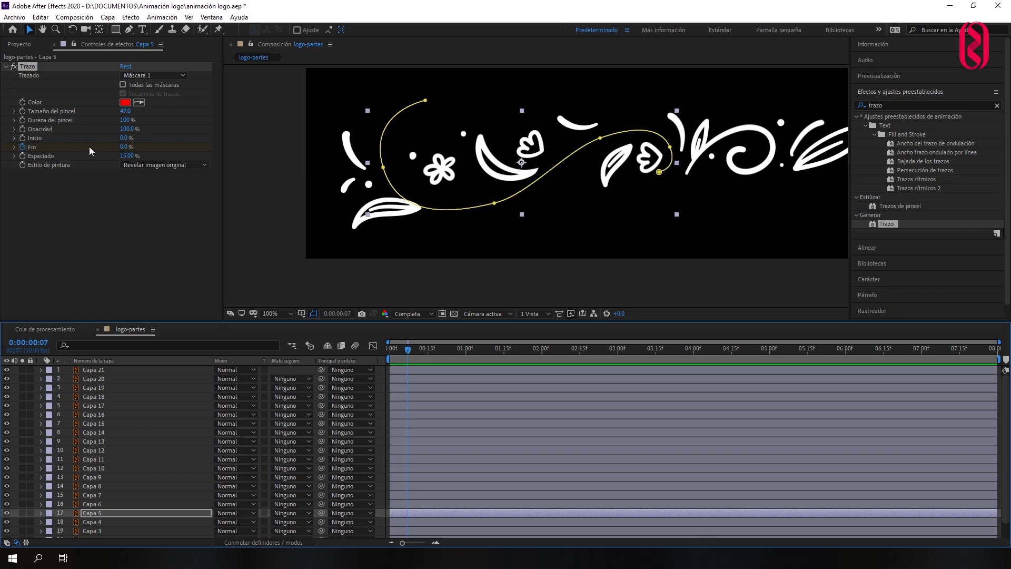
{"action": "left_click", "coordinate": [124, 147]}
{"action": "type", "text": "100"}
{"action": "key", "text": "Return"}
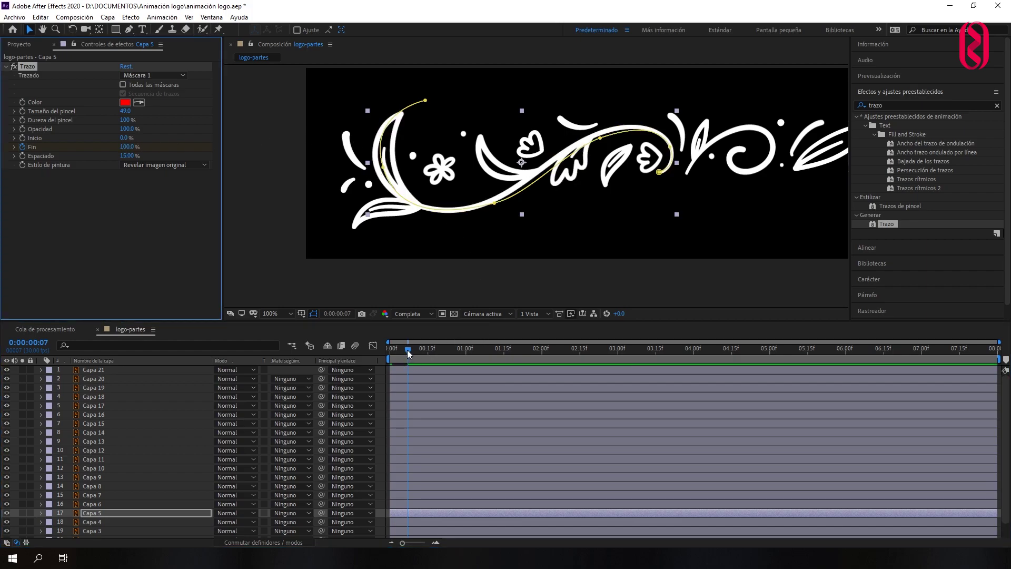
{"action": "left_click_drag", "start_coordinate": [409, 353], "coordinate": [388, 353]}
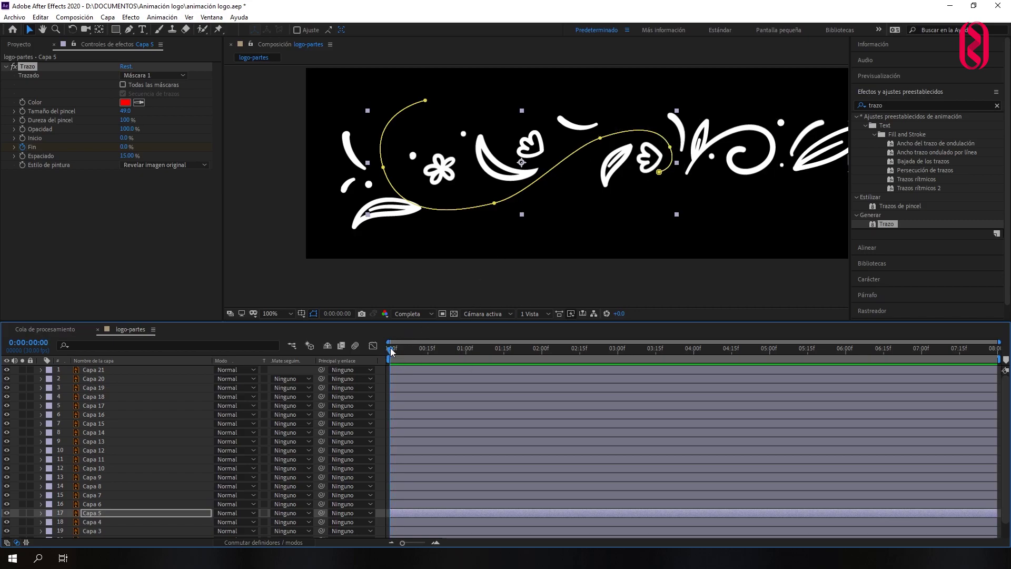
{"action": "left_click_drag", "start_coordinate": [390, 352], "coordinate": [395, 352]}
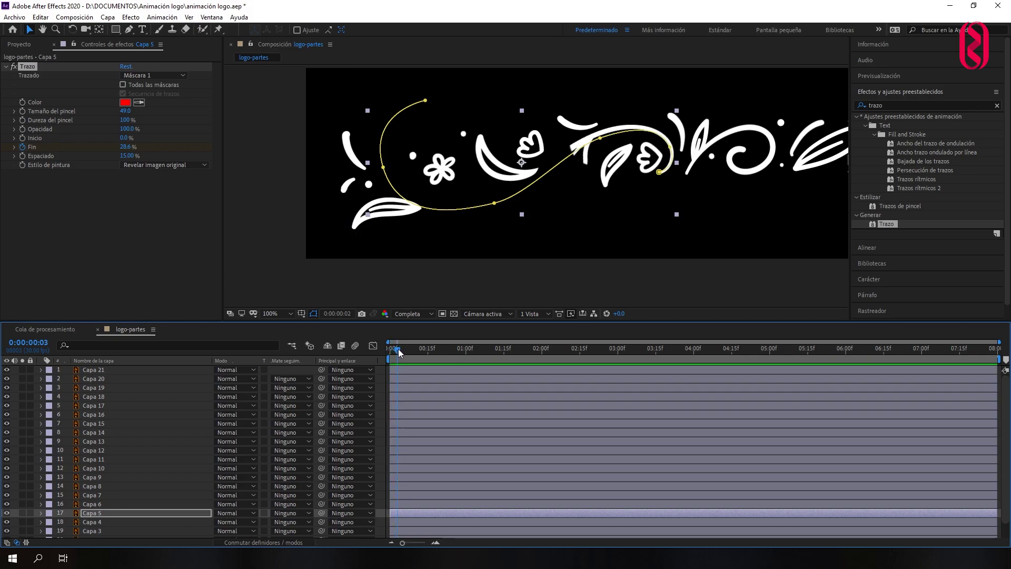
{"action": "mouse_move", "coordinate": [395, 352]}
{"action": "left_mouse_down"}
{"action": "mouse_move", "coordinate": [416, 345]}
{"action": "mouse_move", "coordinate": [391, 353]}
{"action": "left_mouse_up"}
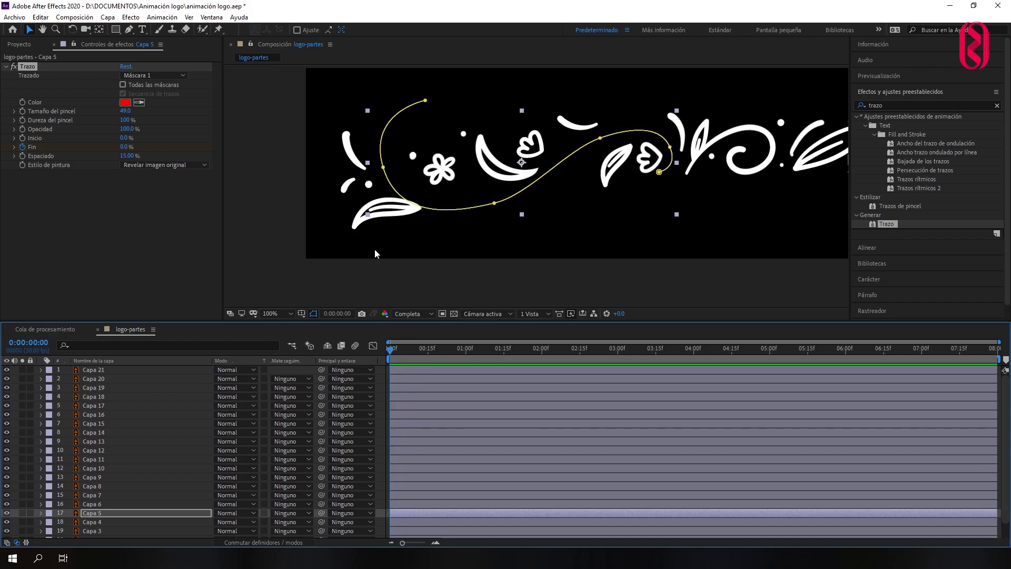
Draw a RotoBézier mask along the lower-left leaf (Capa 4) at 200% zoom and apply Trazo to it.
{"action": "left_click", "coordinate": [388, 217]}
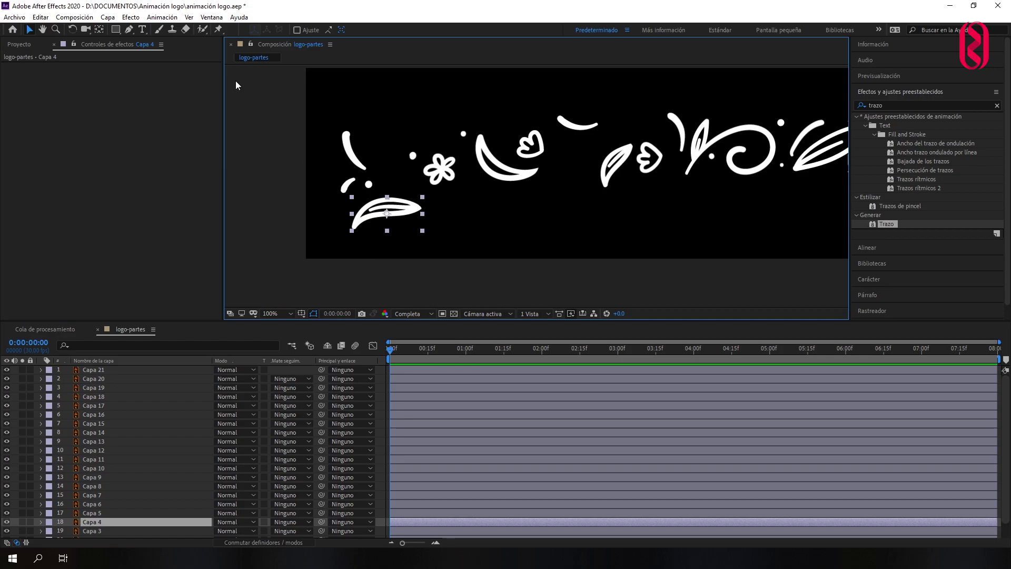
{"action": "key", "text": "h"}
{"action": "key", "text": "period"}
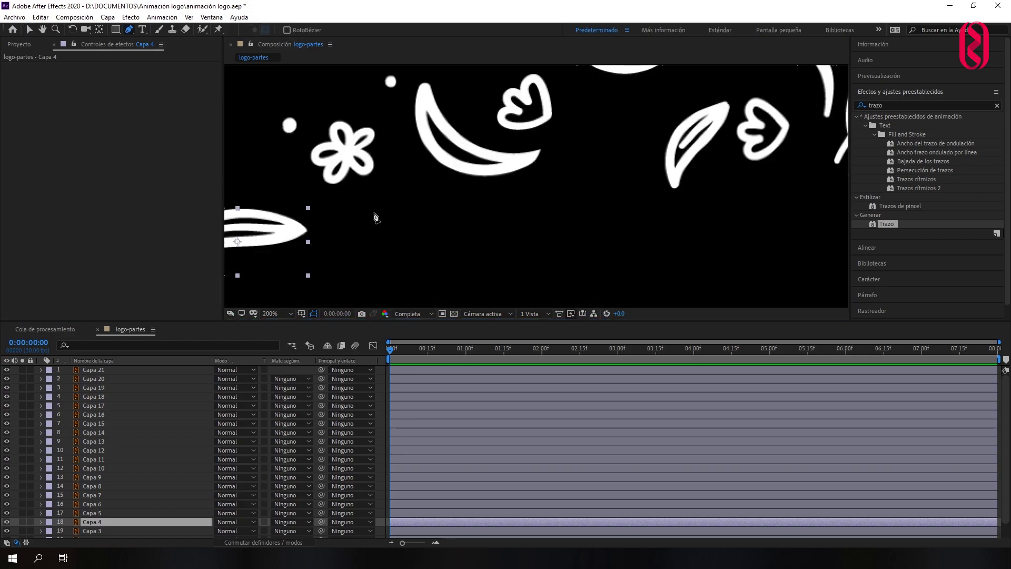
{"action": "left_click_drag", "start_coordinate": [283, 205], "coordinate": [480, 159]}
{"action": "key", "text": "g"}
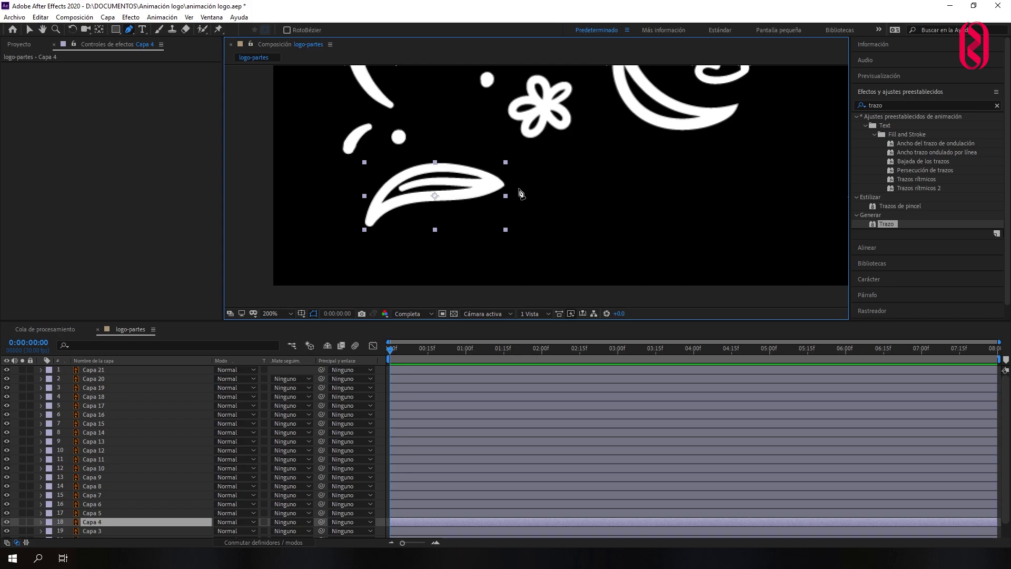
{"action": "left_click", "coordinate": [520, 188]}
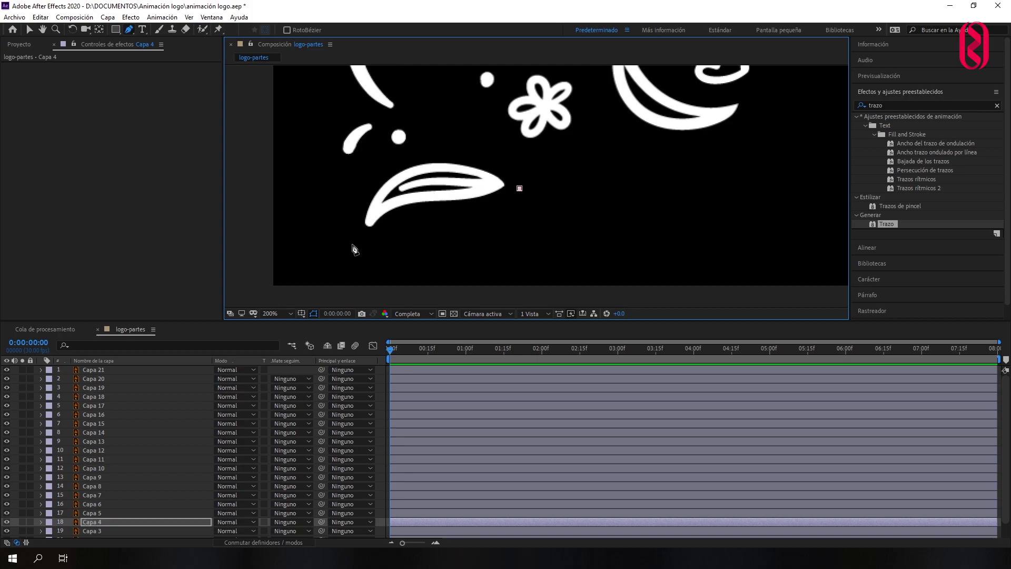
{"action": "left_click_drag", "start_coordinate": [351, 241], "coordinate": [296, 348]}
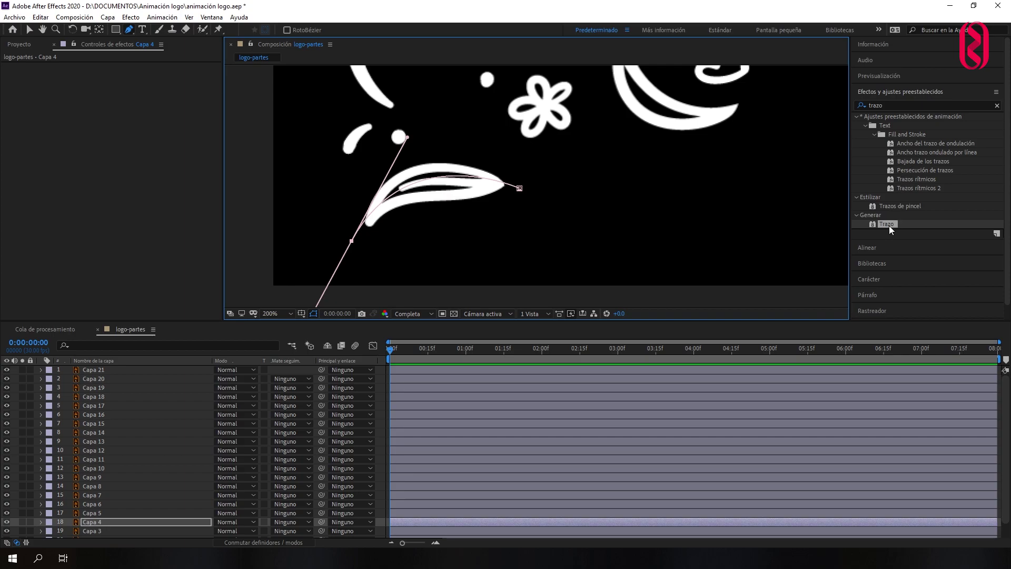
{"action": "left_click_drag", "start_coordinate": [889, 226], "coordinate": [386, 203]}
Set the leaf's Trazo stroke colour to red.
{"action": "key", "text": "v"}
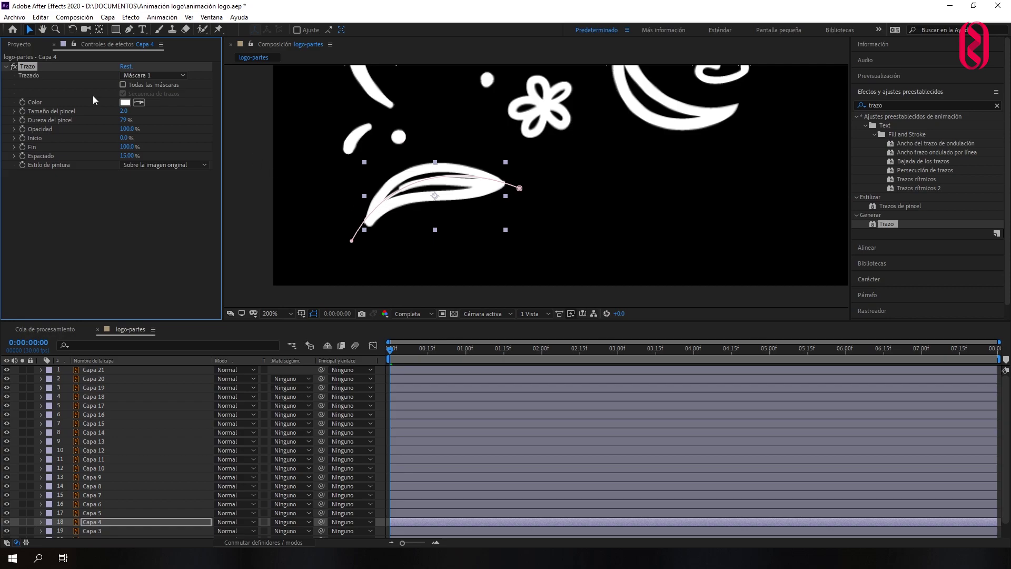
{"action": "left_click", "coordinate": [125, 102]}
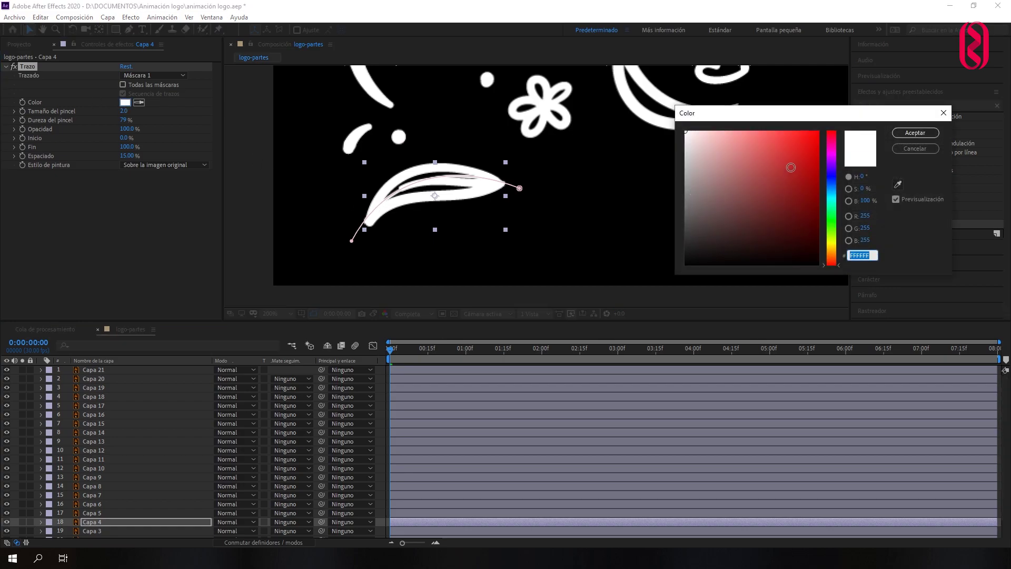
{"action": "left_click", "coordinate": [818, 132]}
{"action": "left_click", "coordinate": [916, 133]}
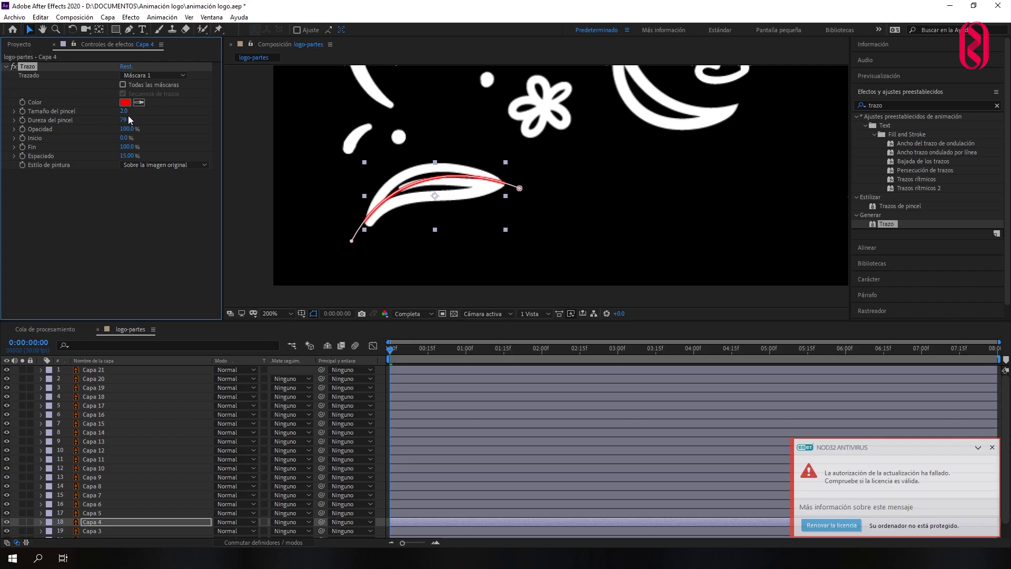
Give the stroke brush size 29.3, 100% hardness and Revelar imagen original paint style.
{"action": "left_click_drag", "start_coordinate": [125, 113], "coordinate": [139, 102]}
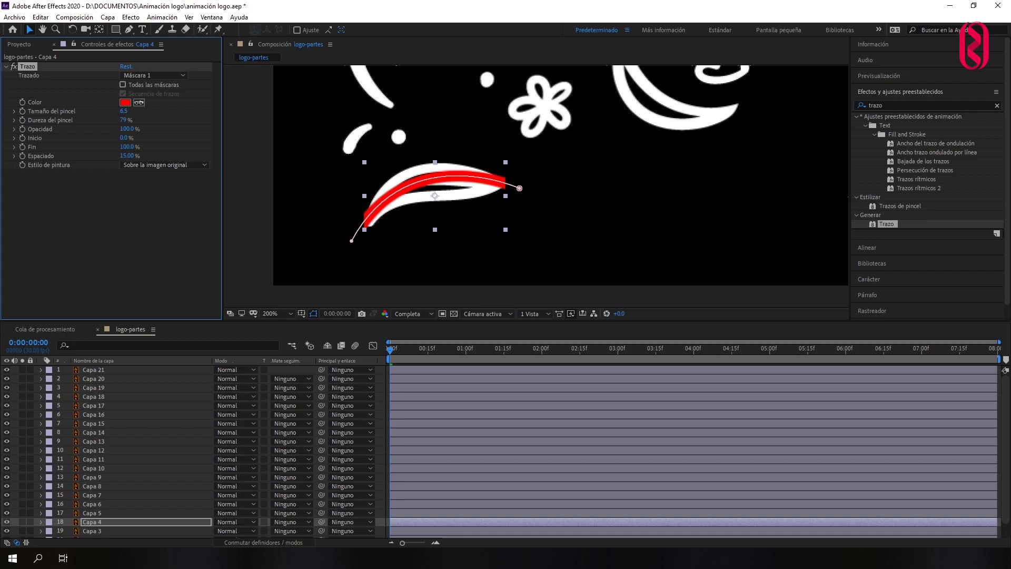
{"action": "left_click_drag", "start_coordinate": [124, 111], "coordinate": [219, 88]}
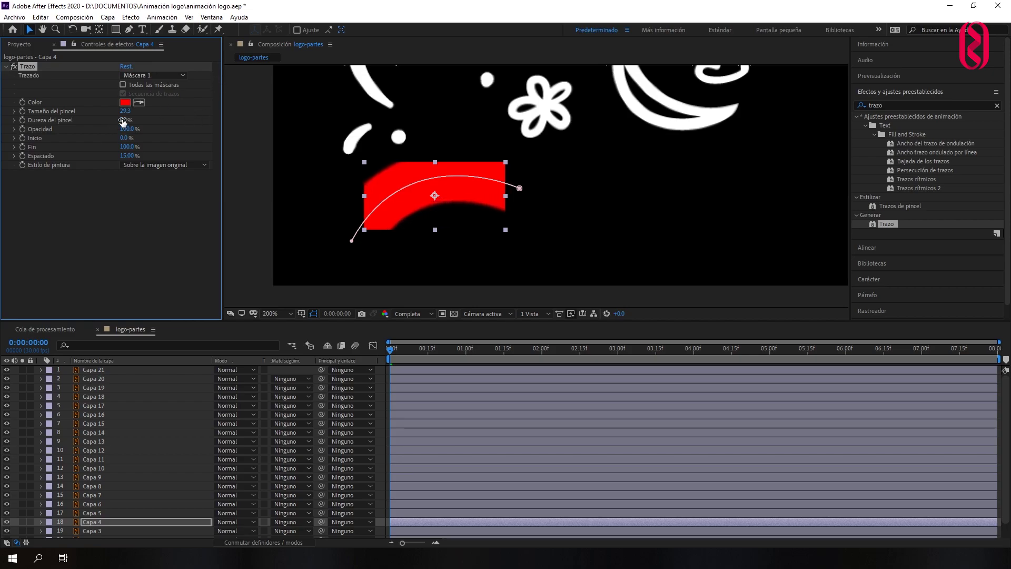
{"action": "left_click_drag", "start_coordinate": [122, 122], "coordinate": [315, 91]}
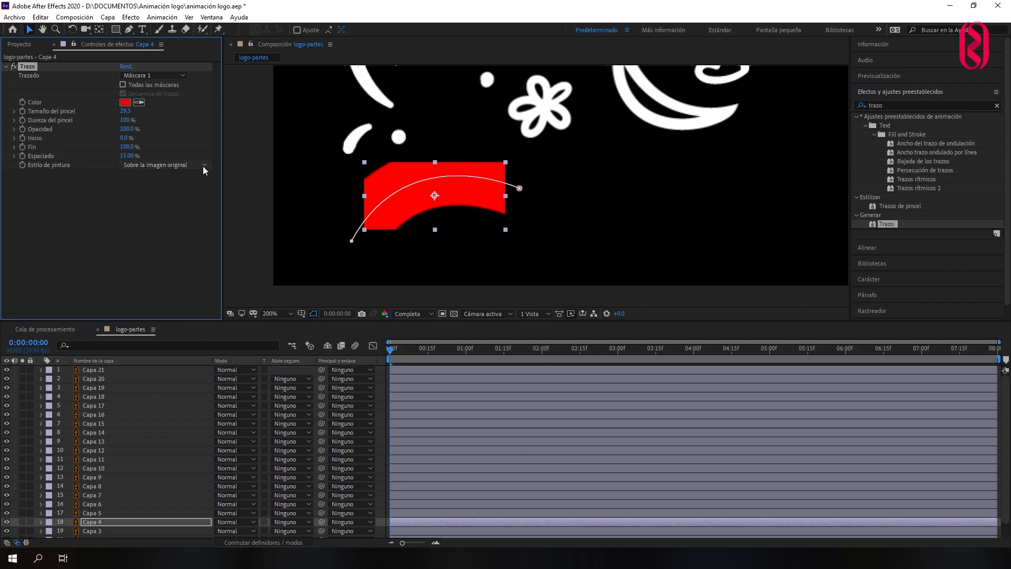
{"action": "left_click", "coordinate": [159, 165]}
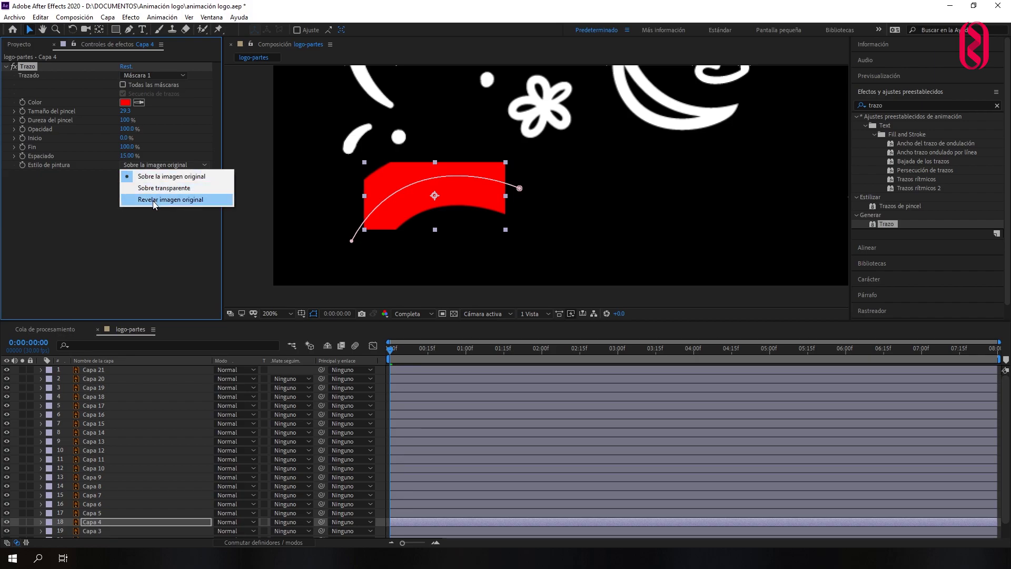
{"action": "left_click", "coordinate": [155, 200]}
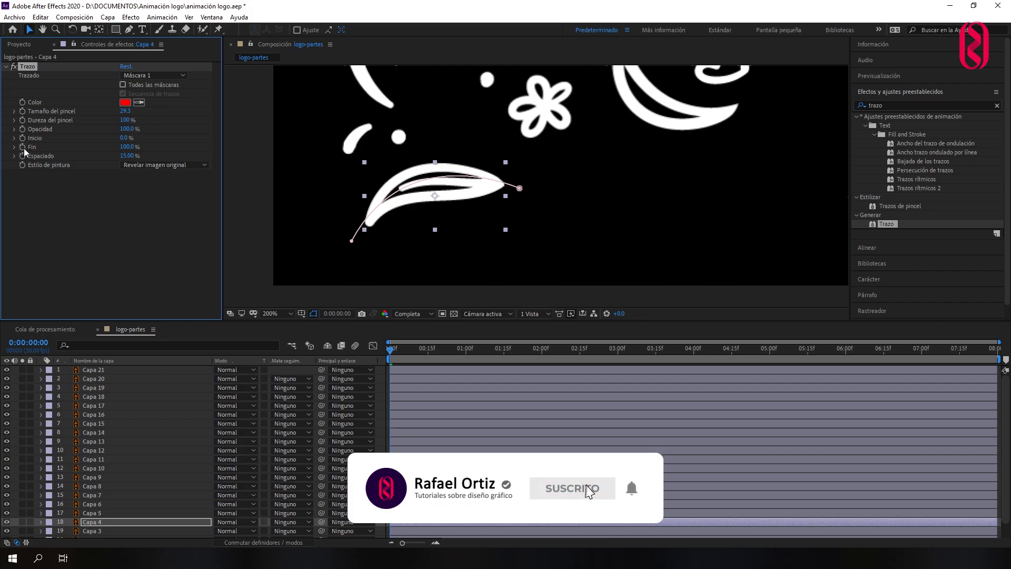
Keyframe Trazo Fin from 0% at frame 0 to 100% at frame 6, then preview the draw-on.
{"action": "left_click", "coordinate": [22, 147]}
{"action": "left_click_drag", "start_coordinate": [127, 147], "coordinate": [18, 172]}
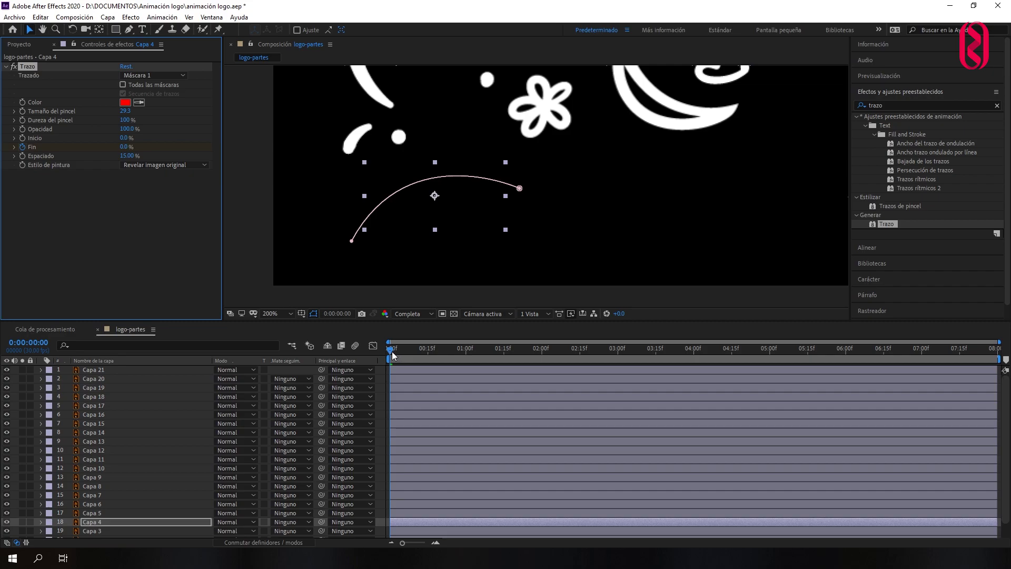
{"action": "left_click_drag", "start_coordinate": [391, 351], "coordinate": [406, 349]}
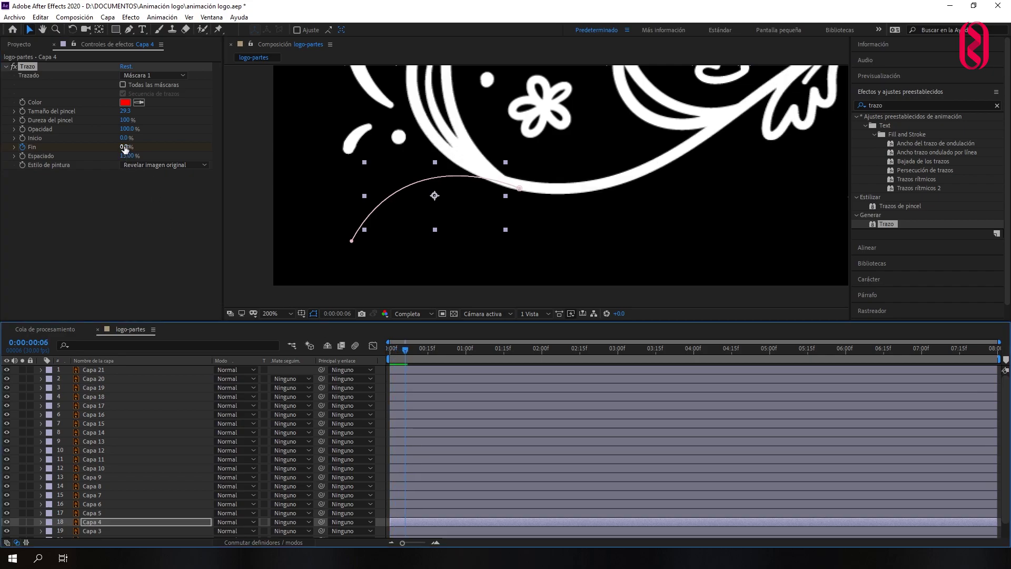
{"action": "left_click_drag", "start_coordinate": [124, 148], "coordinate": [281, 153]}
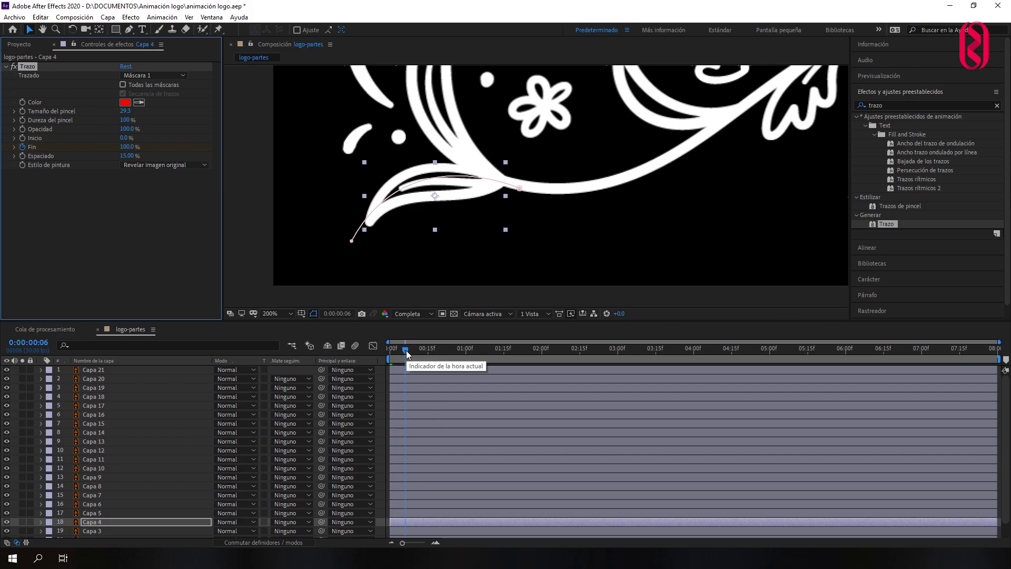
{"action": "left_click_drag", "start_coordinate": [406, 350], "coordinate": [401, 349]}
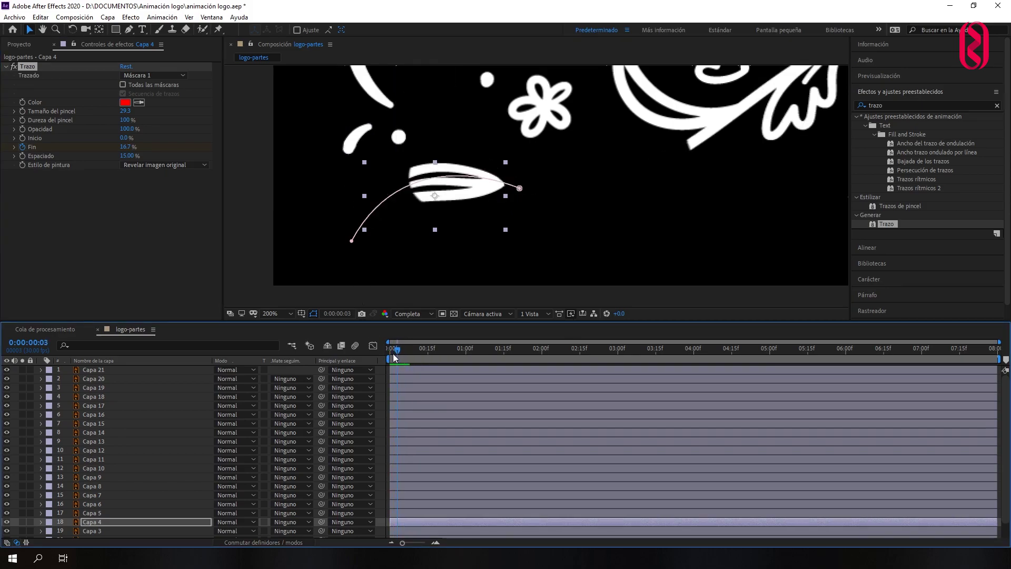
{"action": "scroll", "coordinate": [709, 159], "scroll_direction": "down", "scroll_amount": 1}
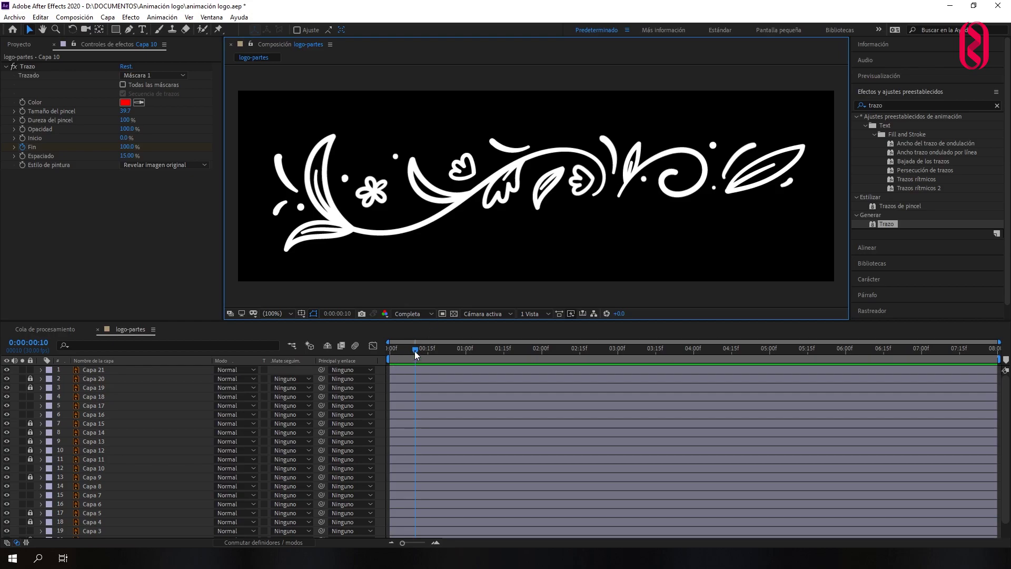
Return the playhead to 0:00 and marquee-select the scattered dots and small flower in the viewer.
{"action": "left_click_drag", "start_coordinate": [415, 351], "coordinate": [387, 356]}
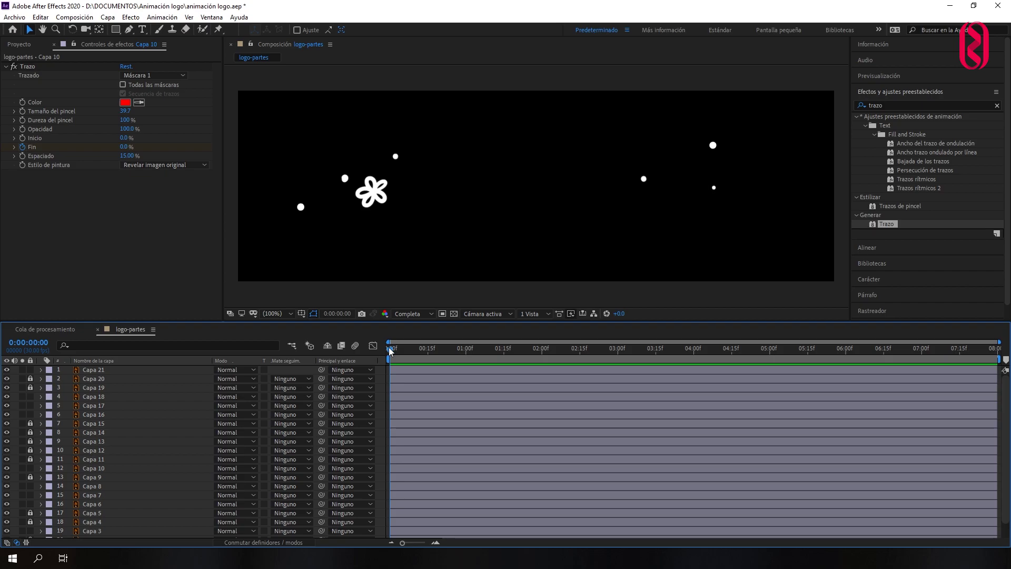
{"action": "left_click_drag", "start_coordinate": [274, 115], "coordinate": [765, 226]}
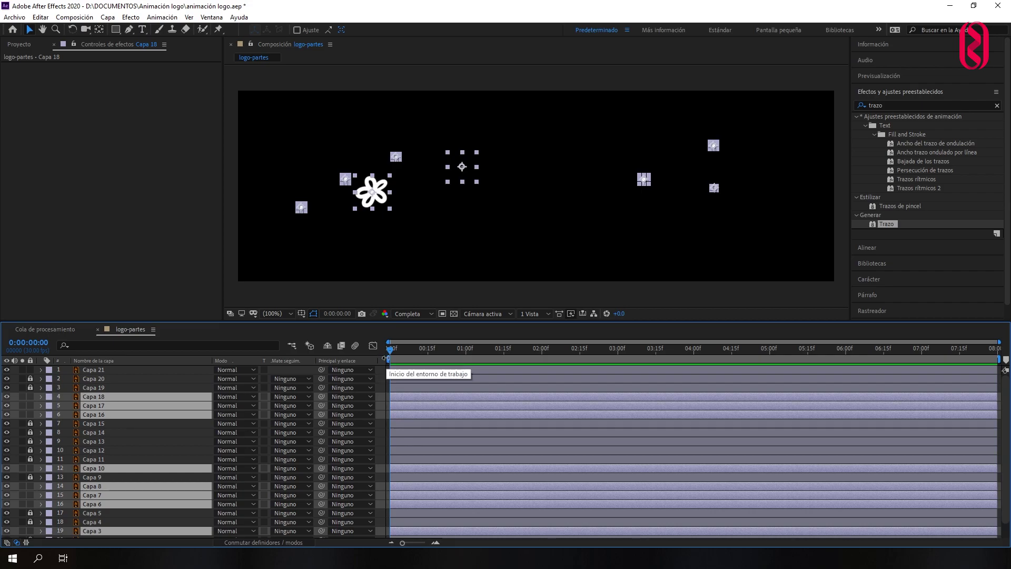
Show Escala on the selected layers and add scale keyframes at frame 5.
{"action": "key", "text": "s"}
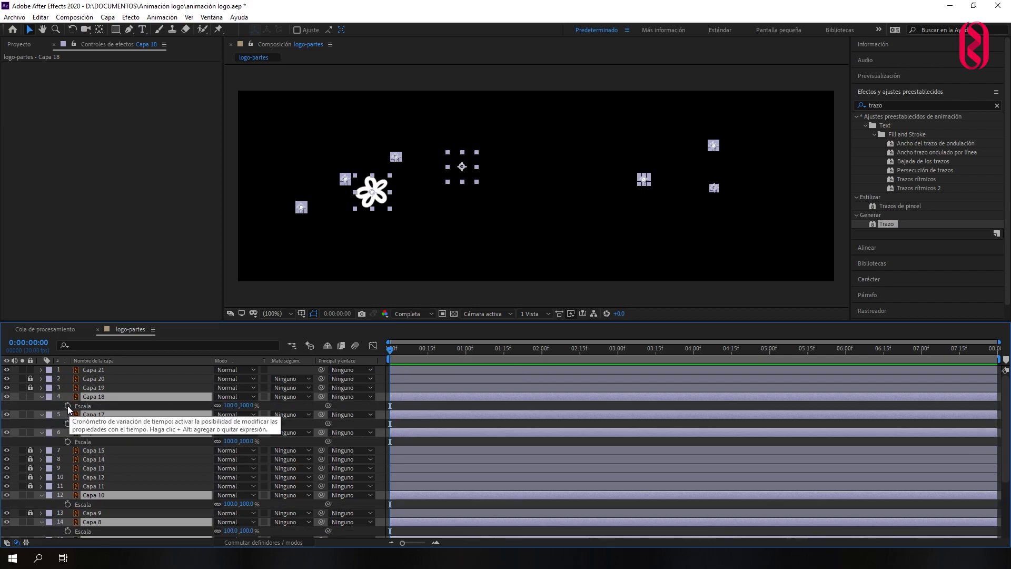
{"action": "left_click", "coordinate": [68, 407]}
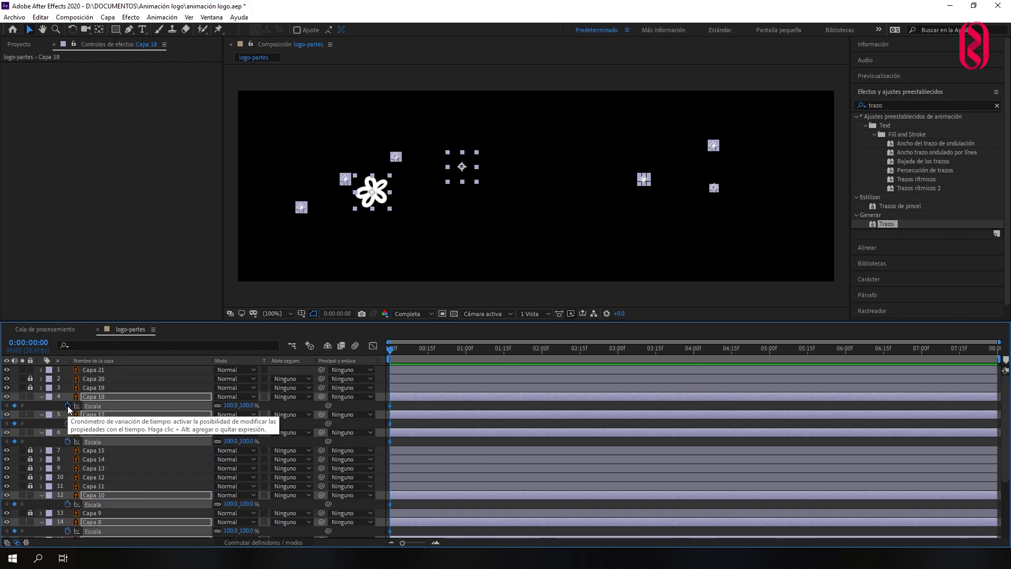
{"action": "left_click_drag", "start_coordinate": [391, 352], "coordinate": [407, 353]}
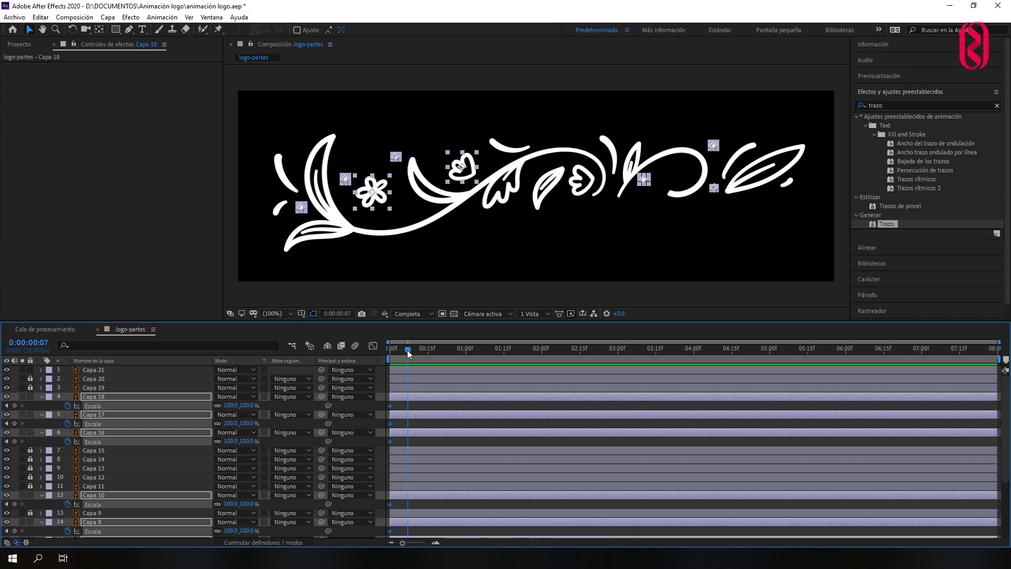
{"action": "left_click_drag", "start_coordinate": [406, 350], "coordinate": [404, 354]}
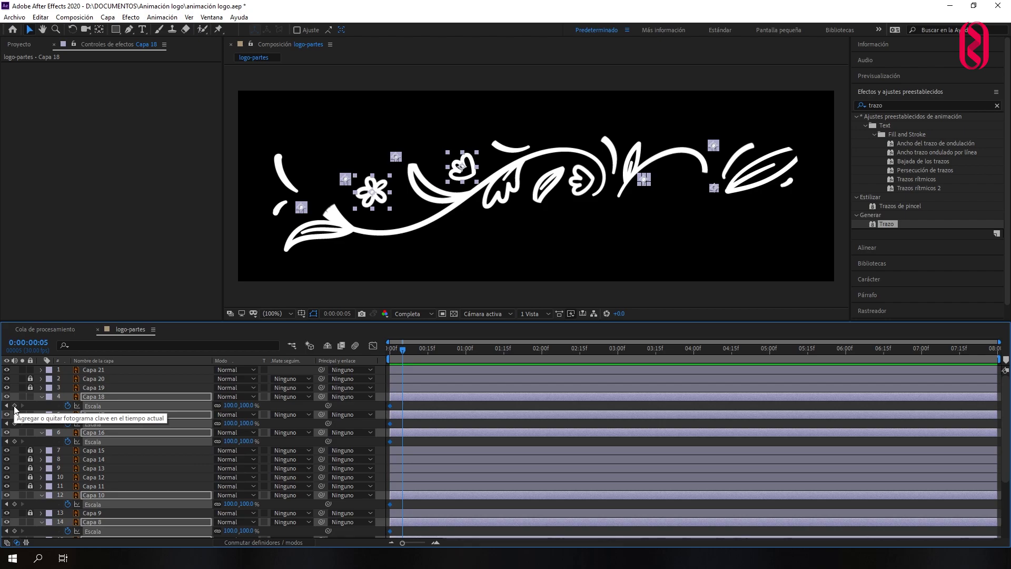
{"action": "left_click", "coordinate": [14, 406]}
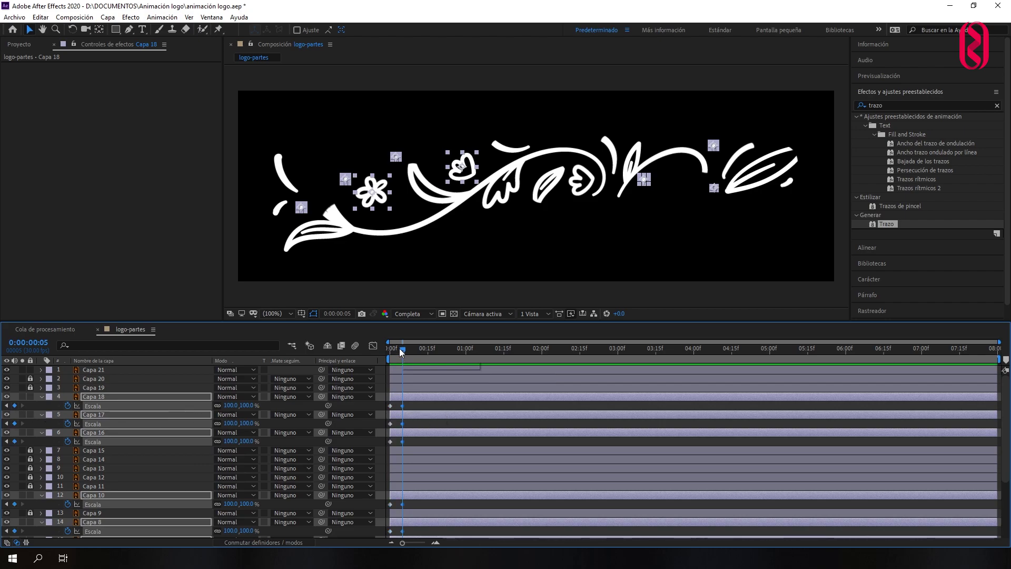
Set the layers' Escala to 0% at frame 0, then deselect and step forward to check.
{"action": "left_click_drag", "start_coordinate": [399, 349], "coordinate": [389, 352]}
{"action": "left_click_drag", "start_coordinate": [393, 352], "coordinate": [400, 351]}
{"action": "left_click", "coordinate": [6, 406]}
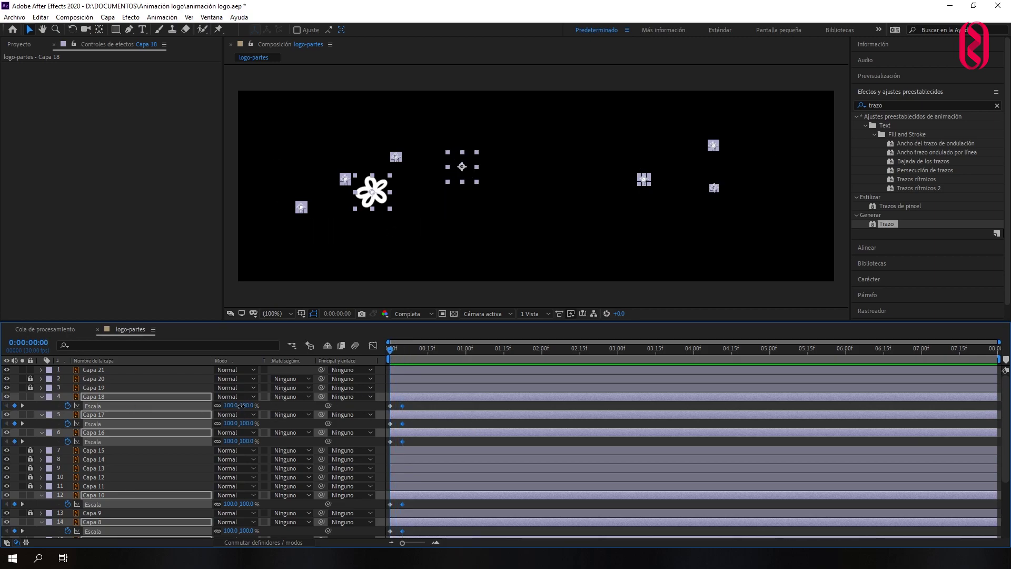
{"action": "type", "text": "0"}
{"action": "key", "text": "Return"}
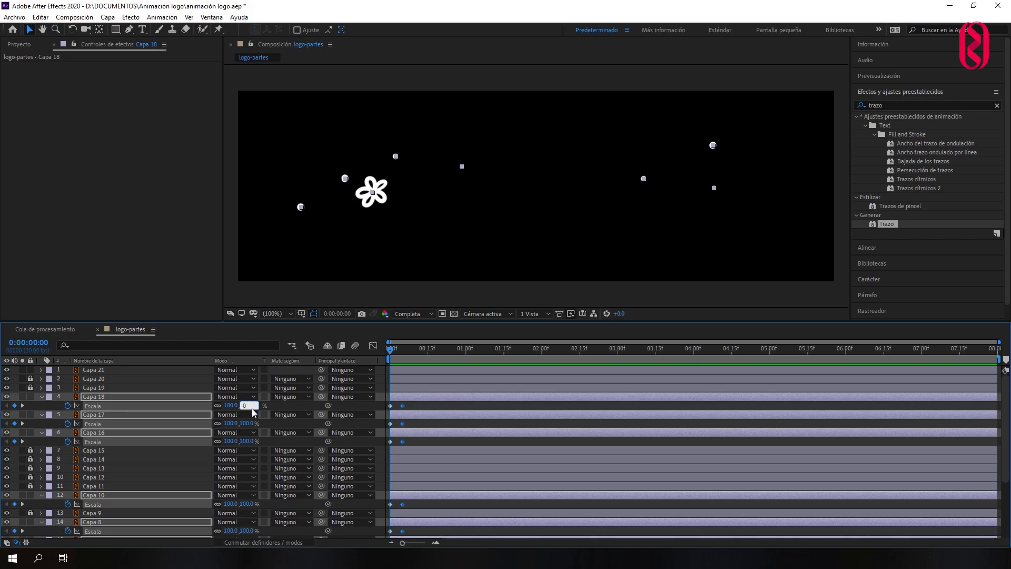
{"action": "left_click", "coordinate": [382, 283]}
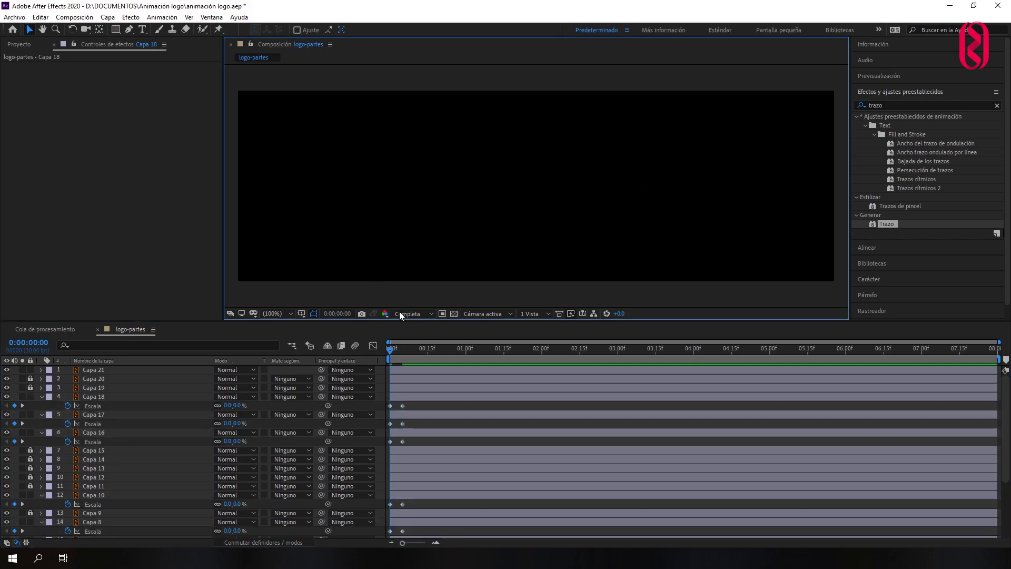
{"action": "left_click_drag", "start_coordinate": [390, 349], "coordinate": [397, 354]}
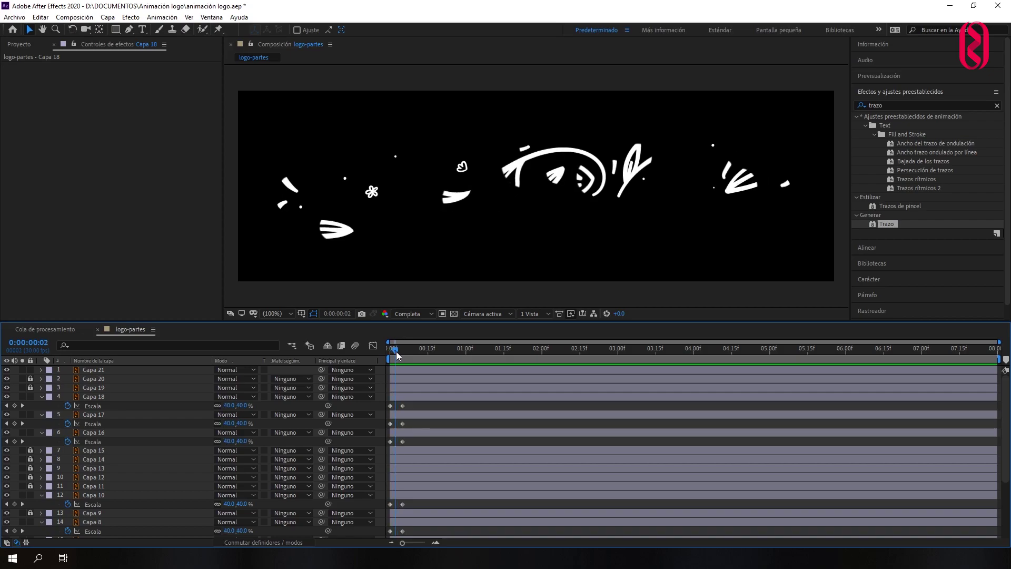
Scrub the opening frames to check the scale growth, then drag the Timeline divider upward.
{"action": "left_click_drag", "start_coordinate": [396, 352], "coordinate": [406, 358]}
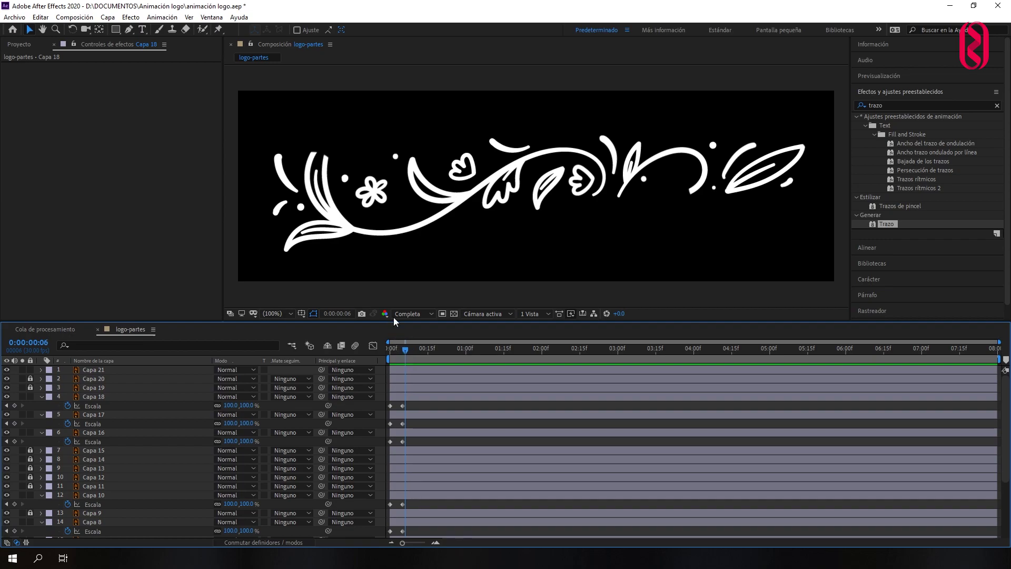
{"action": "mouse_move", "coordinate": [393, 317]}
{"action": "left_mouse_down"}
{"action": "mouse_move", "coordinate": [393, 229]}
{"action": "mouse_move", "coordinate": [397, 263]}
{"action": "left_mouse_up"}
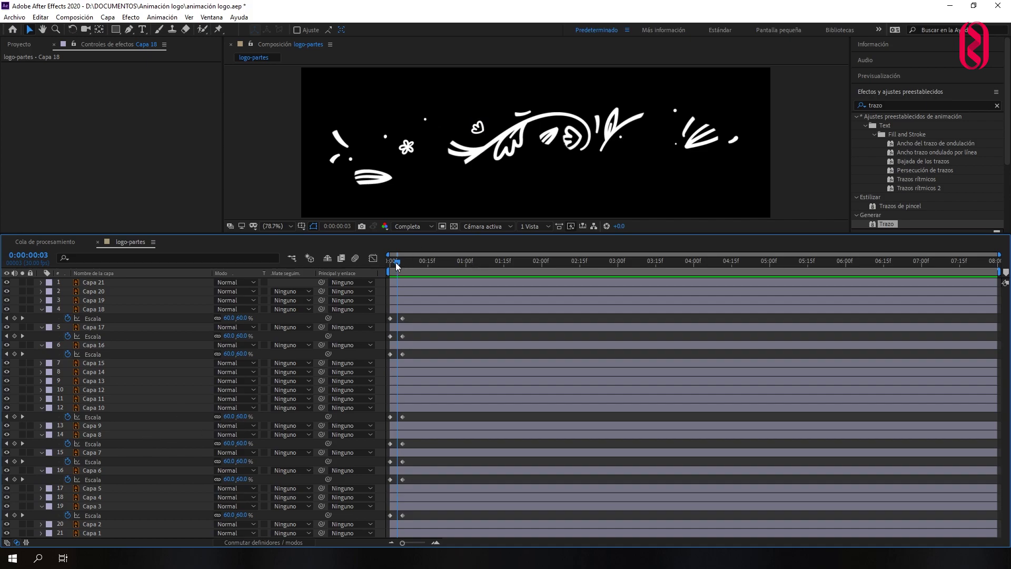
Select every layer from Capa 21 to Capa 1 and reveal all keyframed properties with U.
{"action": "left_click_drag", "start_coordinate": [396, 262], "coordinate": [408, 261]}
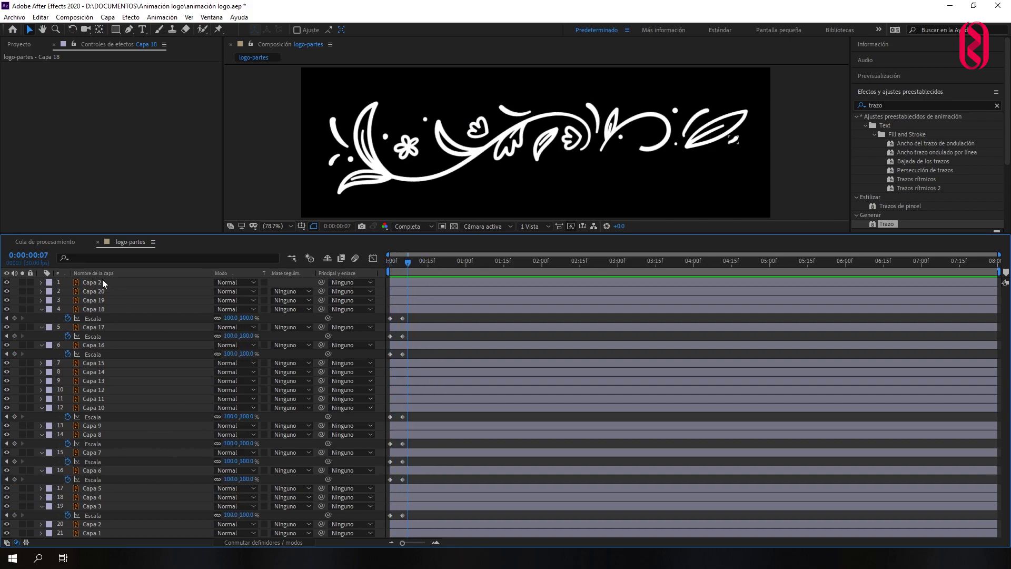
{"action": "left_click", "coordinate": [103, 283]}
{"action": "left_click", "coordinate": [86, 532], "text": "shift"}
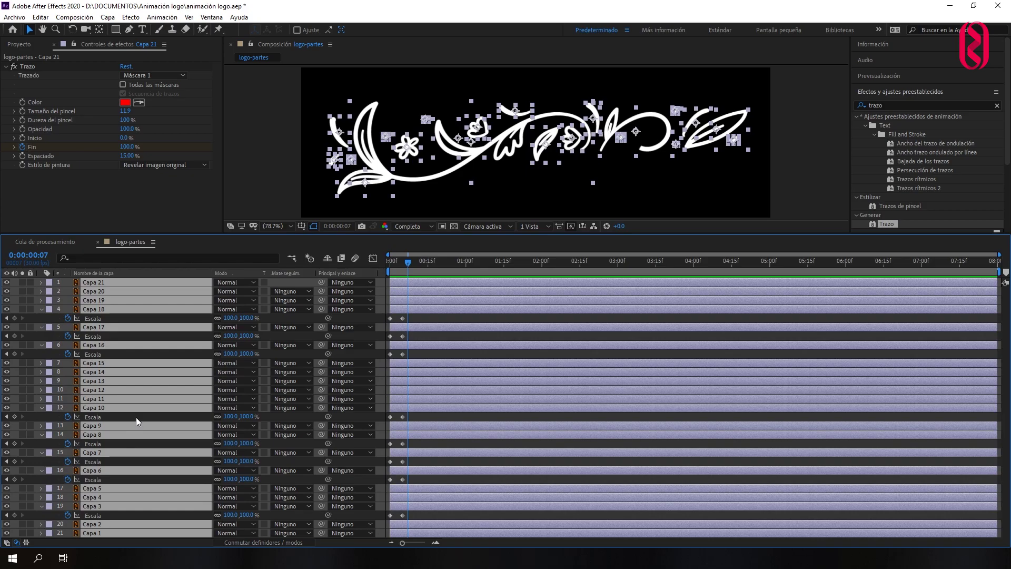
{"action": "key", "text": "u"}
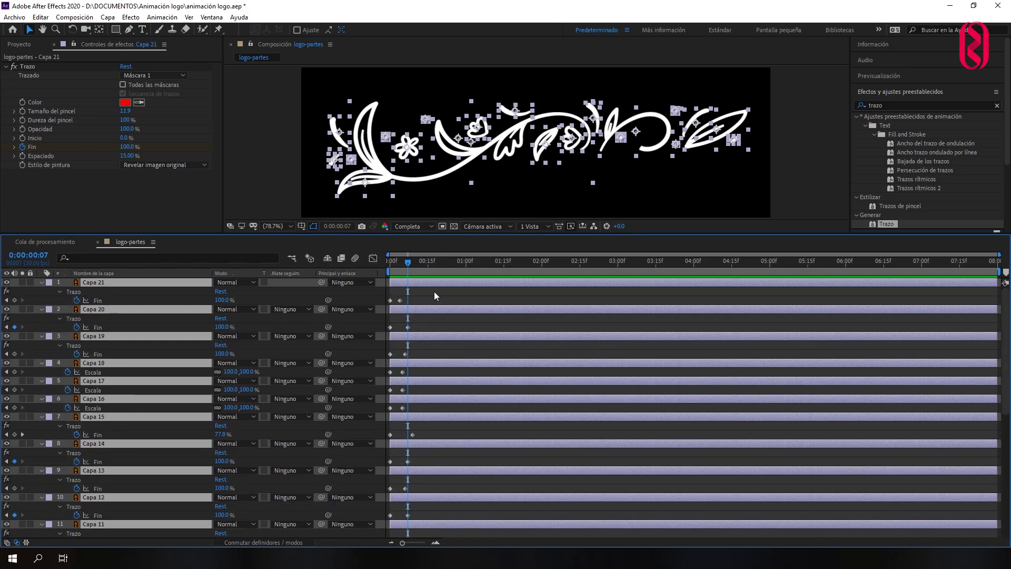
{"action": "left_click_drag", "start_coordinate": [407, 263], "coordinate": [399, 269]}
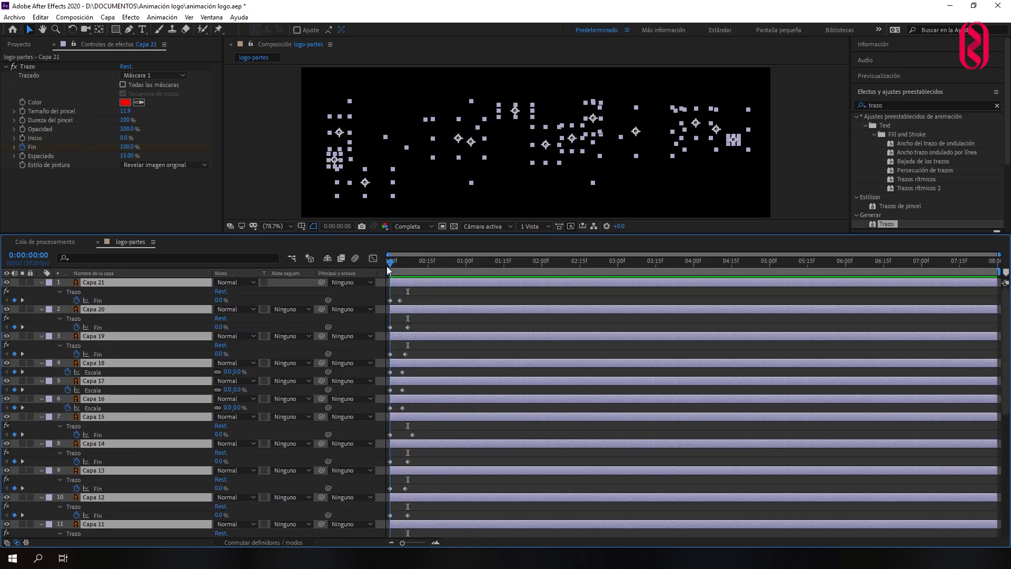
Select the long swirl Capa 5 in the viewer and play a preview of the reveal.
{"action": "left_click", "coordinate": [264, 180]}
{"action": "left_click", "coordinate": [468, 163]}
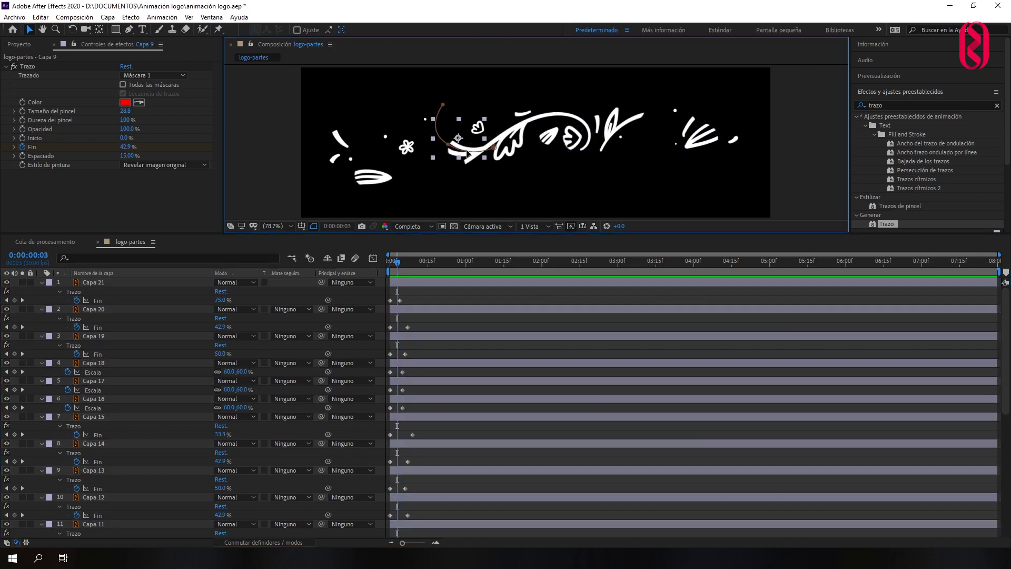
{"action": "left_click", "coordinate": [468, 164]}
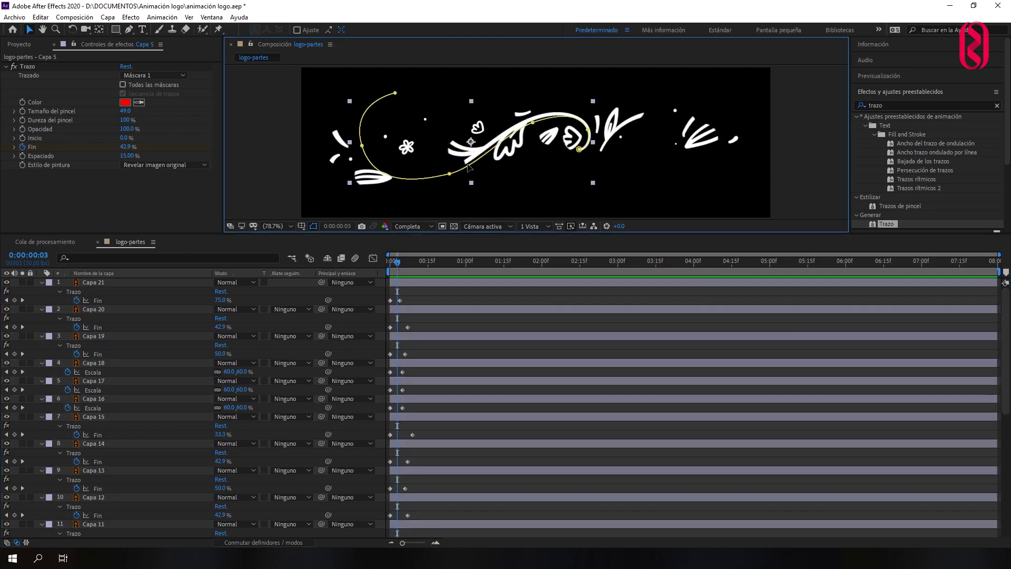
{"action": "left_click", "coordinate": [400, 263]}
{"action": "key", "text": "space"}
{"action": "key", "text": "space"}
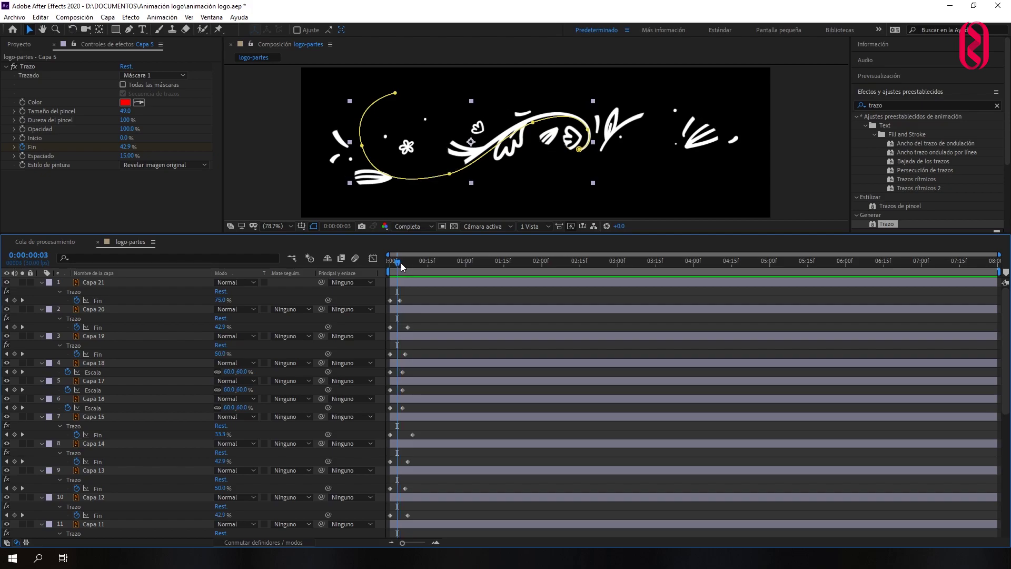
{"action": "left_click_drag", "start_coordinate": [400, 263], "coordinate": [403, 263]}
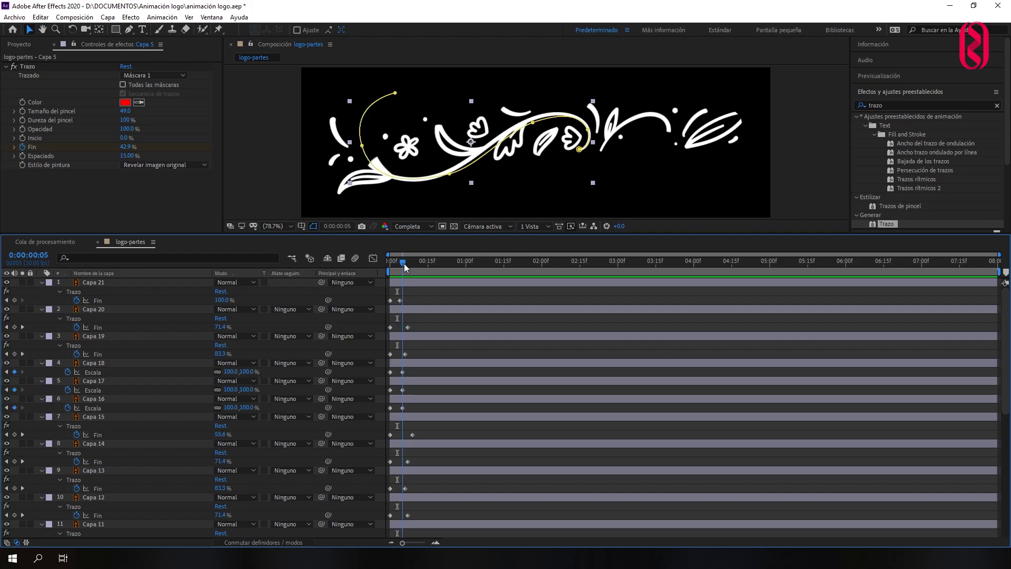
Drag Capa 5's final Trazo Fin keyframe to about frame 15, scrubbing to check the timing.
{"action": "scroll", "coordinate": [170, 372], "scroll_direction": "down", "scroll_amount": 4}
{"action": "scroll", "coordinate": [182, 368], "scroll_direction": "down", "scroll_amount": 4}
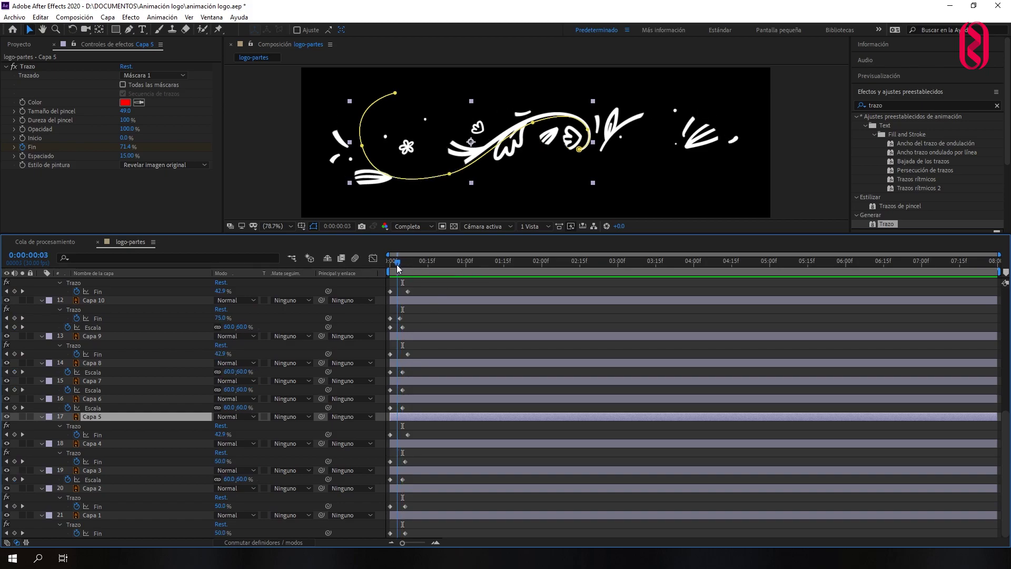
{"action": "left_click_drag", "start_coordinate": [408, 435], "coordinate": [423, 435]}
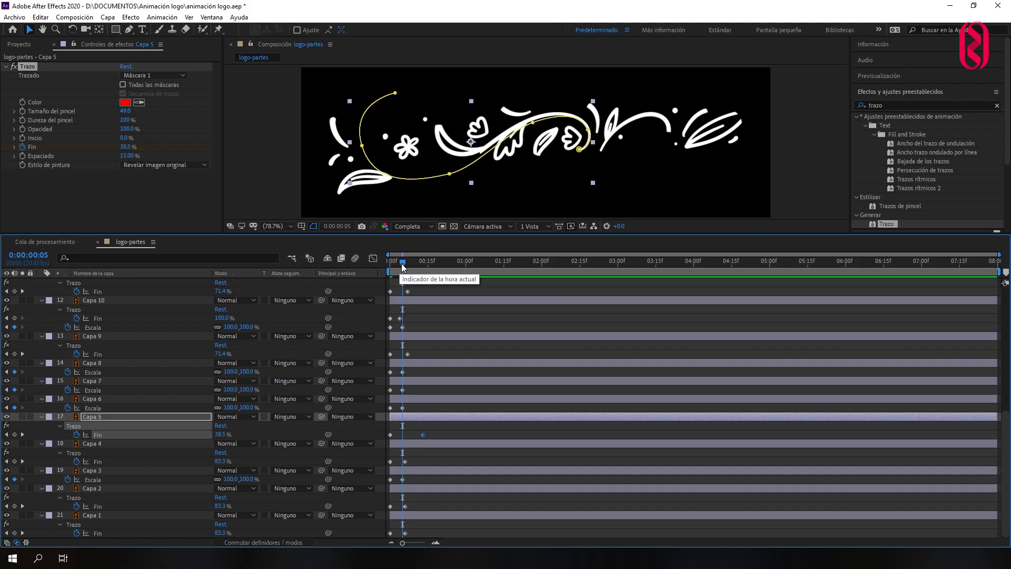
{"action": "left_click", "coordinate": [400, 270]}
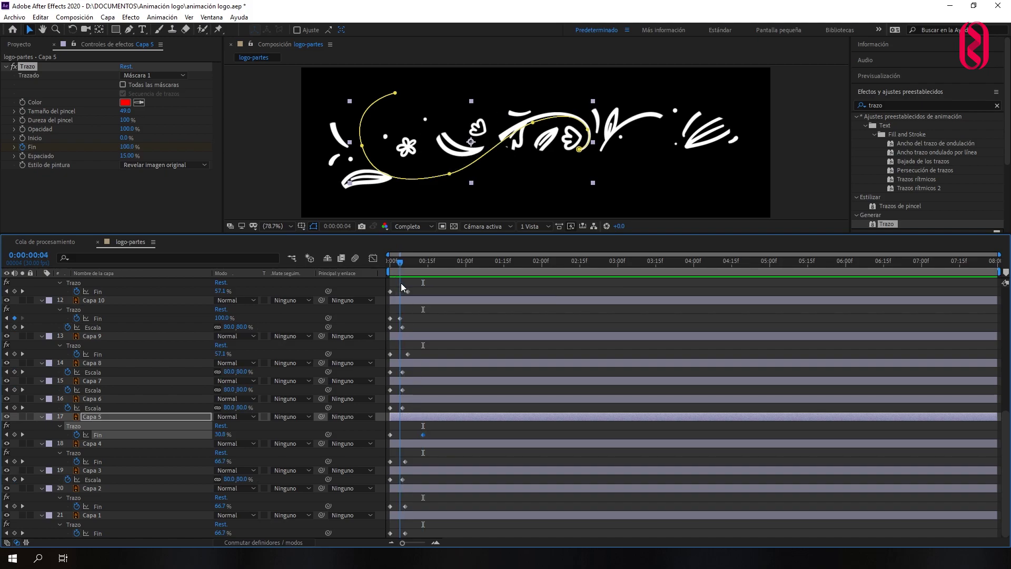
{"action": "left_click_drag", "start_coordinate": [400, 284], "coordinate": [428, 271]}
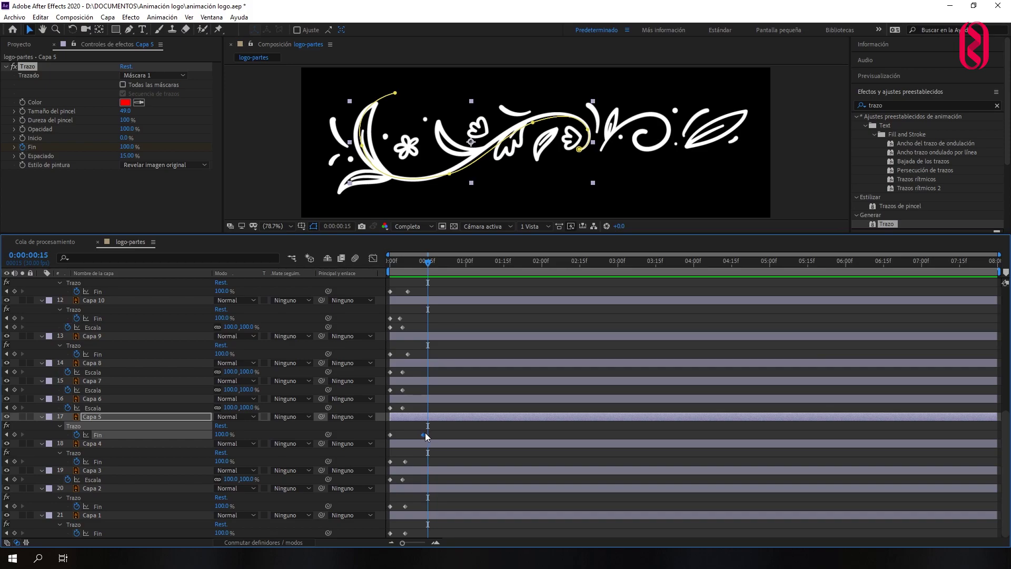
{"action": "left_click_drag", "start_coordinate": [424, 435], "coordinate": [427, 434]}
{"action": "left_click_drag", "start_coordinate": [408, 262], "coordinate": [397, 266]}
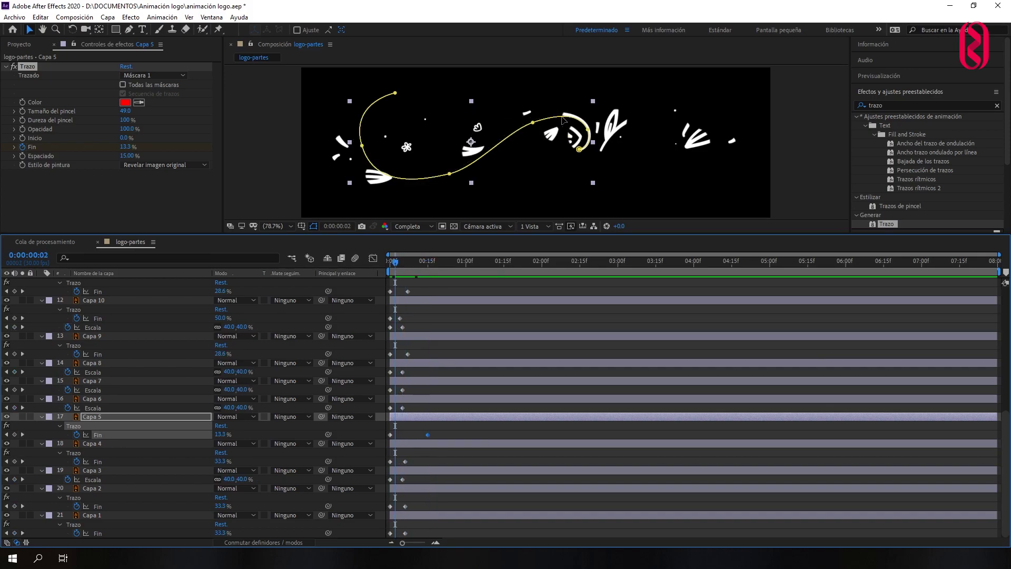
{"action": "left_click_drag", "start_coordinate": [396, 265], "coordinate": [398, 267]}
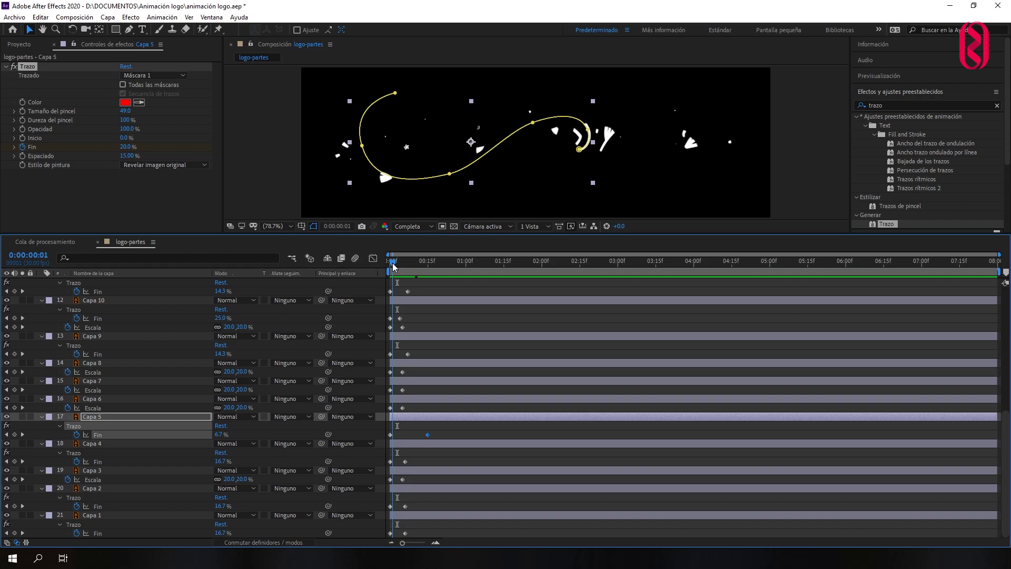
{"action": "left_click", "coordinate": [759, 165]}
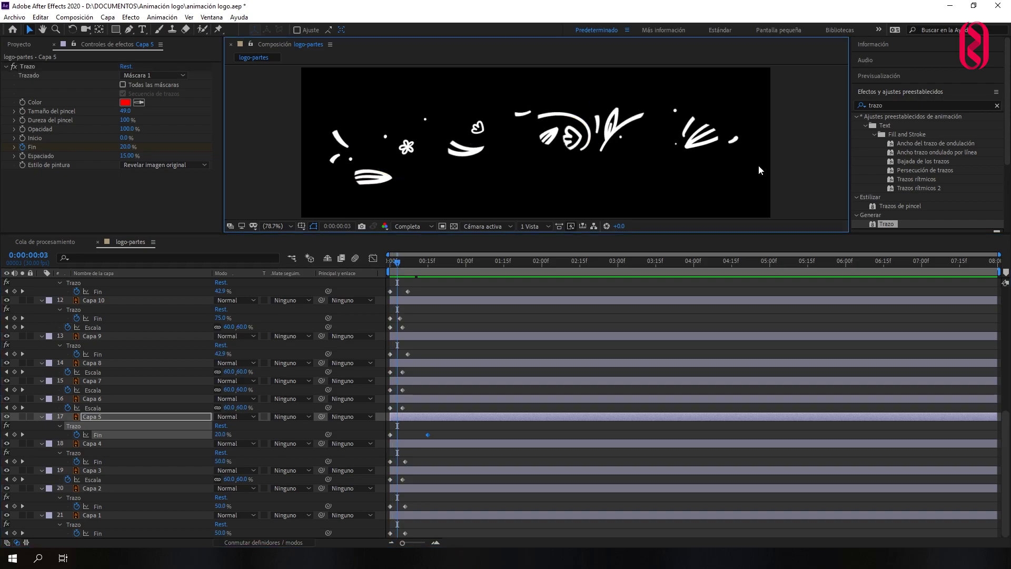
Select Capa 12 and drag it below Capa 6 in the layer stack.
{"action": "left_click", "coordinate": [548, 141]}
{"action": "scroll", "coordinate": [148, 437], "scroll_direction": "down", "scroll_amount": 4}
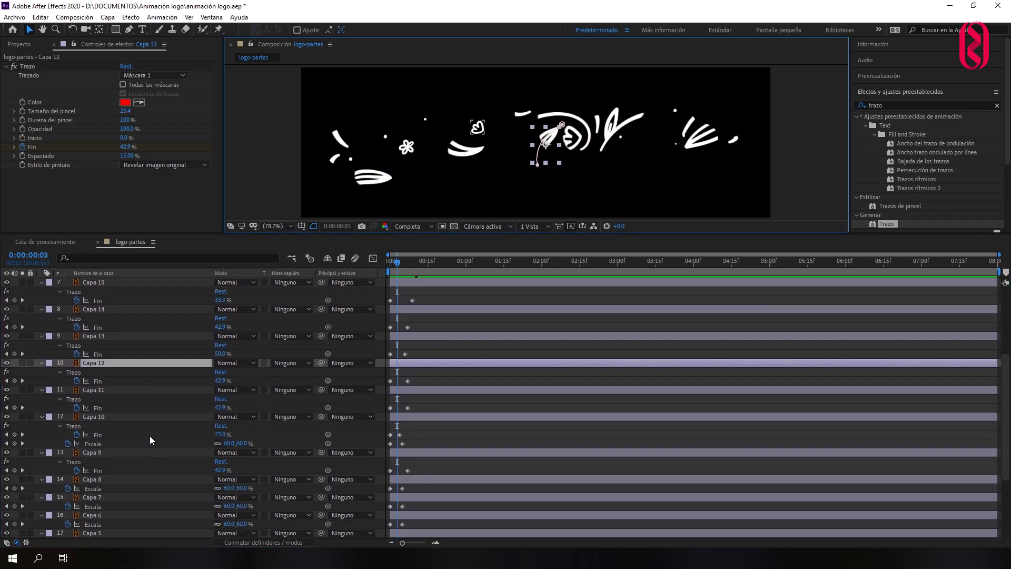
{"action": "scroll", "coordinate": [118, 320], "scroll_direction": "down", "scroll_amount": 1}
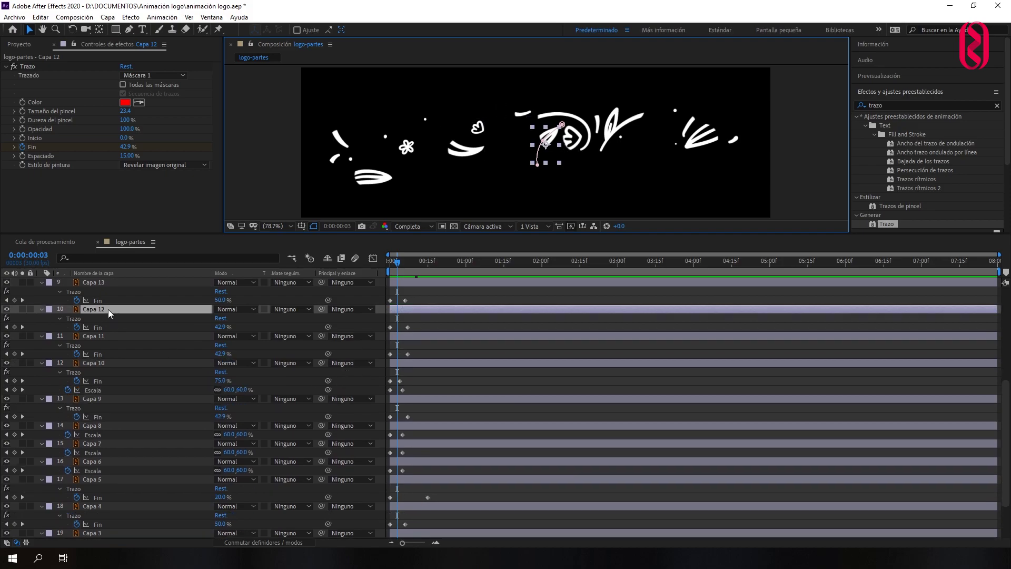
{"action": "left_click_drag", "start_coordinate": [108, 309], "coordinate": [102, 473]}
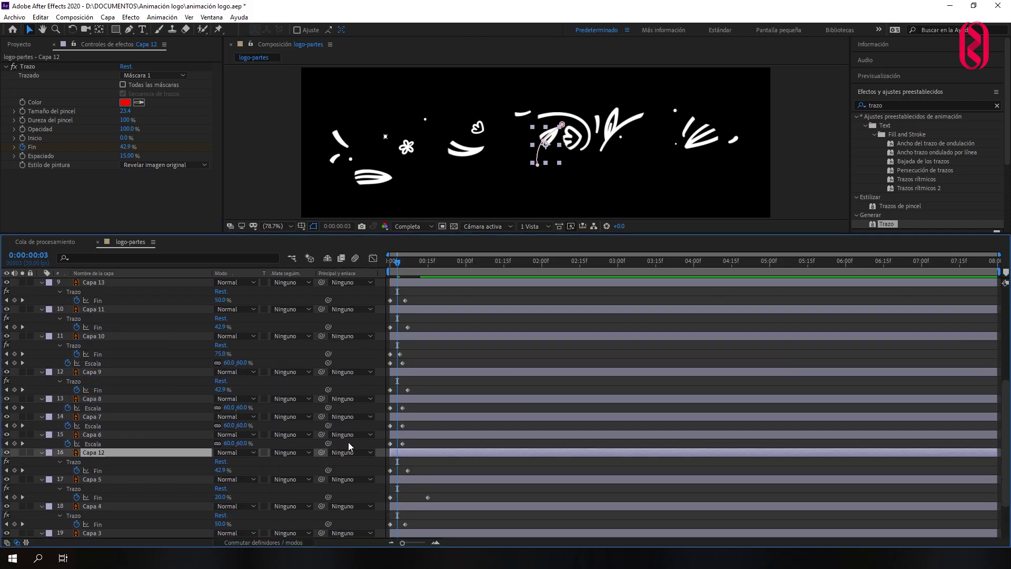
{"action": "scroll", "coordinate": [438, 444], "scroll_direction": "down", "scroll_amount": 4}
Move Capa 12's first Fin keyframe to frame 3 and scrub to preview its reveal.
{"action": "left_click", "coordinate": [415, 417]}
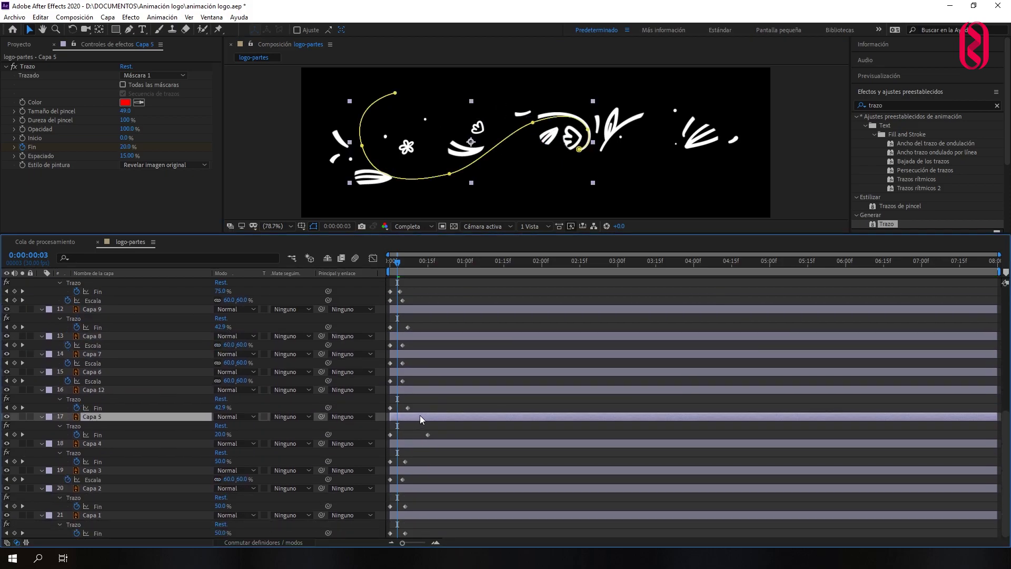
{"action": "left_click", "coordinate": [412, 390]}
{"action": "left_click_drag", "start_coordinate": [390, 408], "coordinate": [396, 408]}
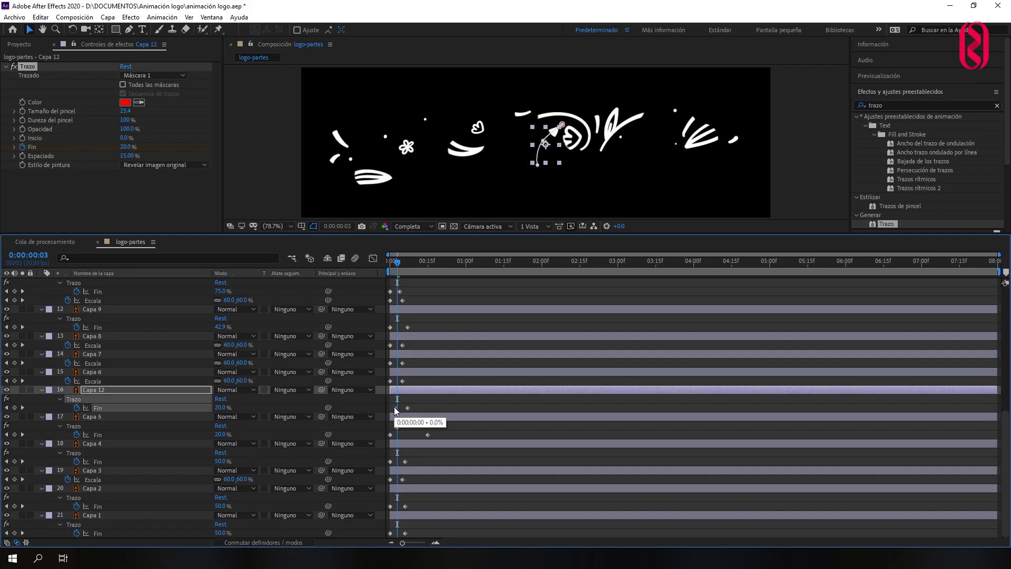
{"action": "left_click_drag", "start_coordinate": [395, 263], "coordinate": [404, 264]}
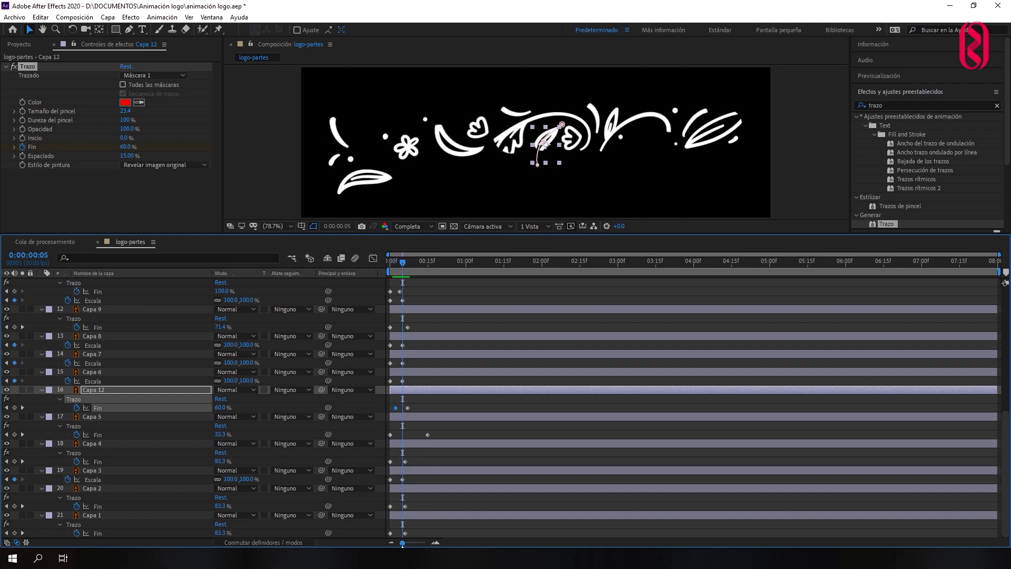
{"action": "left_click_drag", "start_coordinate": [403, 543], "coordinate": [422, 543]}
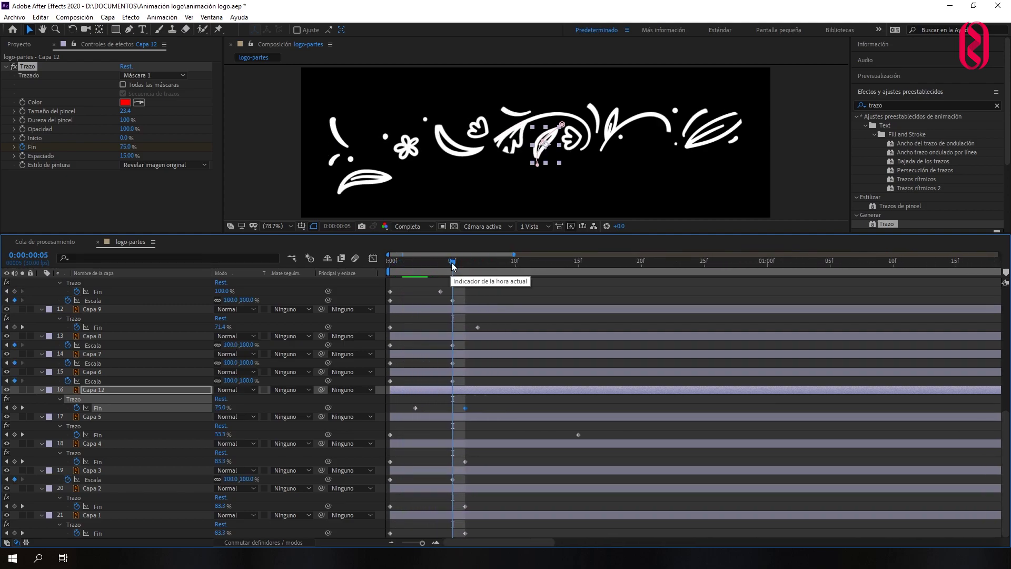
Select Capa 12's Fin keyframe and review the strokes around frame 4.
{"action": "mouse_move", "coordinate": [452, 263]}
{"action": "left_mouse_down"}
{"action": "mouse_move", "coordinate": [414, 266]}
{"action": "mouse_move", "coordinate": [445, 265]}
{"action": "mouse_move", "coordinate": [447, 284]}
{"action": "left_mouse_up"}
{"action": "left_click", "coordinate": [465, 408]}
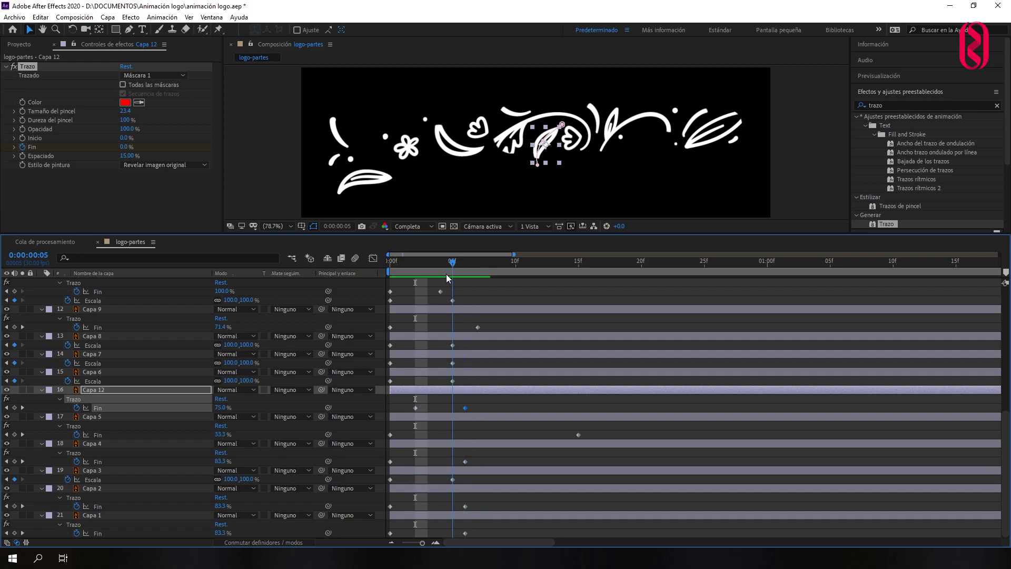
{"action": "key", "text": "Page_Up"}
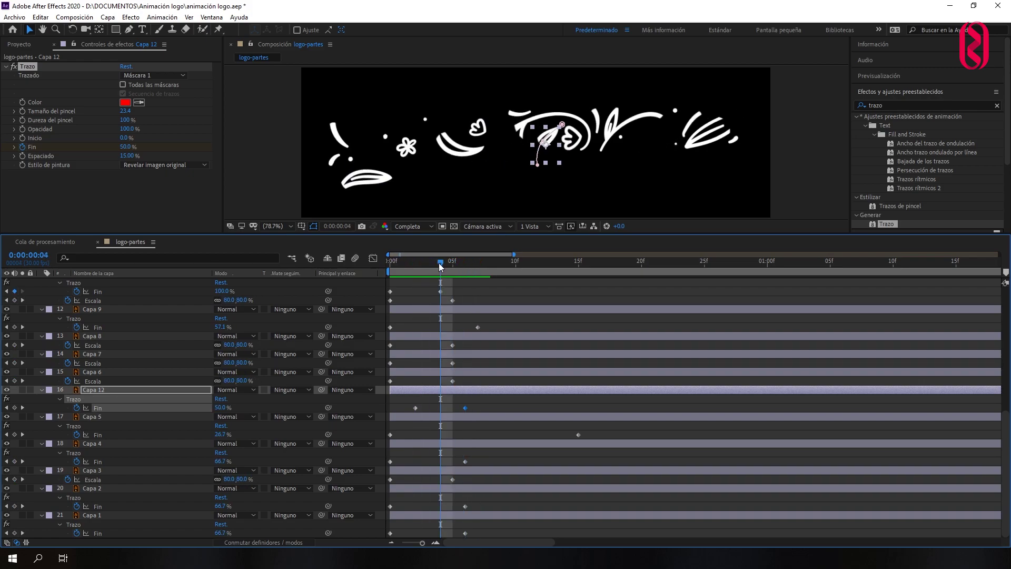
{"action": "left_click_drag", "start_coordinate": [442, 267], "coordinate": [440, 271]}
Select Capa 11 and drag it down the stack below Capa 9, just above Capa 12.
{"action": "left_click", "coordinate": [519, 116]}
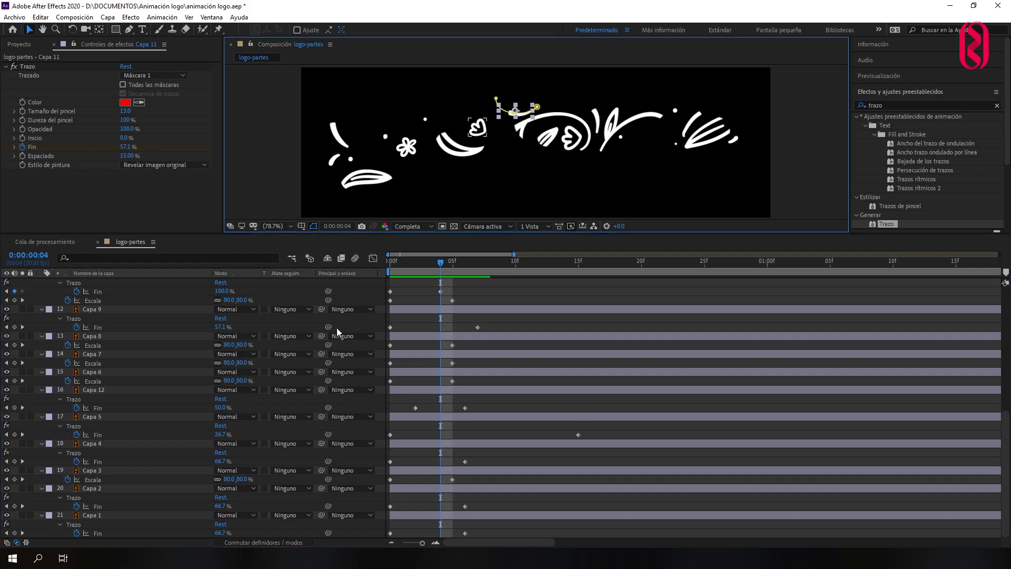
{"action": "scroll", "coordinate": [202, 435], "scroll_direction": "up", "scroll_amount": 5}
{"action": "scroll", "coordinate": [201, 435], "scroll_direction": "up", "scroll_amount": 4}
{"action": "scroll", "coordinate": [199, 436], "scroll_direction": "down", "scroll_amount": 4}
{"action": "scroll", "coordinate": [176, 419], "scroll_direction": "down", "scroll_amount": 1}
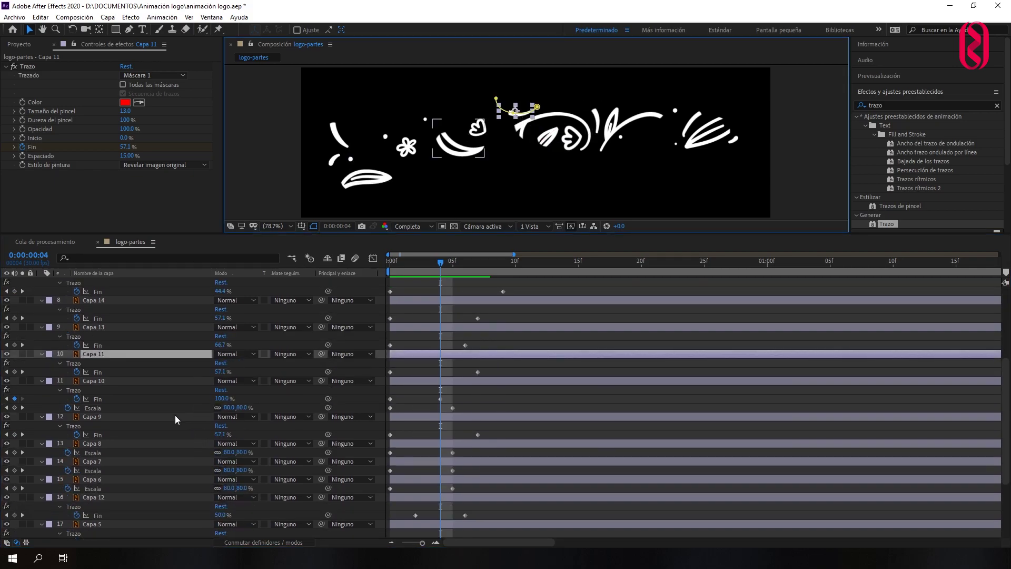
{"action": "left_click_drag", "start_coordinate": [156, 360], "coordinate": [156, 428]}
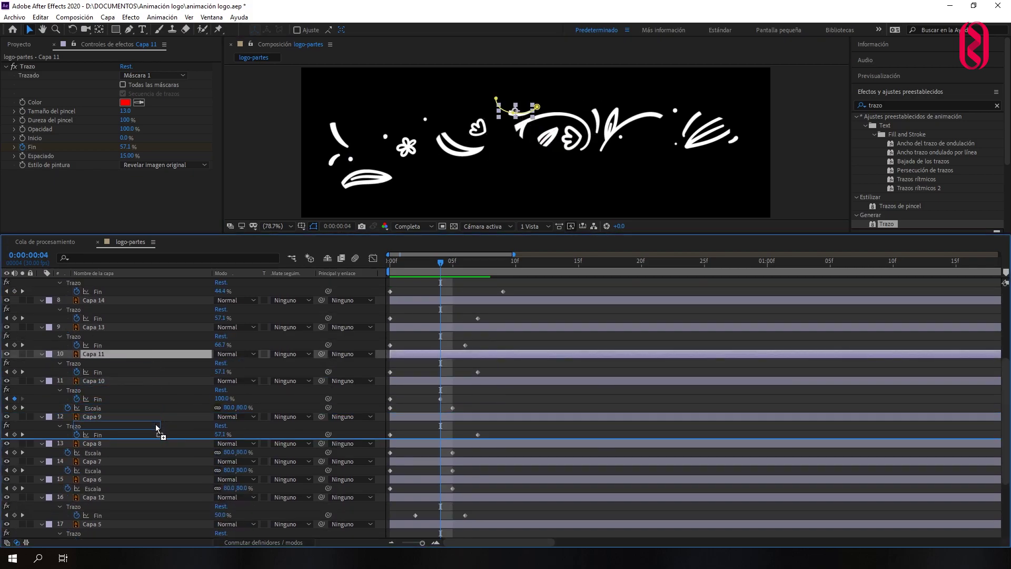
{"action": "scroll", "coordinate": [156, 429], "scroll_direction": "down", "scroll_amount": 4}
{"action": "left_click_drag", "start_coordinate": [157, 311], "coordinate": [174, 386]}
Shift Capa 11's first Fin keyframe to frame 4 and play the strokes drawing on.
{"action": "left_click_drag", "start_coordinate": [422, 543], "coordinate": [410, 543]}
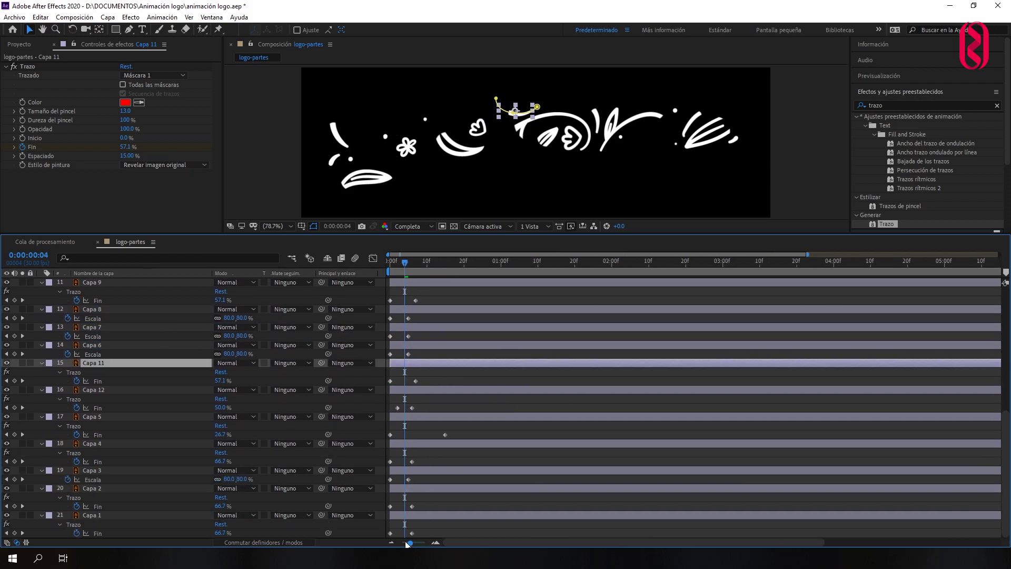
{"action": "left_click_drag", "start_coordinate": [392, 382], "coordinate": [406, 382]}
{"action": "key", "text": "space"}
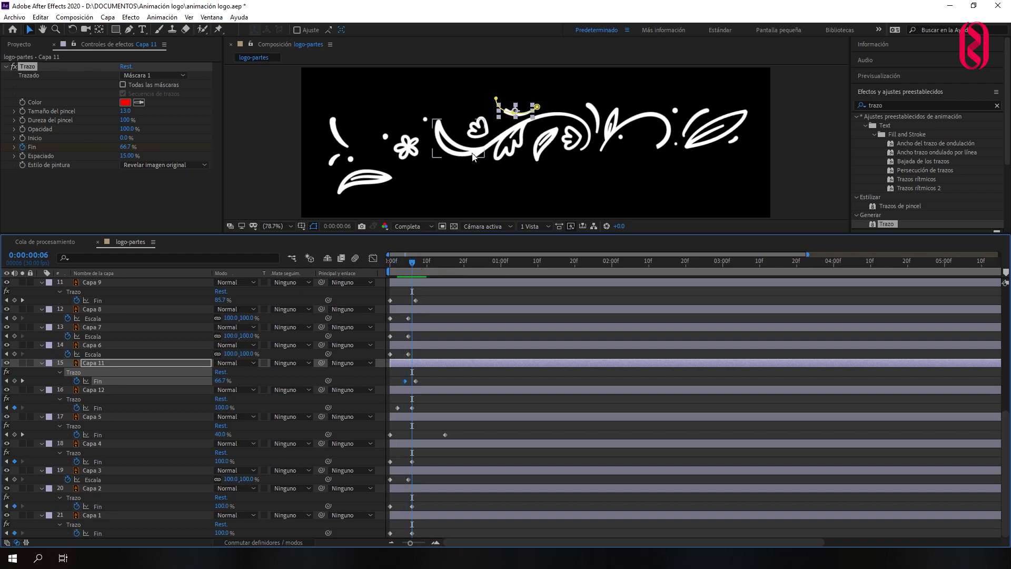
Move Capa 9 down the layer stack and start its stroke reveal at the current frame.
{"action": "left_click_drag", "start_coordinate": [152, 282], "coordinate": [162, 360]}
{"action": "mouse_move", "coordinate": [416, 354]}
{"action": "left_mouse_down"}
{"action": "mouse_move", "coordinate": [427, 354]}
{"action": "mouse_move", "coordinate": [412, 354]}
{"action": "left_mouse_up"}
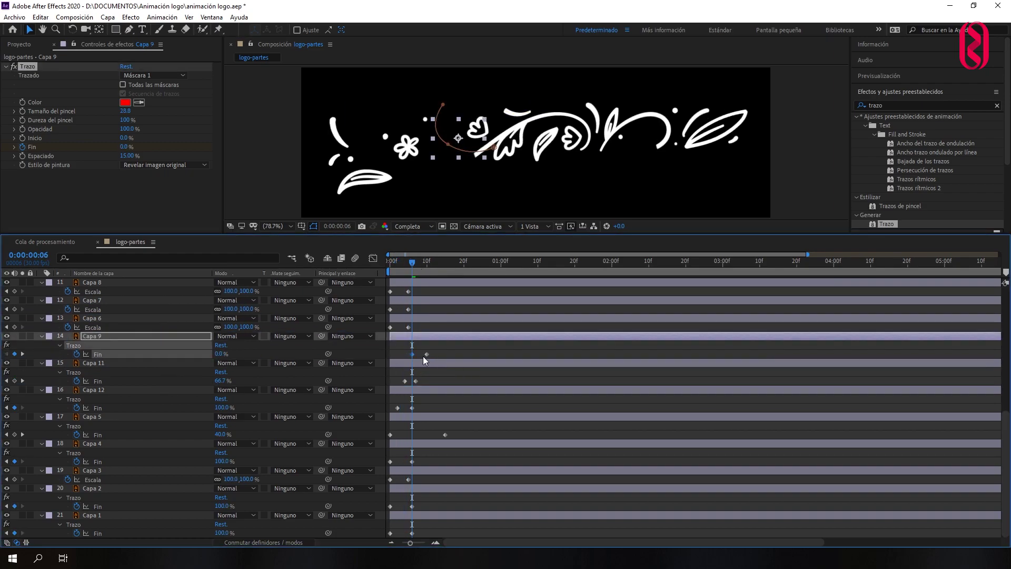
{"action": "mouse_move", "coordinate": [411, 267]}
{"action": "left_mouse_down"}
{"action": "mouse_move", "coordinate": [436, 262]}
{"action": "mouse_move", "coordinate": [395, 271]}
{"action": "mouse_move", "coordinate": [433, 264]}
{"action": "mouse_move", "coordinate": [410, 268]}
{"action": "left_mouse_up"}
{"action": "left_click", "coordinate": [478, 124]}
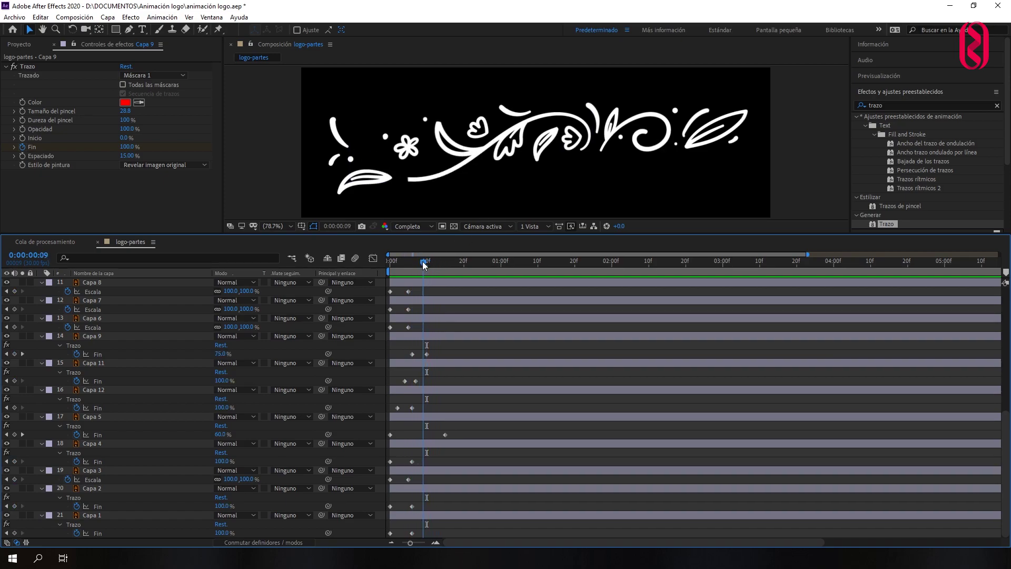
Shift the Fin keyframes of Capa 10, Capa 4 (to 15f), Capa 2 and Capa 1 later.
{"action": "scroll", "coordinate": [372, 435], "scroll_direction": "up", "scroll_amount": 5}
{"action": "left_click", "coordinate": [408, 407]}
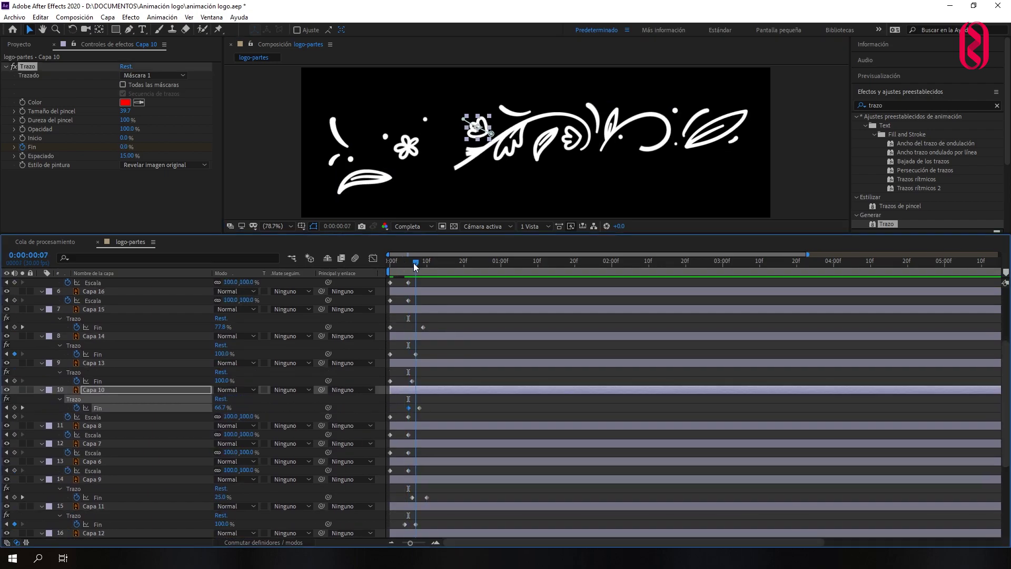
{"action": "left_click", "coordinate": [427, 542]}
{"action": "scroll", "coordinate": [536, 456], "scroll_direction": "down", "scroll_amount": 5}
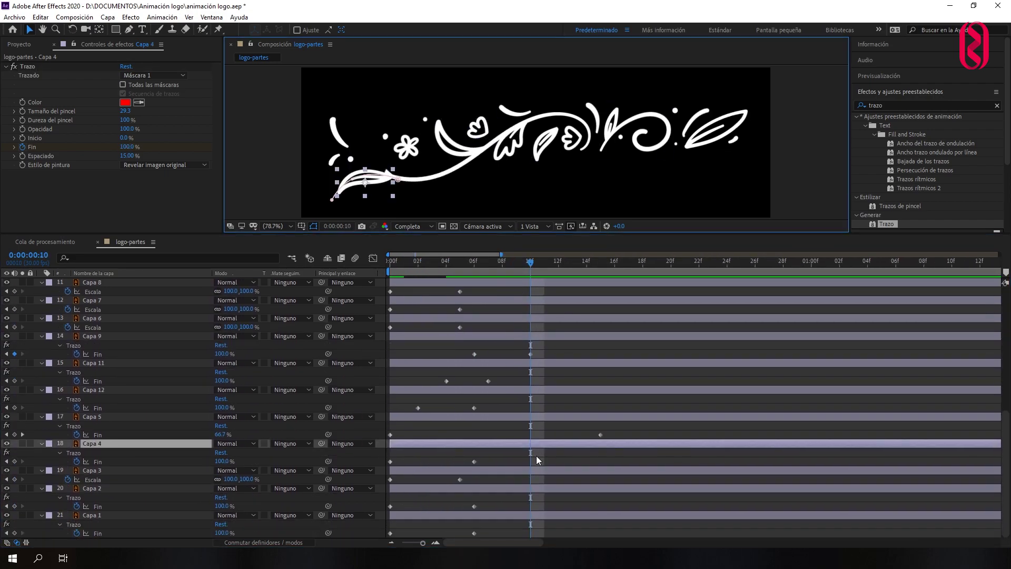
{"action": "left_click", "coordinate": [531, 462]}
{"action": "left_click_drag", "start_coordinate": [535, 274], "coordinate": [558, 261]}
{"action": "left_click", "coordinate": [586, 462]}
{"action": "left_click_drag", "start_coordinate": [586, 462], "coordinate": [601, 461]}
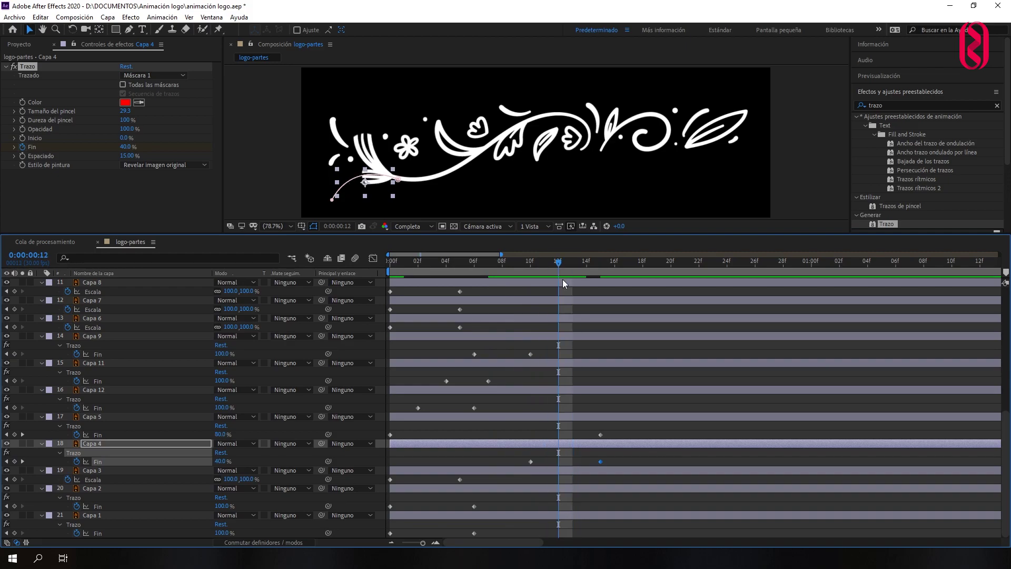
{"action": "mouse_move", "coordinate": [383, 501]}
{"action": "left_mouse_down"}
{"action": "mouse_move", "coordinate": [493, 511]}
{"action": "mouse_move", "coordinate": [629, 506]}
{"action": "left_mouse_up"}
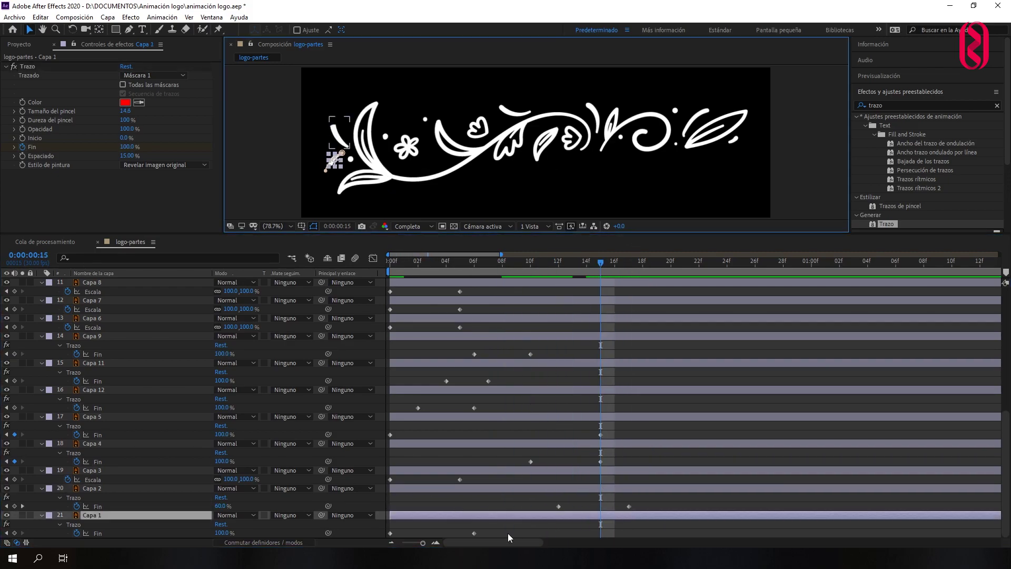
{"action": "left_click_drag", "start_coordinate": [384, 529], "coordinate": [487, 537]}
{"action": "left_click_drag", "start_coordinate": [474, 533], "coordinate": [642, 533]}
Preview the staggered draw-on from the start of the timeline.
{"action": "left_click_drag", "start_coordinate": [628, 262], "coordinate": [404, 262]}
{"action": "key", "text": "space"}
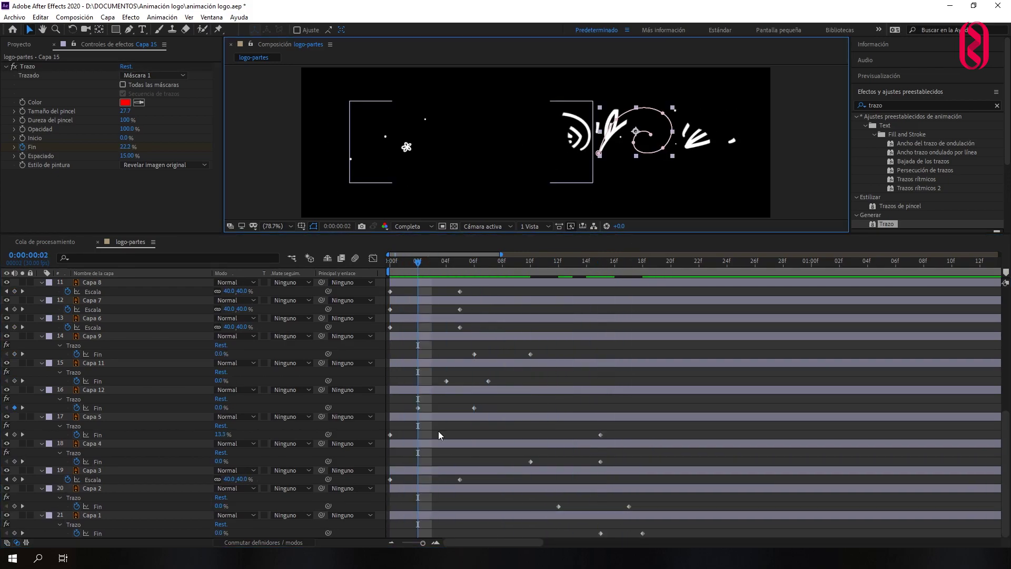
{"action": "scroll", "coordinate": [527, 369], "scroll_direction": "up", "scroll_amount": 5}
{"action": "left_click", "coordinate": [543, 435]}
{"action": "key", "text": "minus"}
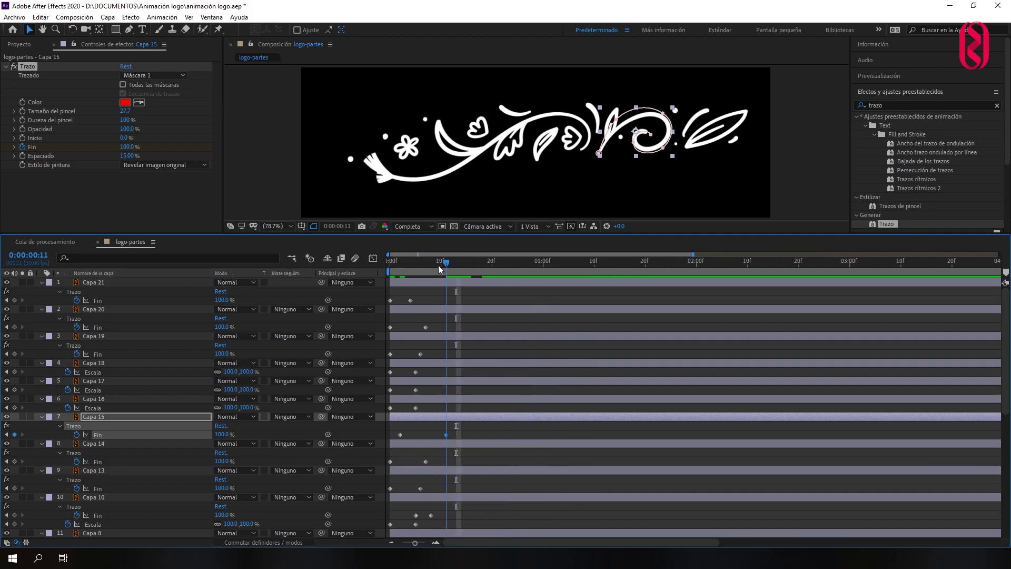
Delay the leaf reveals by shifting Capa 19, Capa 20 and Capa 21 Fin keyframes later.
{"action": "left_click", "coordinate": [627, 158]}
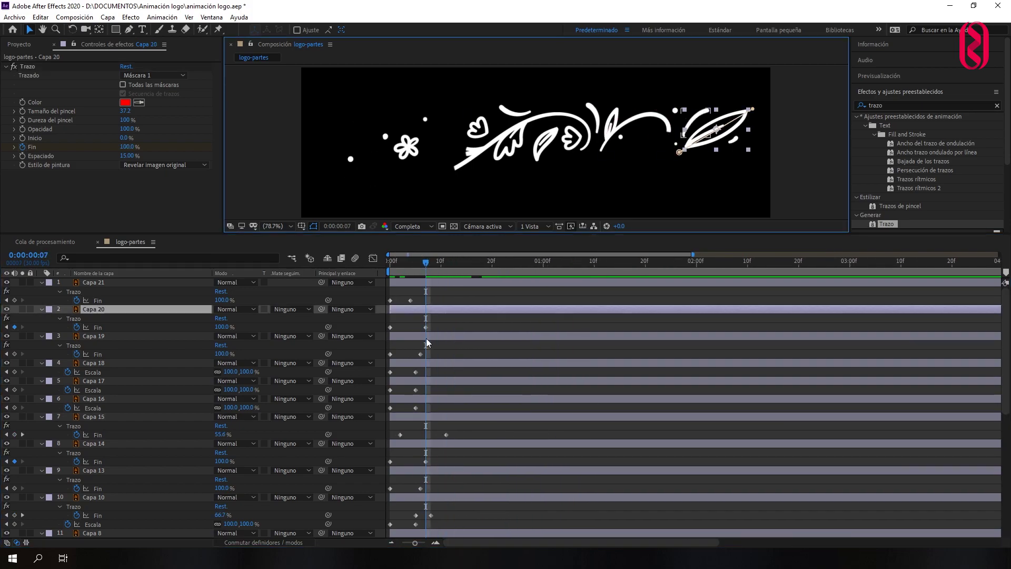
{"action": "left_click", "coordinate": [405, 261]}
{"action": "scroll", "coordinate": [599, 219], "scroll_direction": "up", "scroll_amount": 1}
{"action": "mouse_move", "coordinate": [427, 348]}
{"action": "left_mouse_down"}
{"action": "mouse_move", "coordinate": [391, 362]}
{"action": "mouse_move", "coordinate": [451, 354]}
{"action": "mouse_move", "coordinate": [393, 333]}
{"action": "mouse_move", "coordinate": [467, 326]}
{"action": "left_mouse_up"}
{"action": "left_click", "coordinate": [431, 260]}
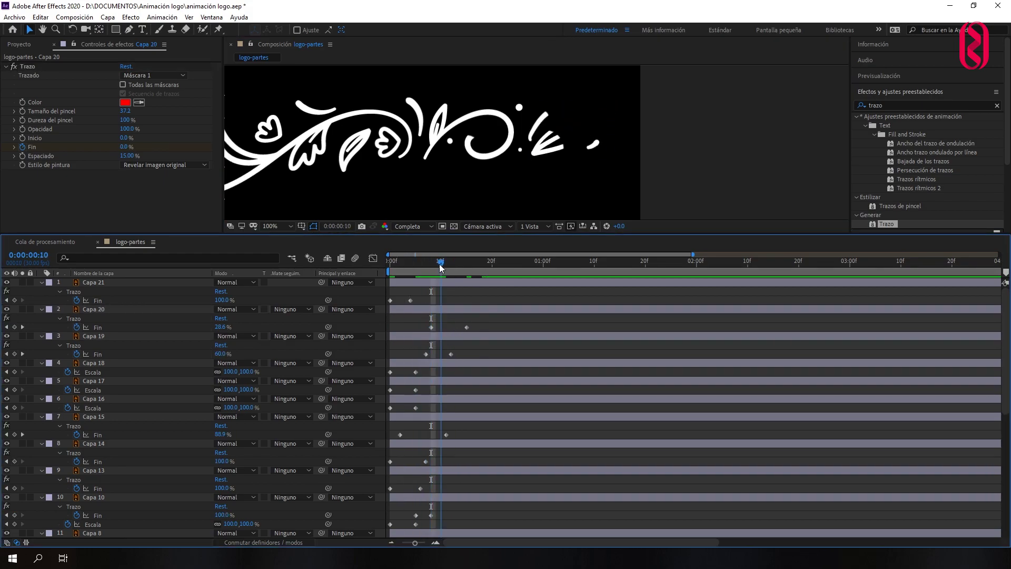
{"action": "left_click_drag", "start_coordinate": [430, 262], "coordinate": [462, 262]}
{"action": "left_click", "coordinate": [390, 299]}
{"action": "left_click_drag", "start_coordinate": [389, 298], "coordinate": [462, 298]}
Shift the Capa 16 and Capa 17 scale keyframes later and check timing at frame 16.
{"action": "left_click_drag", "start_coordinate": [485, 267], "coordinate": [408, 273]}
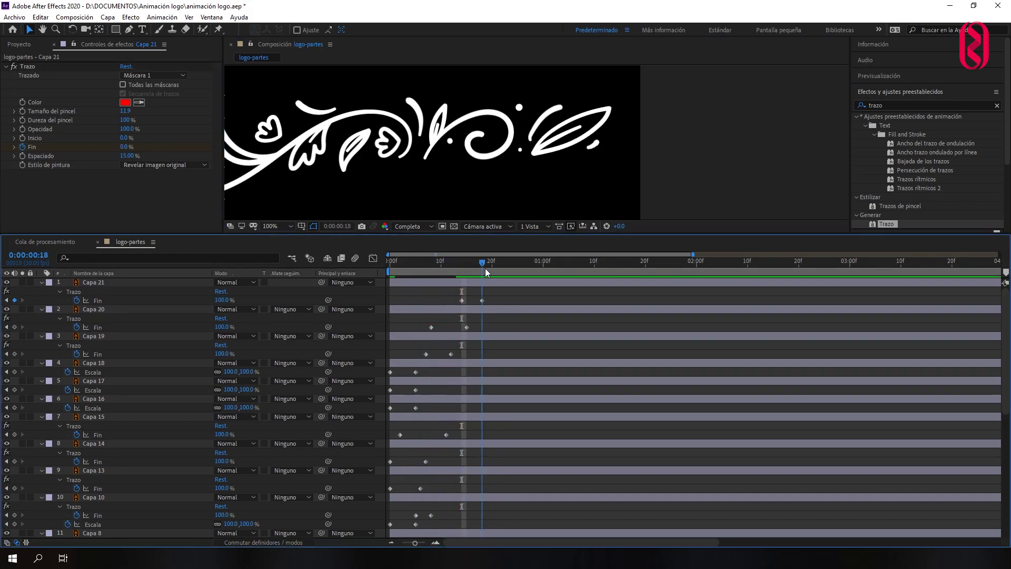
{"action": "key", "text": "shift+slash"}
{"action": "mouse_move", "coordinate": [390, 408]}
{"action": "left_mouse_down"}
{"action": "mouse_move", "coordinate": [447, 390]}
{"action": "mouse_move", "coordinate": [401, 390]}
{"action": "left_mouse_up"}
{"action": "left_click", "coordinate": [472, 270]}
{"action": "left_click_drag", "start_coordinate": [471, 269], "coordinate": [426, 264]}
Delay the Capa 7 flower's Escala keyframes and review the draw-on through frame 23.
{"action": "left_click", "coordinate": [407, 147]}
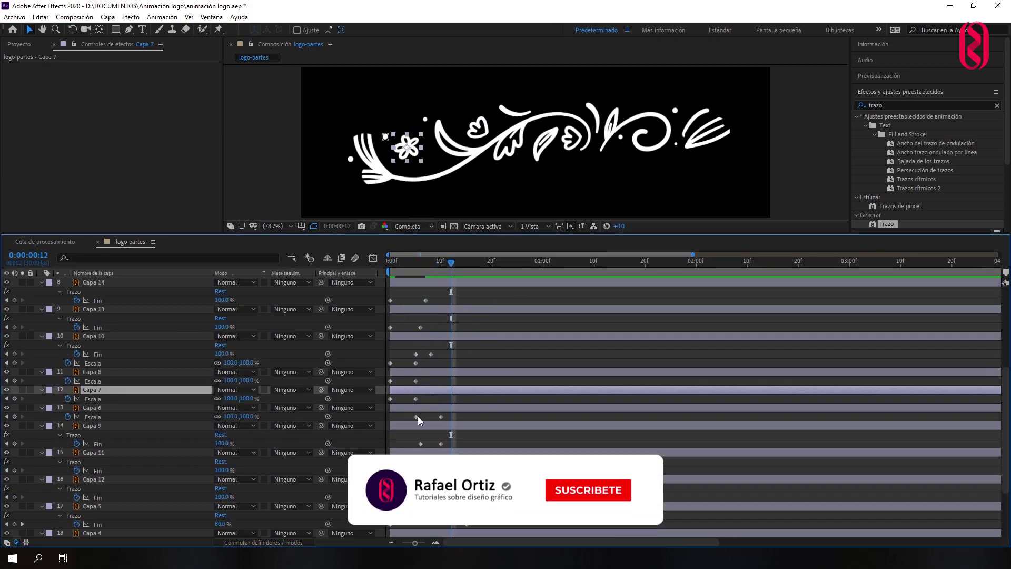
{"action": "left_click_drag", "start_coordinate": [416, 399], "coordinate": [482, 399]}
{"action": "left_click", "coordinate": [411, 262]}
{"action": "left_click", "coordinate": [351, 159]}
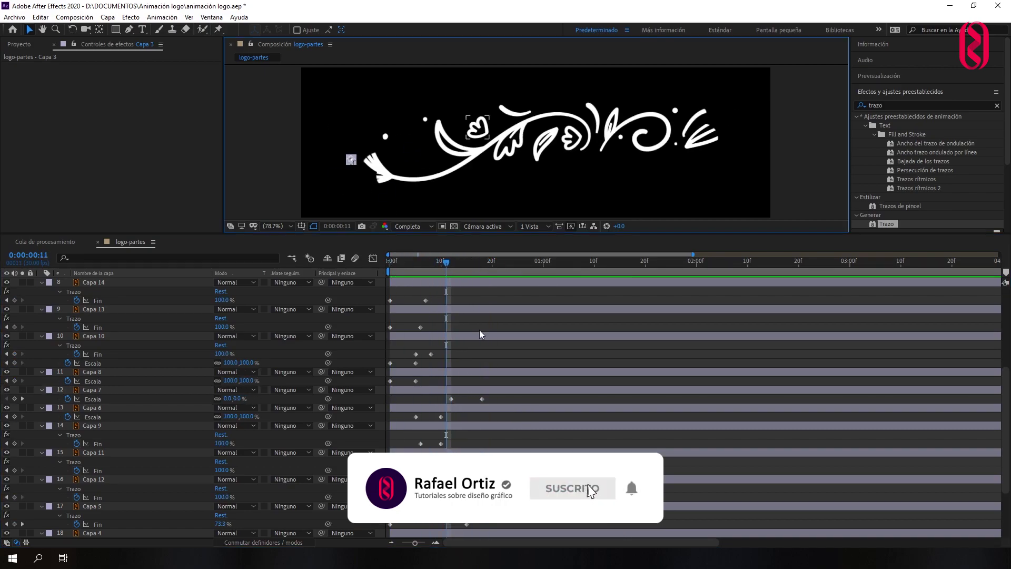
{"action": "scroll", "coordinate": [428, 369], "scroll_direction": "down", "scroll_amount": 3}
{"action": "left_click", "coordinate": [426, 261]}
{"action": "left_click_drag", "start_coordinate": [426, 261], "coordinate": [507, 261]}
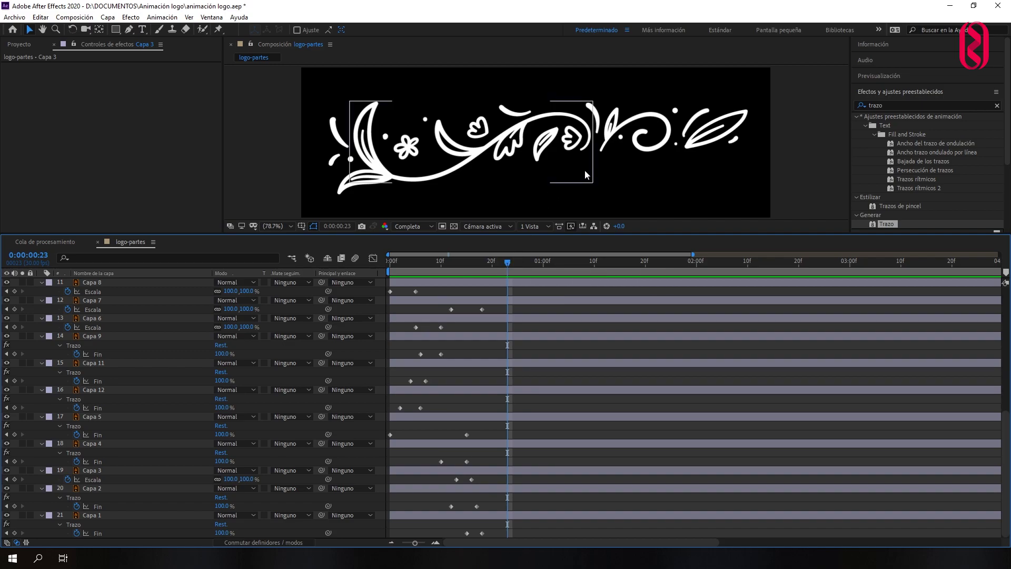
Box-select the left stem pieces and precompose them as 'tallo izquierdo', then preview.
{"action": "scroll", "coordinate": [498, 179], "scroll_direction": "down", "scroll_amount": 2}
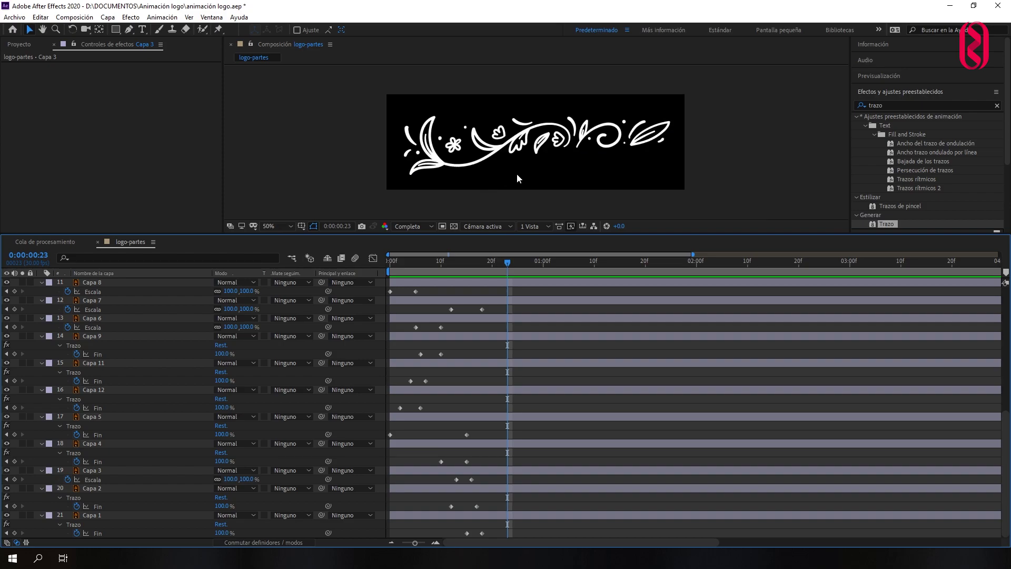
{"action": "left_click_drag", "start_coordinate": [373, 92], "coordinate": [575, 167]}
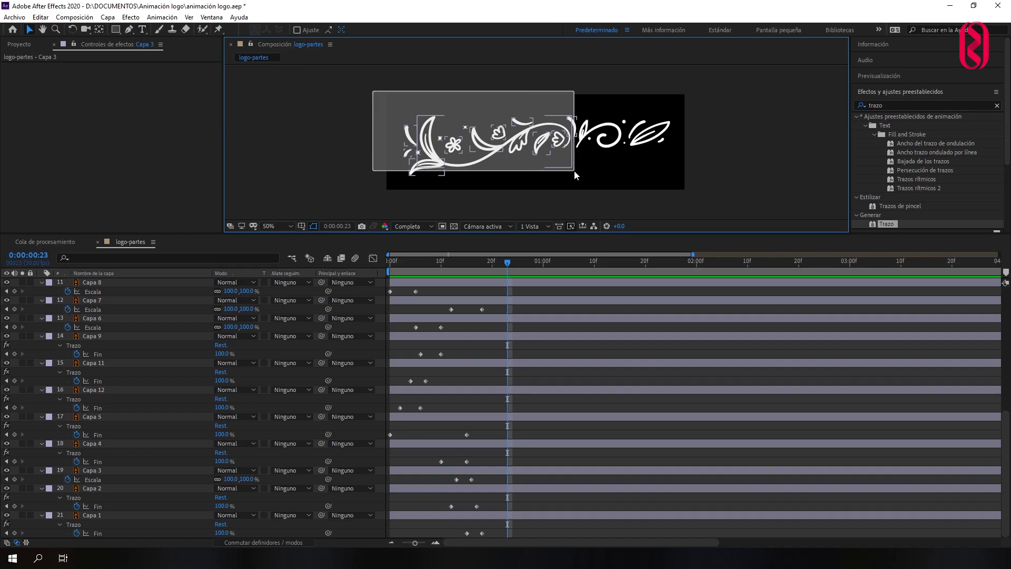
{"action": "left_click_drag", "start_coordinate": [575, 175], "coordinate": [569, 175]}
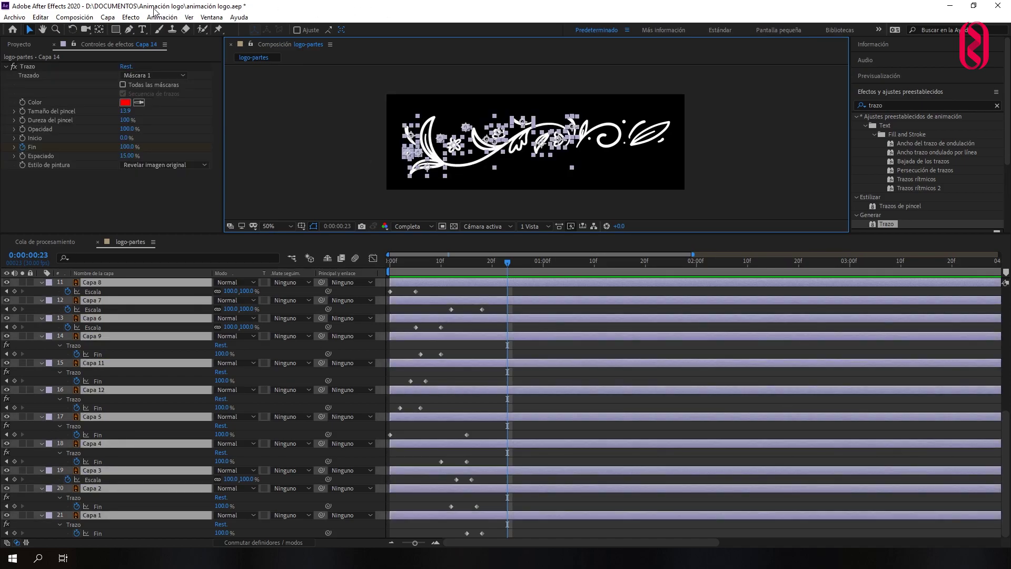
{"action": "left_click", "coordinate": [108, 17]}
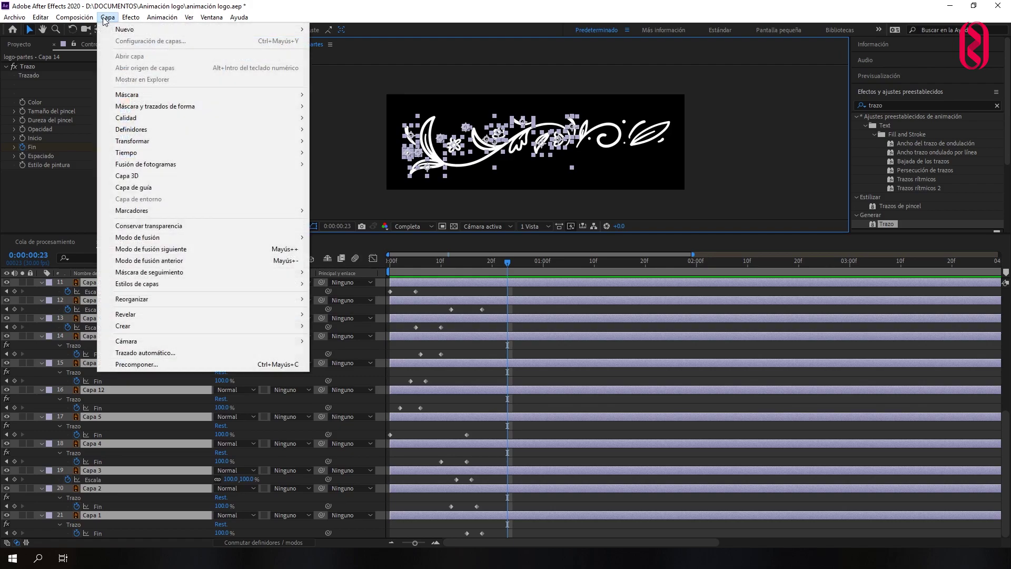
{"action": "left_click", "coordinate": [137, 364]}
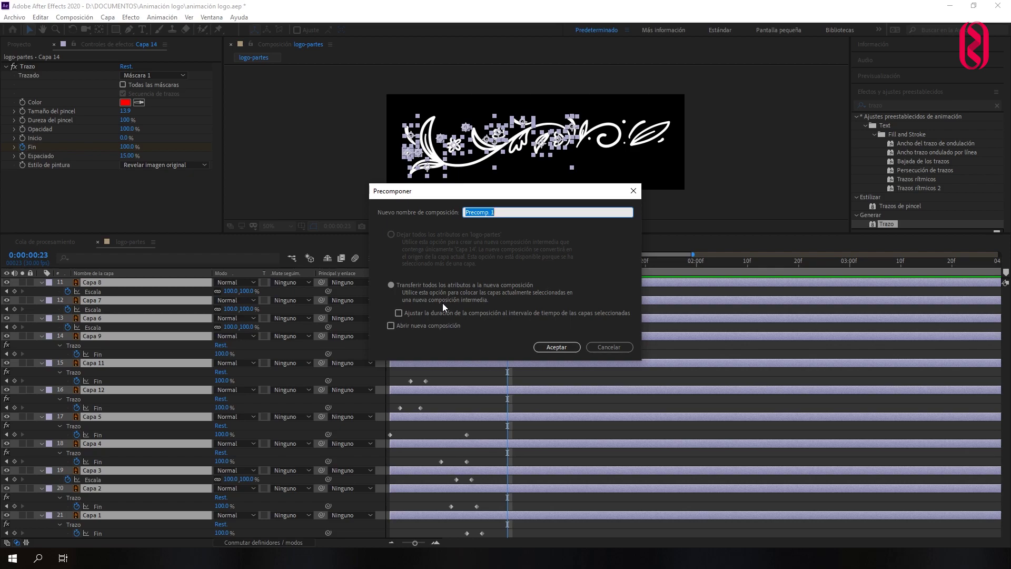
{"action": "type", "text": "tallo izquierdo"}
{"action": "left_click", "coordinate": [556, 347]}
{"action": "key", "text": "space"}
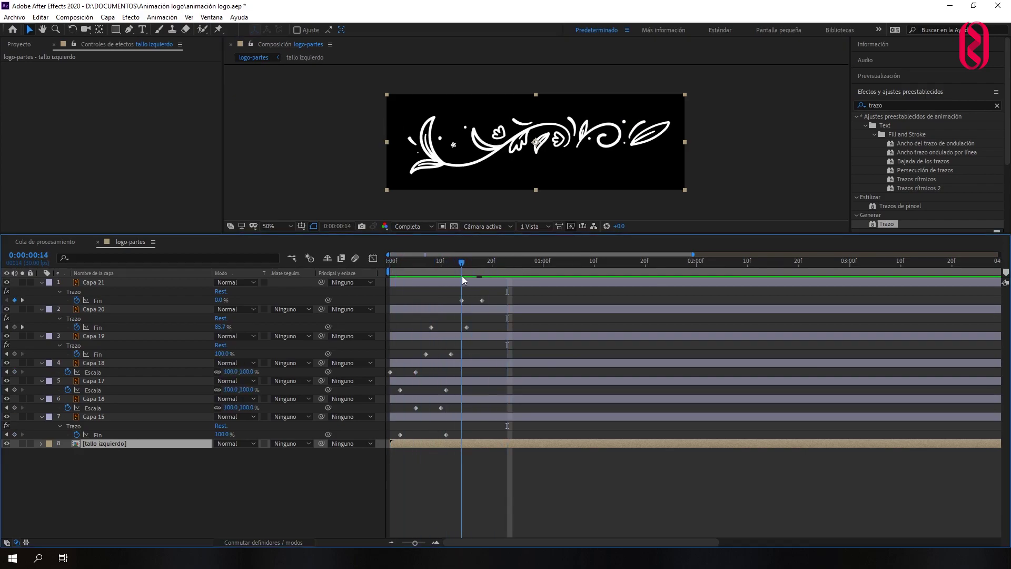
Move the tallo izquierdo anchor point to the right with the Pan Behind tool.
{"action": "left_click_drag", "start_coordinate": [508, 263], "coordinate": [487, 264]}
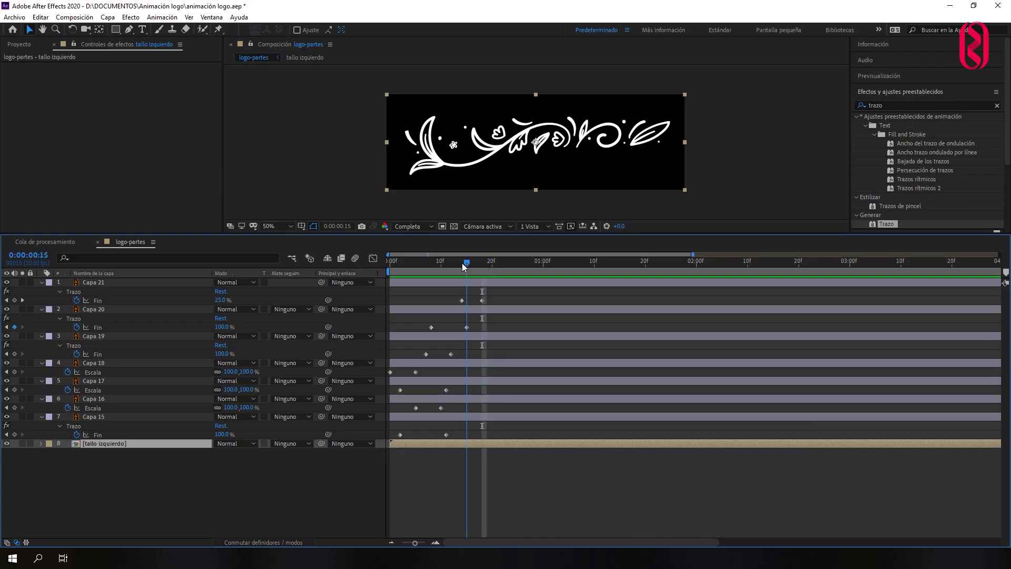
{"action": "left_click_drag", "start_coordinate": [487, 266], "coordinate": [456, 263]}
{"action": "key", "text": "period"}
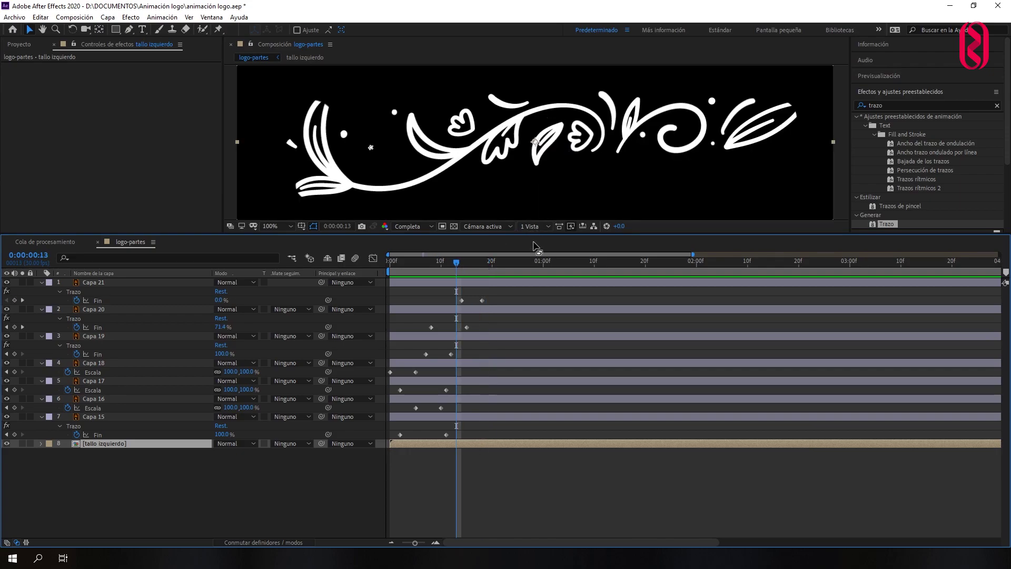
{"action": "left_click_drag", "start_coordinate": [535, 234], "coordinate": [546, 305]}
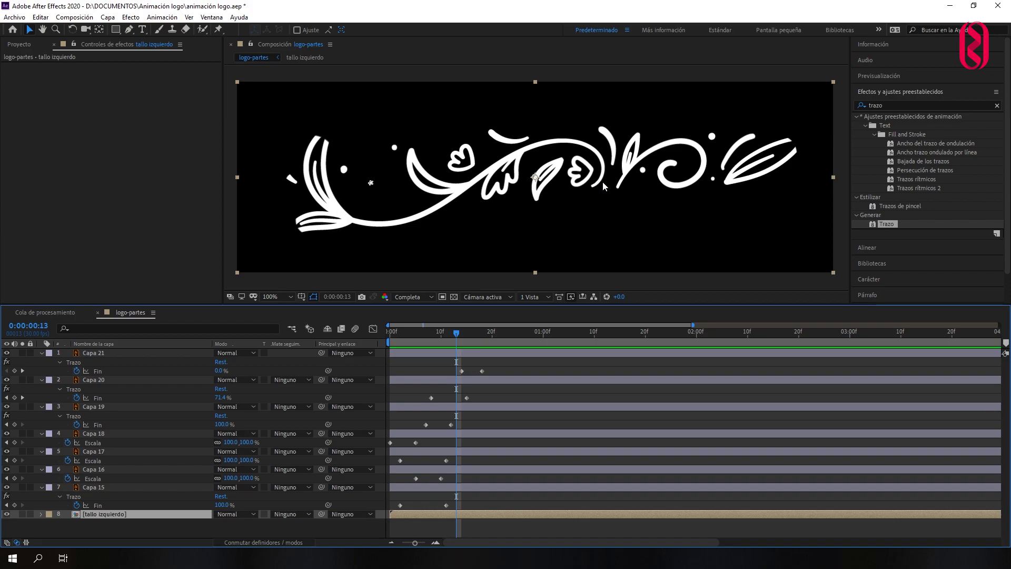
{"action": "left_click", "coordinate": [102, 32]}
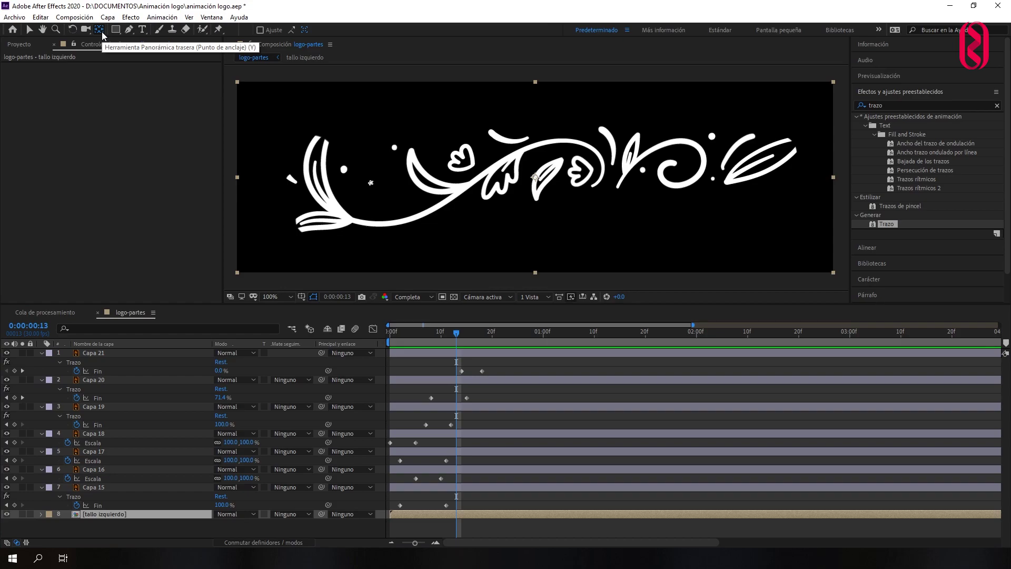
{"action": "left_click", "coordinate": [542, 185]}
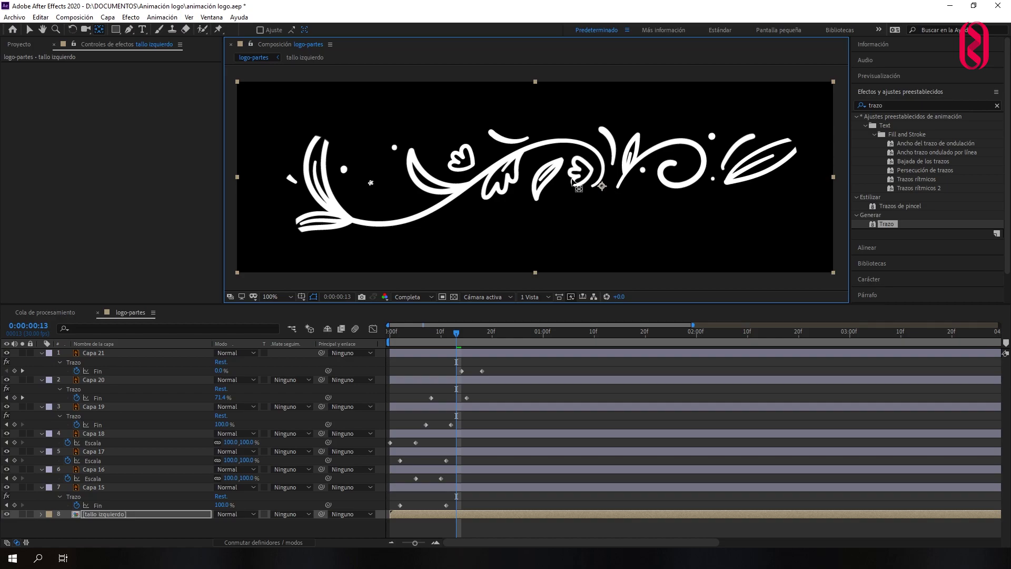
{"action": "left_click_drag", "start_coordinate": [456, 334], "coordinate": [395, 337]}
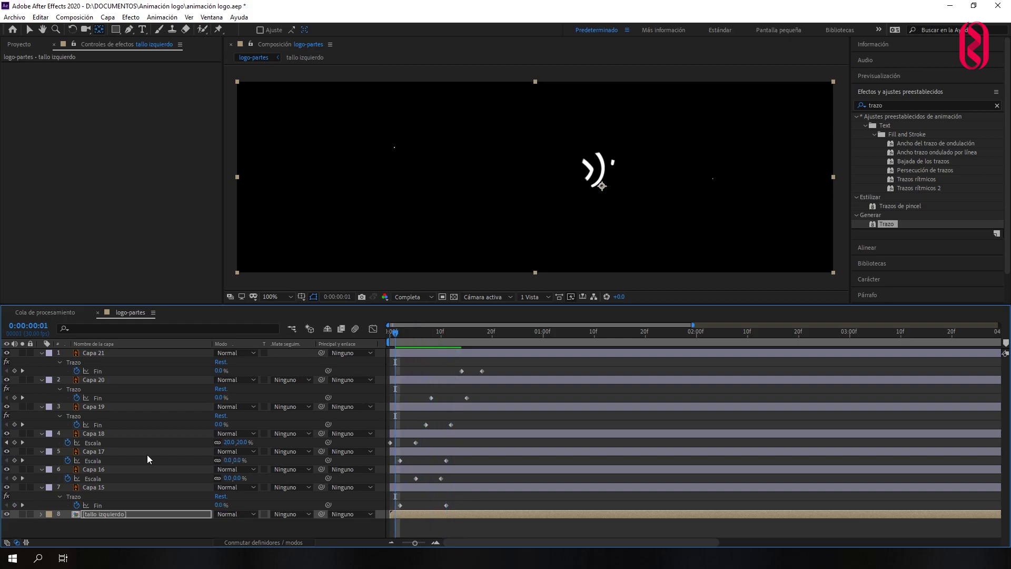
Enable Rotation keyframes on tallo izquierdo with 0° at the start and frame 19.
{"action": "key", "text": "r"}
{"action": "left_click", "coordinate": [68, 524]}
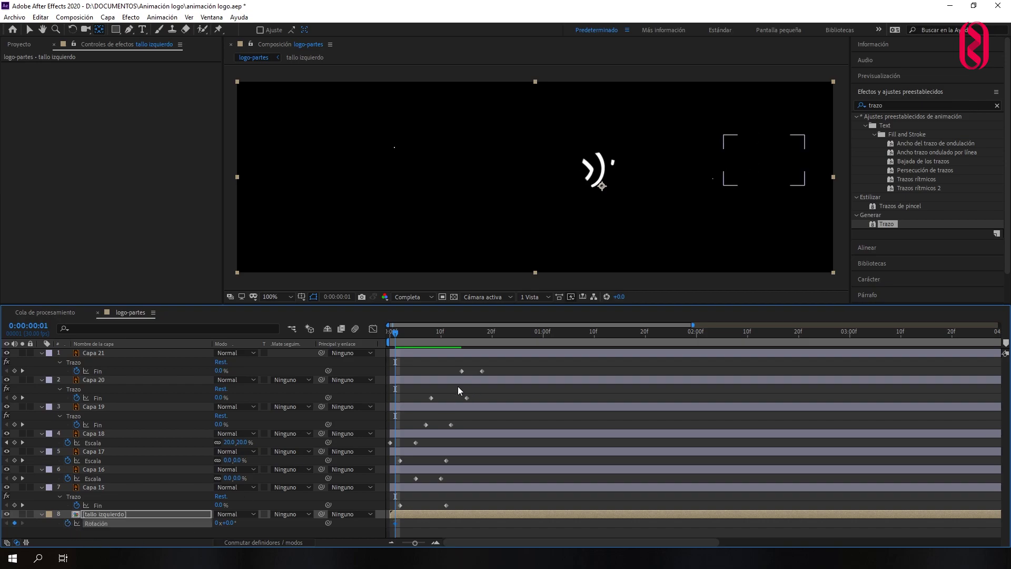
{"action": "left_click_drag", "start_coordinate": [396, 336], "coordinate": [488, 345]}
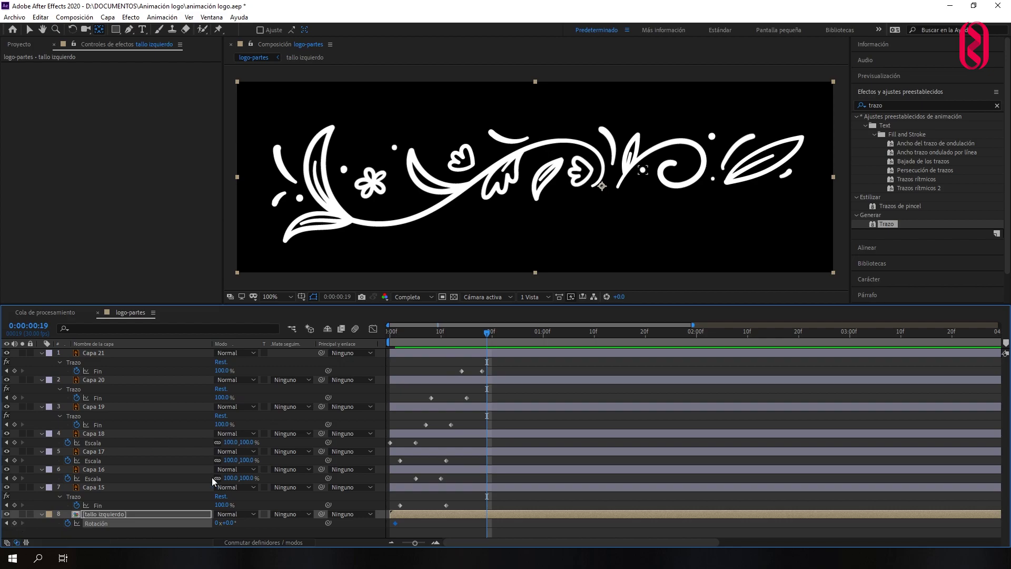
{"action": "left_click", "coordinate": [151, 536]}
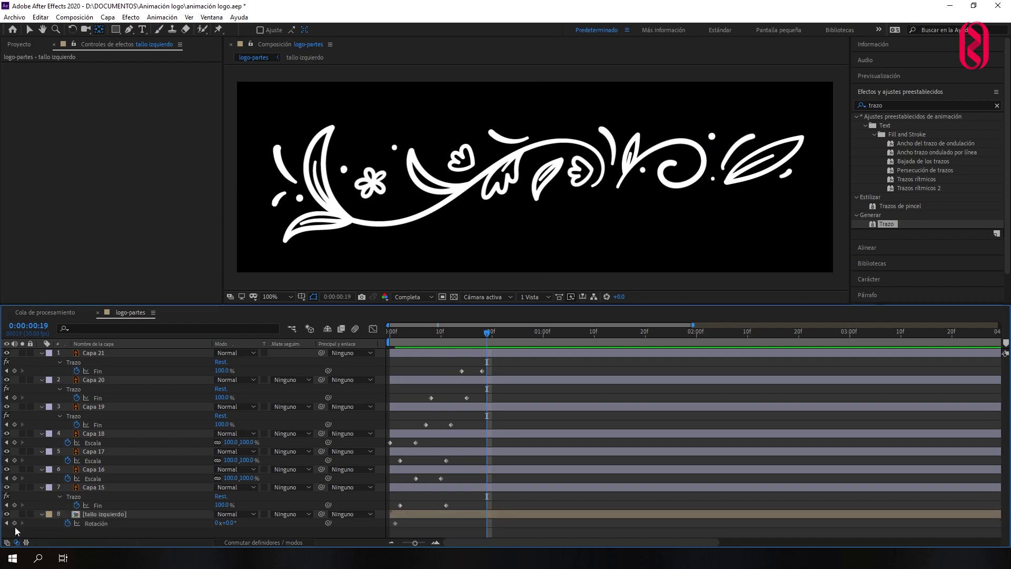
{"action": "left_click", "coordinate": [105, 514]}
{"action": "left_click", "coordinate": [443, 341]}
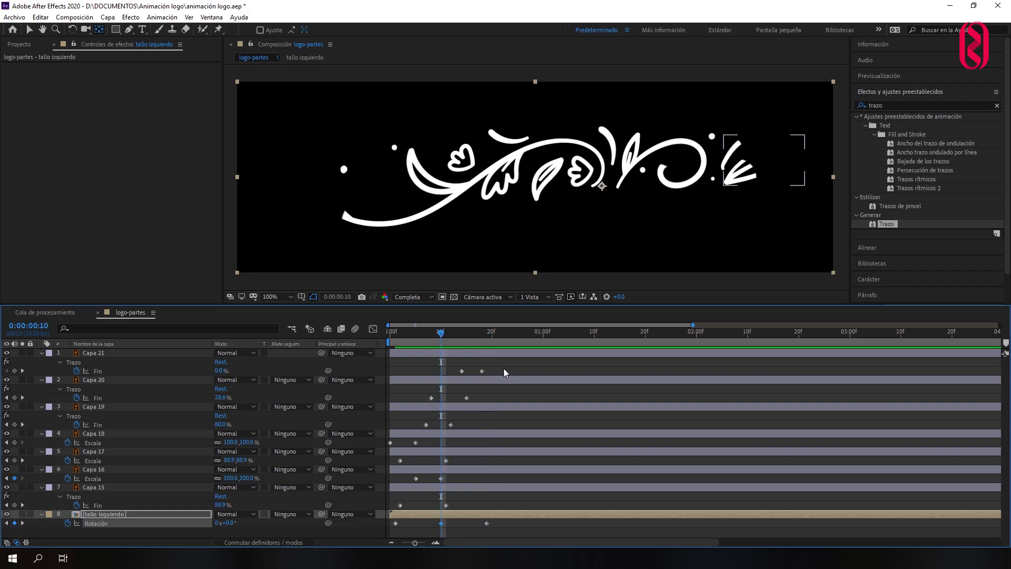
{"action": "key", "text": "Home"}
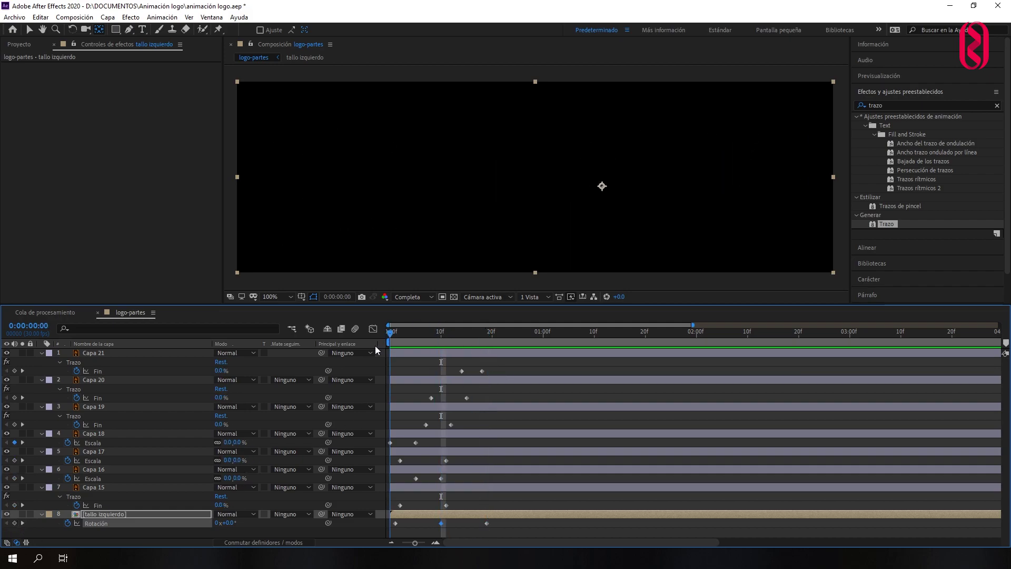
Set tallo izquierdo's rotation to -6° at frame 10 and check the drawn ornament.
{"action": "left_click_drag", "start_coordinate": [390, 347], "coordinate": [441, 346]}
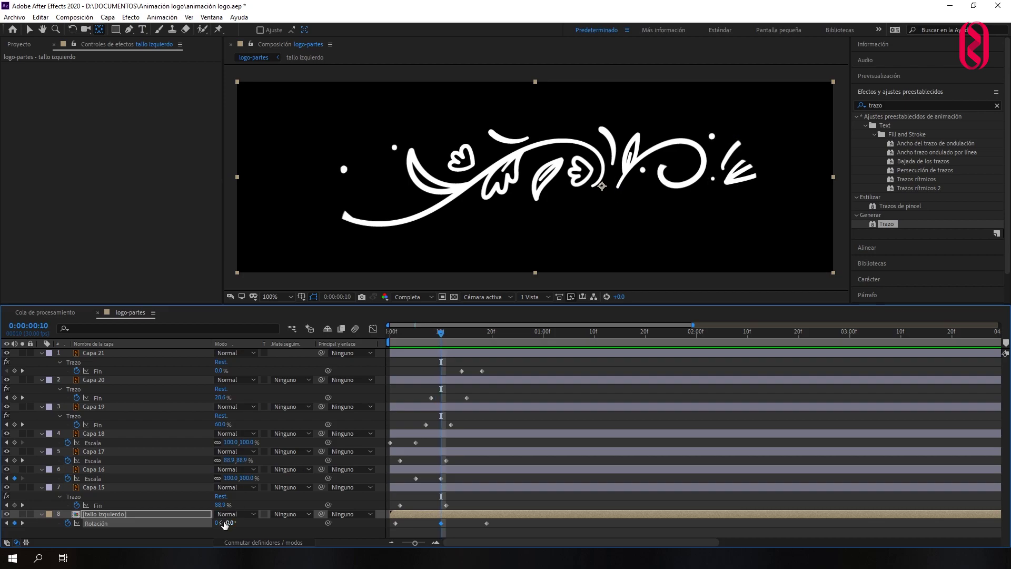
{"action": "left_click_drag", "start_coordinate": [231, 525], "coordinate": [227, 525]}
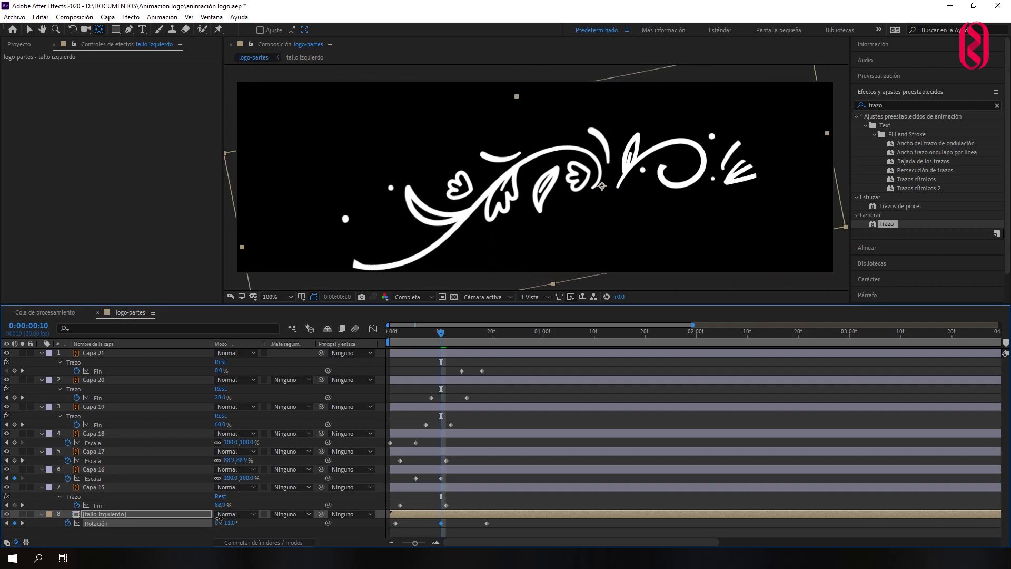
{"action": "mouse_move", "coordinate": [441, 337]}
{"action": "left_mouse_down"}
{"action": "mouse_move", "coordinate": [494, 355]}
{"action": "mouse_move", "coordinate": [441, 347]}
{"action": "left_mouse_up"}
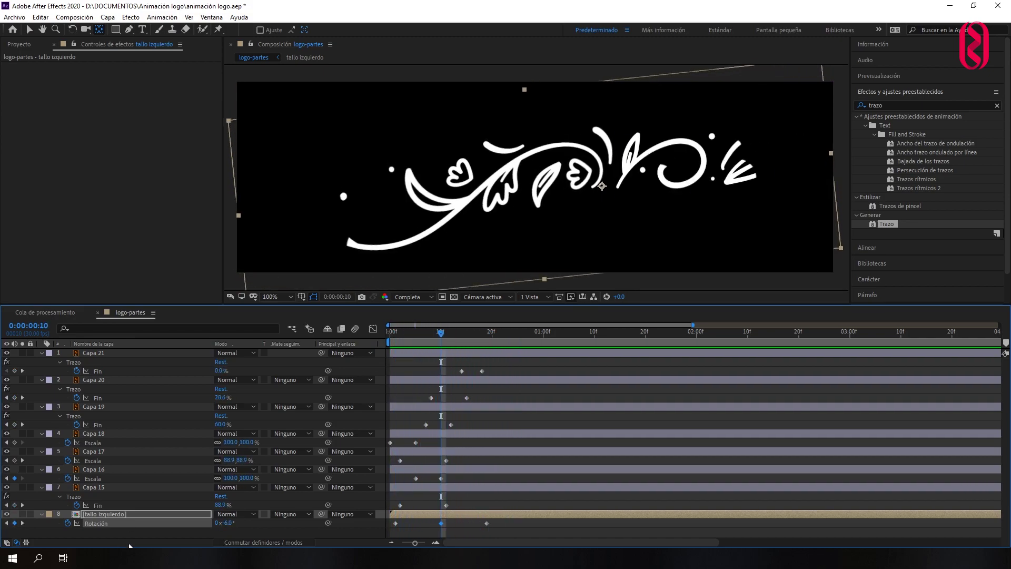
{"action": "left_click_drag", "start_coordinate": [227, 522], "coordinate": [229, 523]}
{"action": "left_click", "coordinate": [227, 523]}
{"action": "type", "text": "-6"}
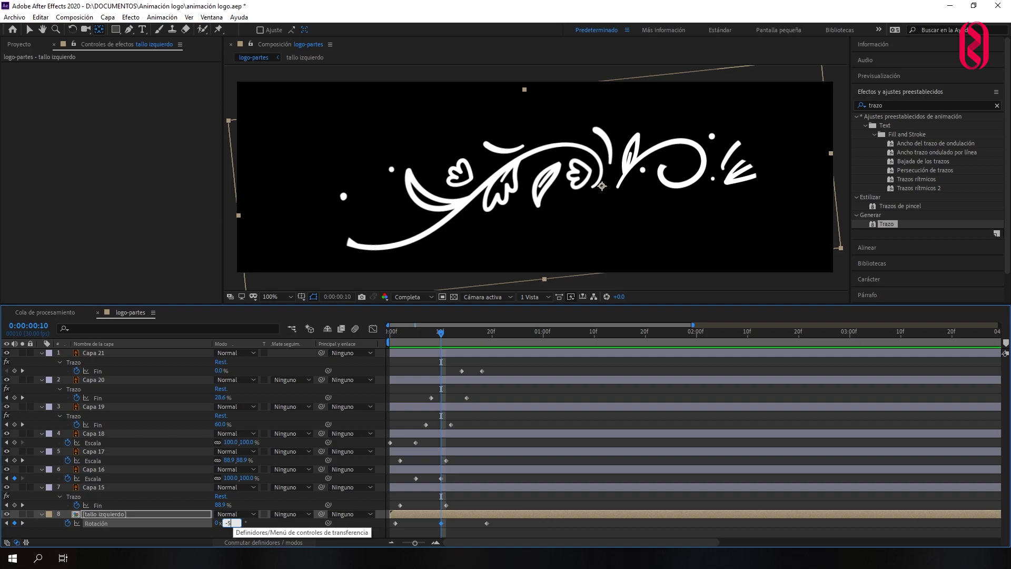
{"action": "key", "text": "Return"}
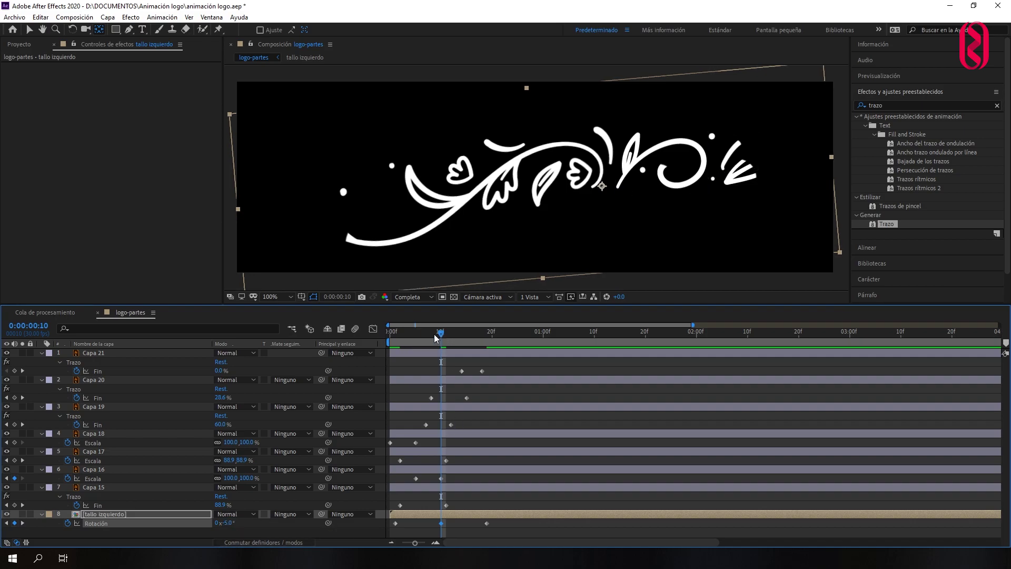
{"action": "mouse_move", "coordinate": [441, 332]}
{"action": "left_mouse_down"}
{"action": "mouse_move", "coordinate": [484, 335]}
{"action": "mouse_move", "coordinate": [389, 341]}
{"action": "left_mouse_up"}
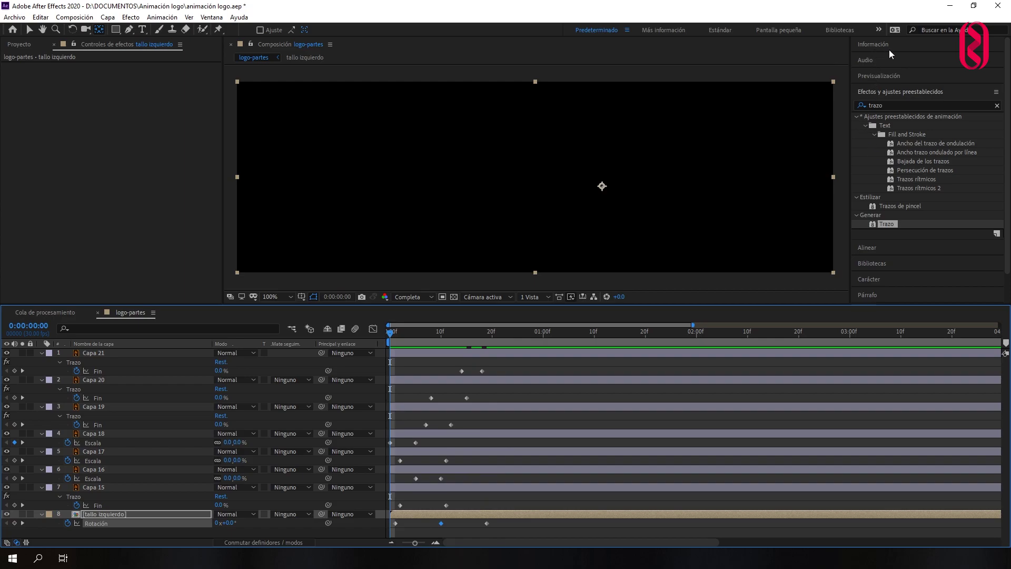
Play the ornament animation from the Preview panel, then marquee-select all its layers.
{"action": "left_click", "coordinate": [880, 76]}
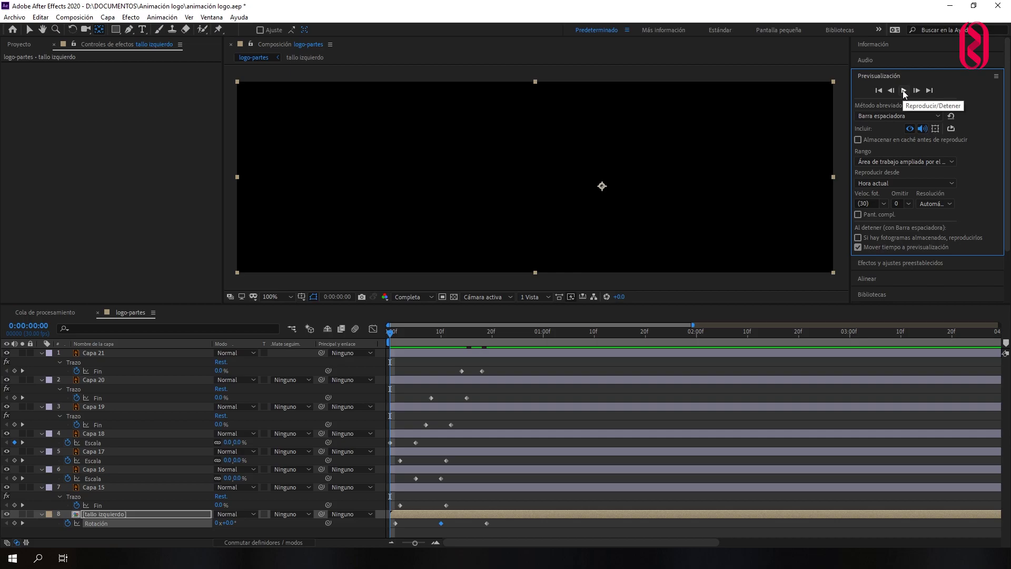
{"action": "left_click", "coordinate": [905, 91]}
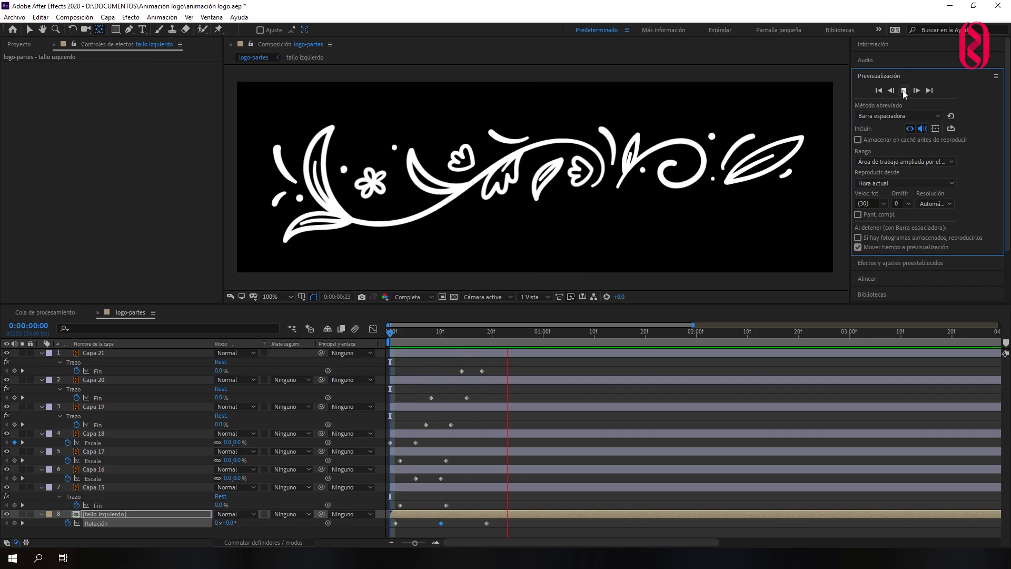
{"action": "scroll", "coordinate": [535, 179], "scroll_direction": "down", "scroll_amount": 2}
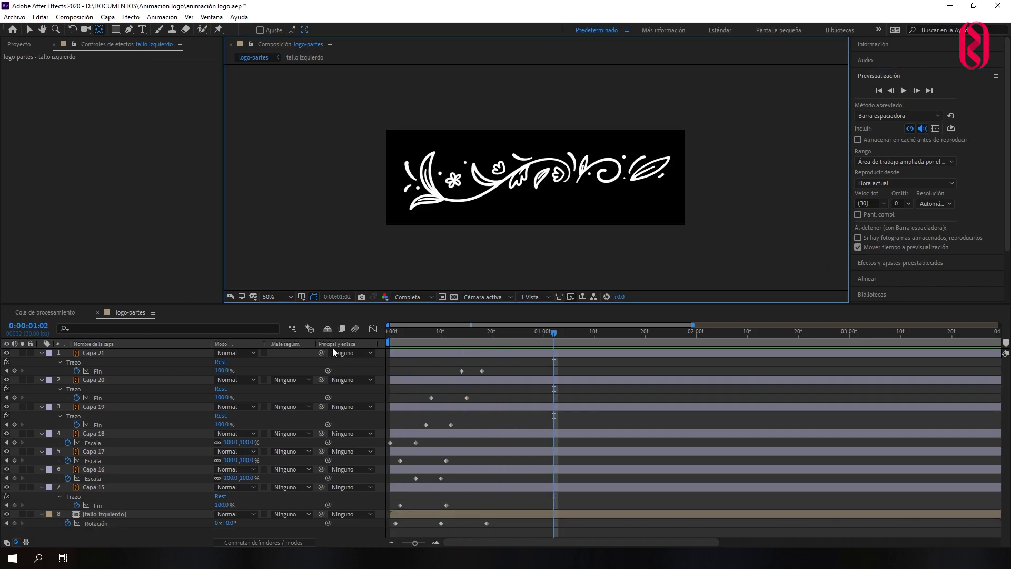
{"action": "left_click_drag", "start_coordinate": [757, 262], "coordinate": [477, 88]}
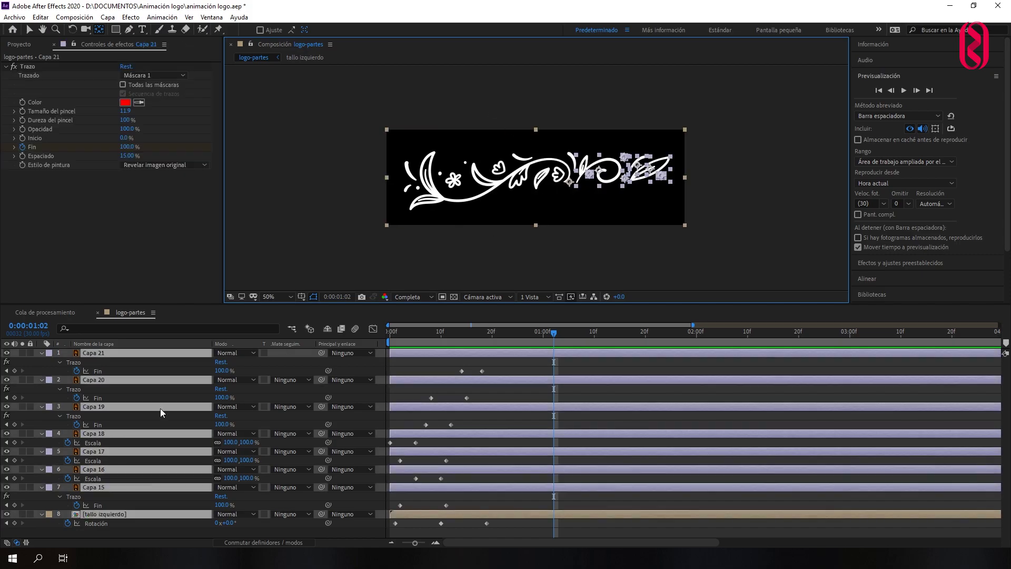
Nest every layer except tallo izquierdo into a new precomp named 'tallo derecha'.
{"action": "left_click", "coordinate": [139, 516], "text": "ctrl"}
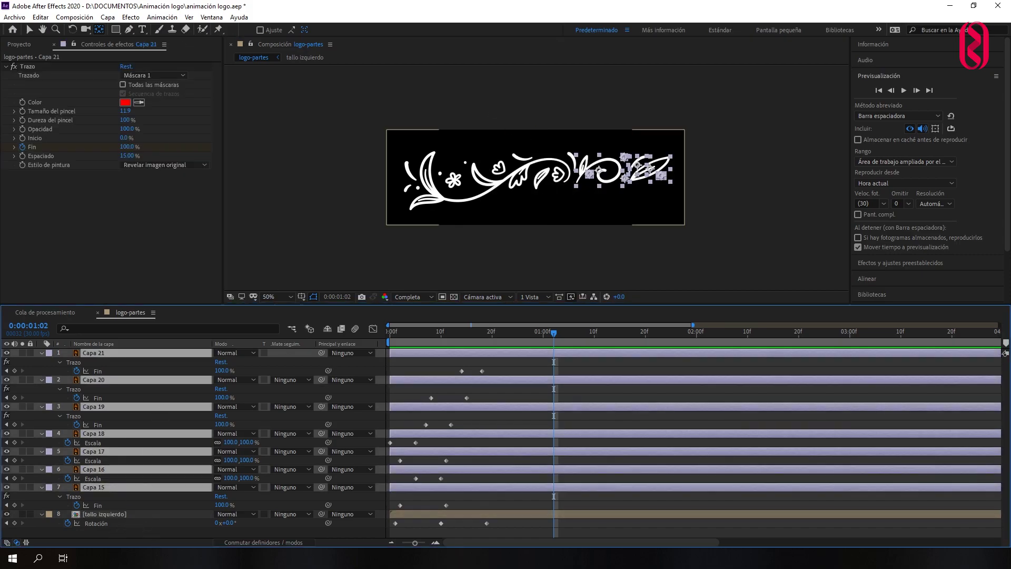
{"action": "left_click", "coordinate": [107, 16]}
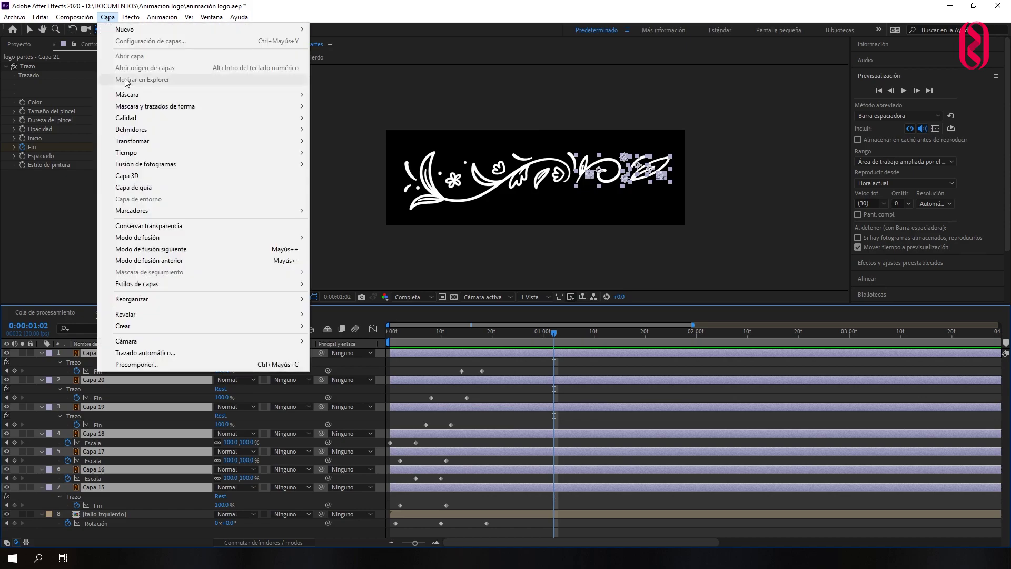
{"action": "left_click", "coordinate": [137, 364]}
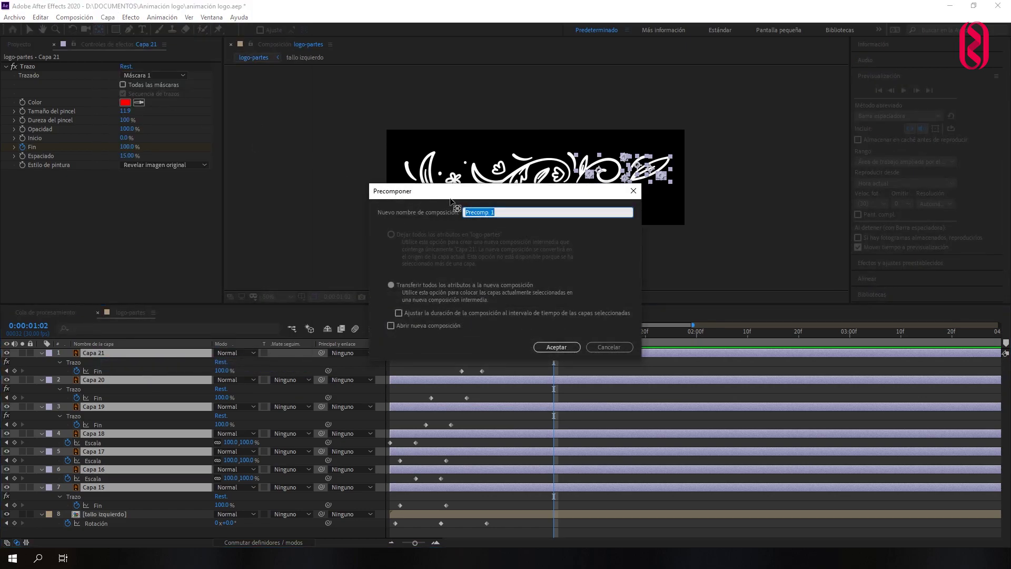
{"action": "type", "text": "tallo derecha"}
{"action": "left_click", "coordinate": [557, 347]}
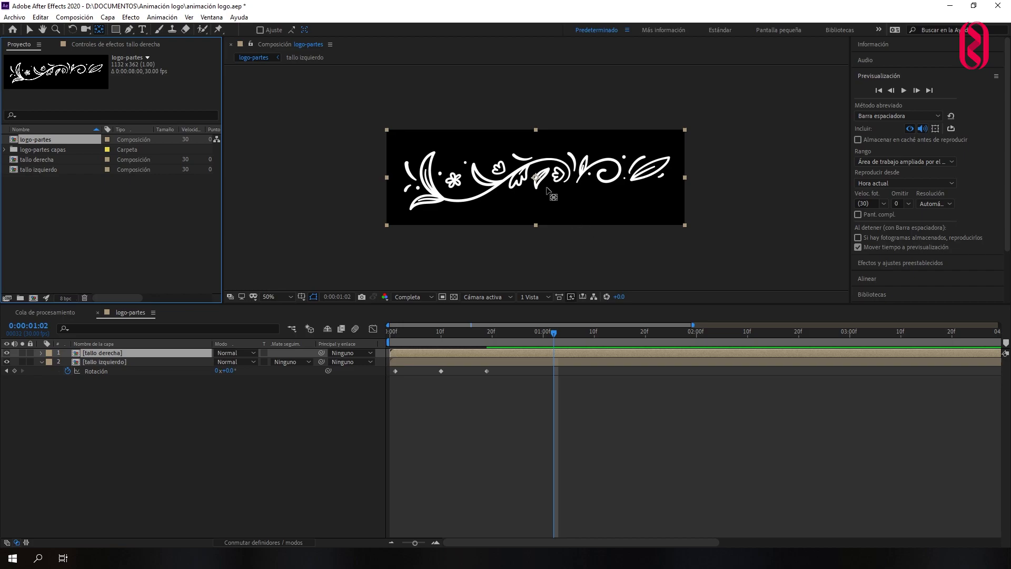
{"action": "left_click", "coordinate": [539, 181]}
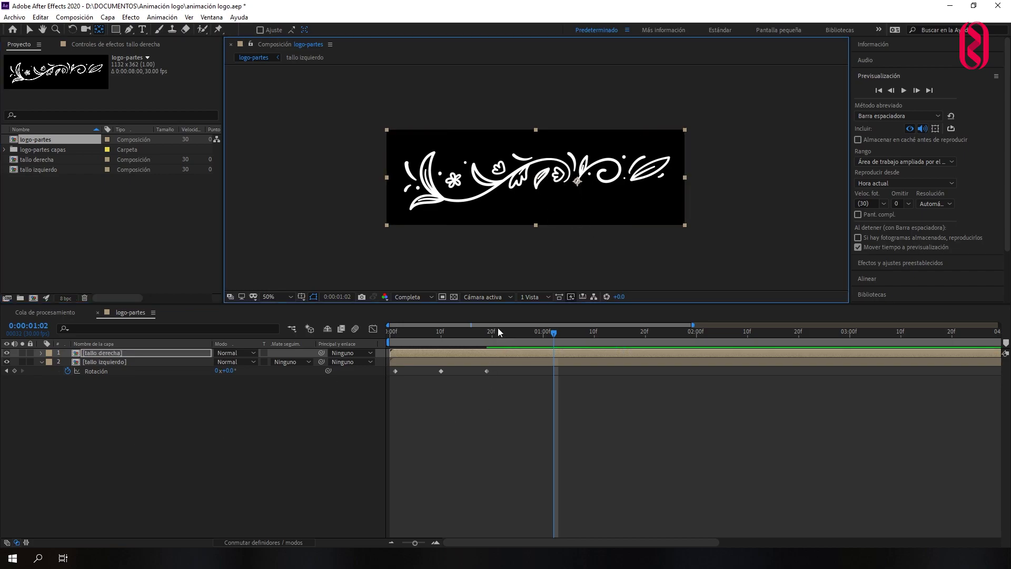
Keyframe tallo derecha's rotation, tilting it about 2° opposite the left stem at frame 10.
{"action": "left_click_drag", "start_coordinate": [498, 336], "coordinate": [412, 346]}
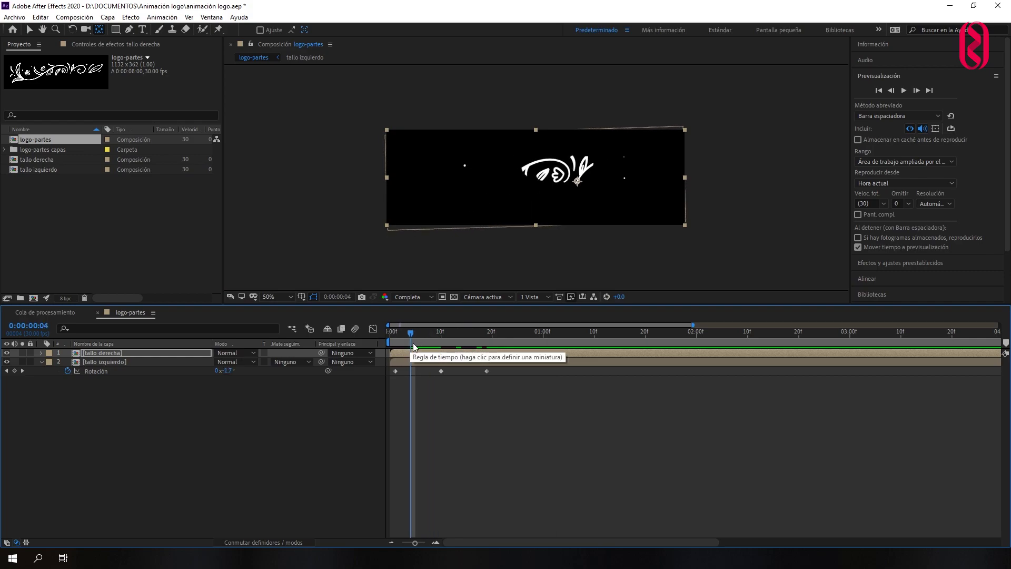
{"action": "key", "text": "r"}
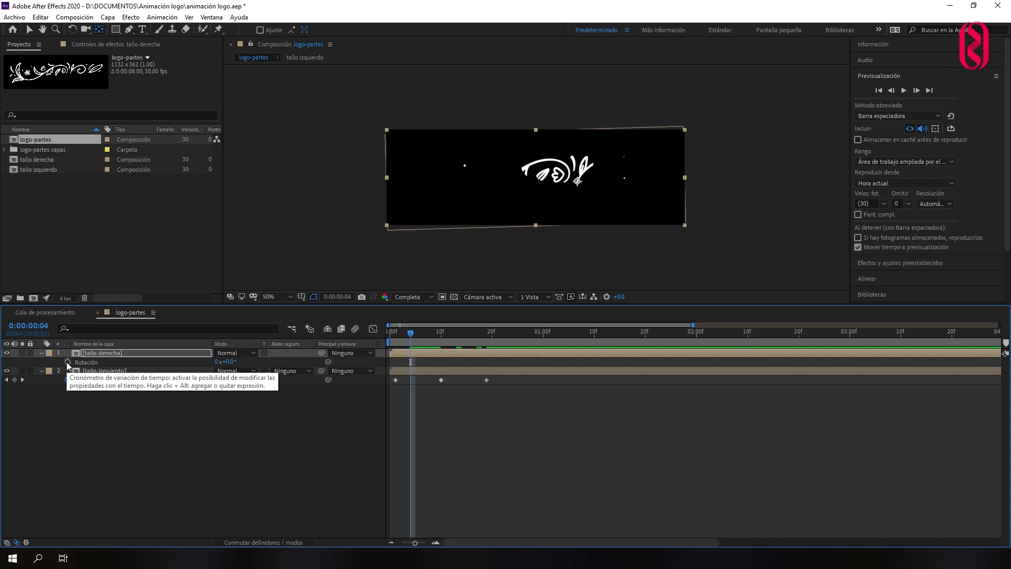
{"action": "left_click", "coordinate": [68, 362]}
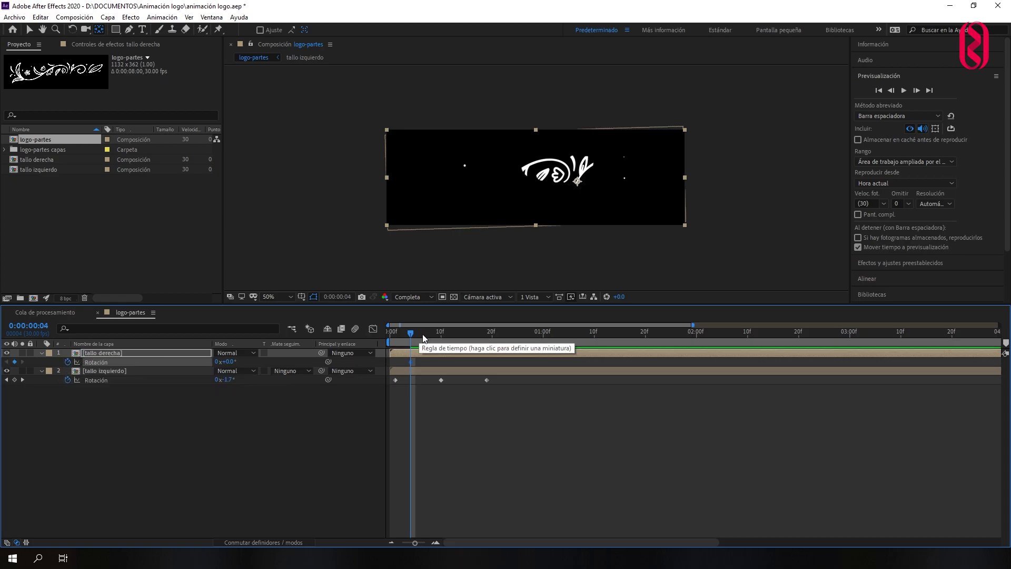
{"action": "left_click_drag", "start_coordinate": [413, 335], "coordinate": [441, 337]}
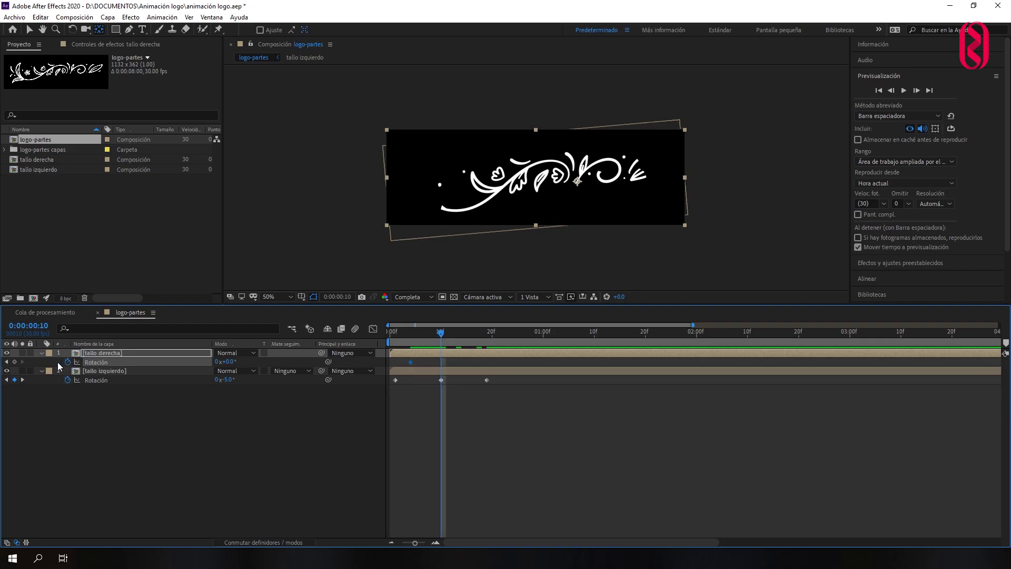
{"action": "left_click", "coordinate": [14, 362]}
{"action": "left_click_drag", "start_coordinate": [442, 337], "coordinate": [485, 340]}
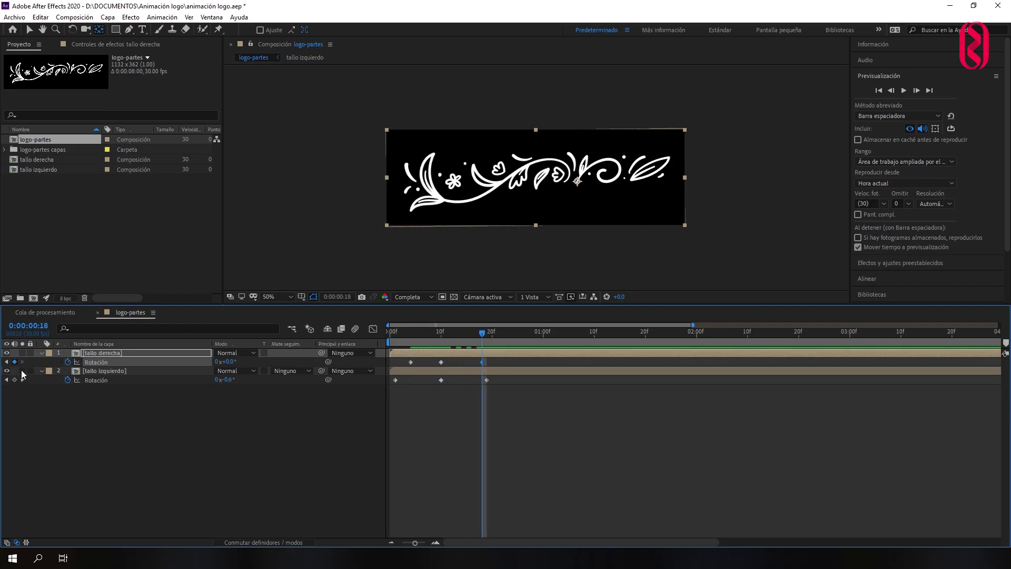
{"action": "left_click_drag", "start_coordinate": [484, 335], "coordinate": [442, 335]}
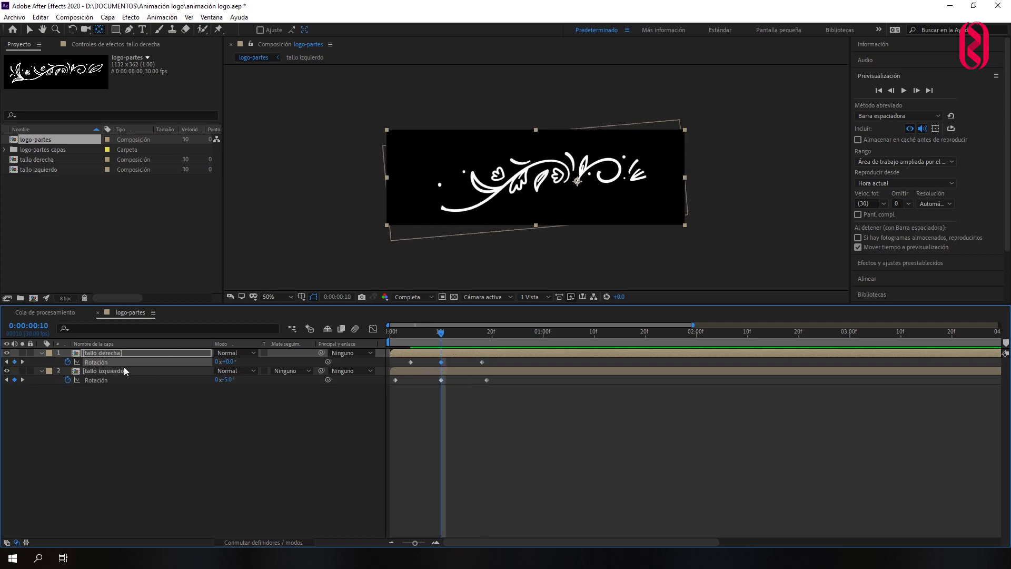
{"action": "left_click_drag", "start_coordinate": [231, 361], "coordinate": [228, 362]}
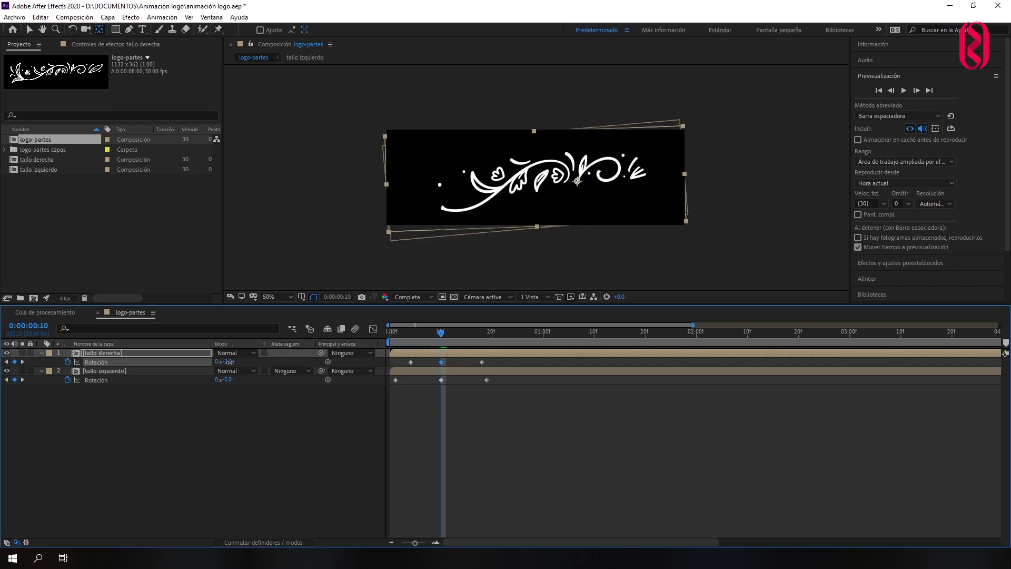
{"action": "key", "text": "space"}
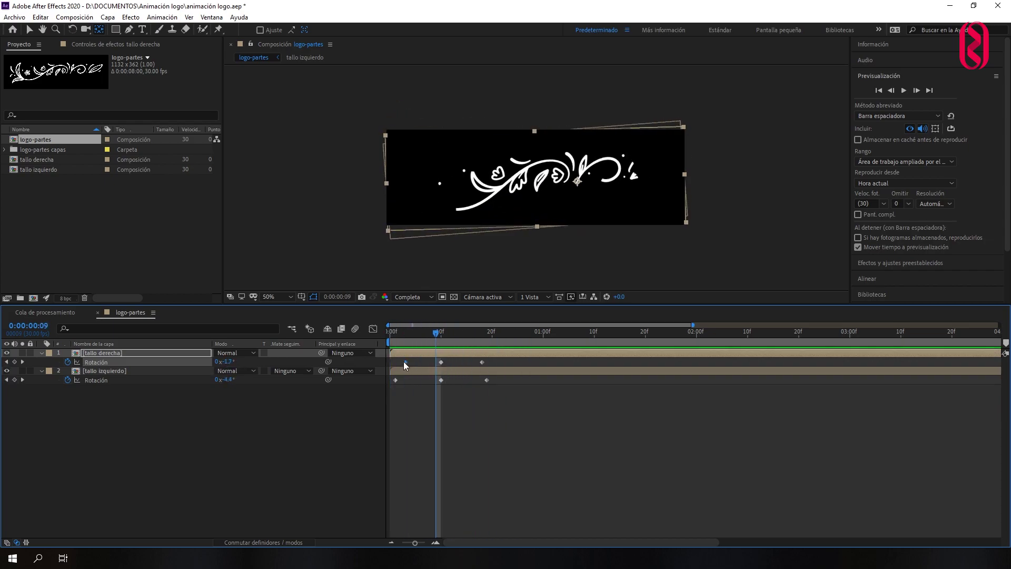
Move the first rotation keyframe earlier, preview the stem sway, and save the project.
{"action": "left_click_drag", "start_coordinate": [405, 362], "coordinate": [401, 362]}
{"action": "left_click", "coordinate": [22, 361]}
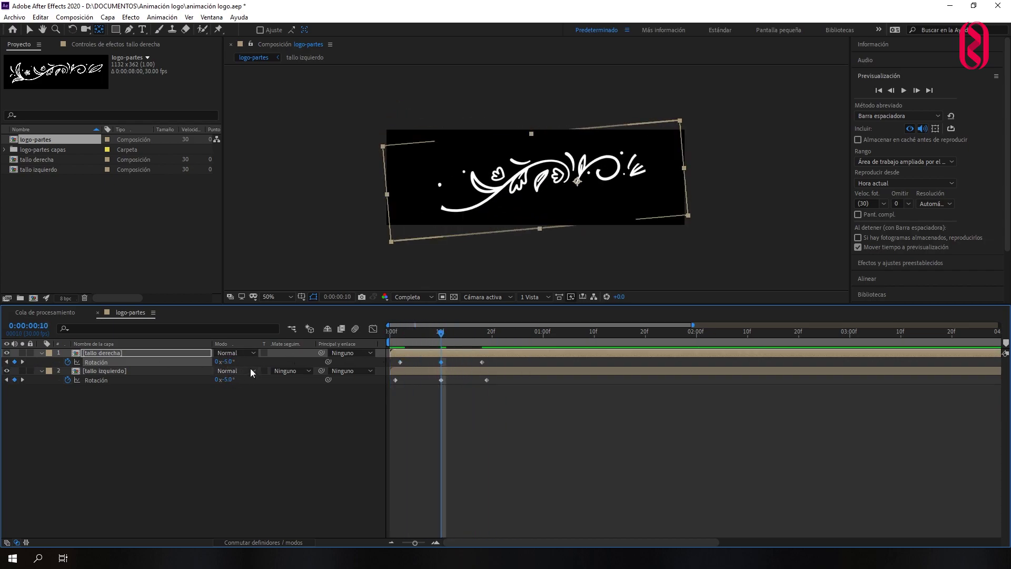
{"action": "left_click", "coordinate": [878, 90]}
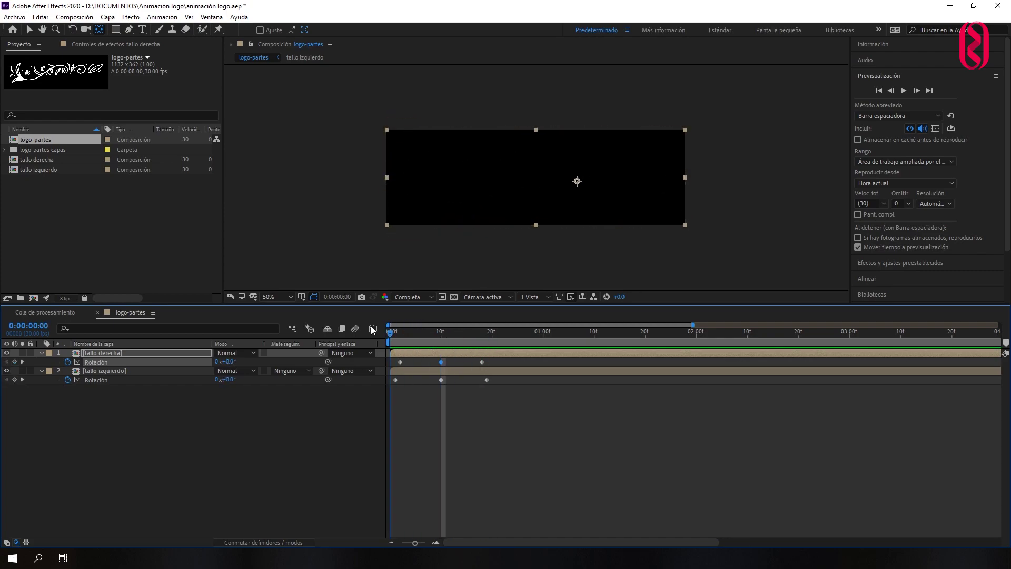
{"action": "left_click", "coordinate": [906, 93]}
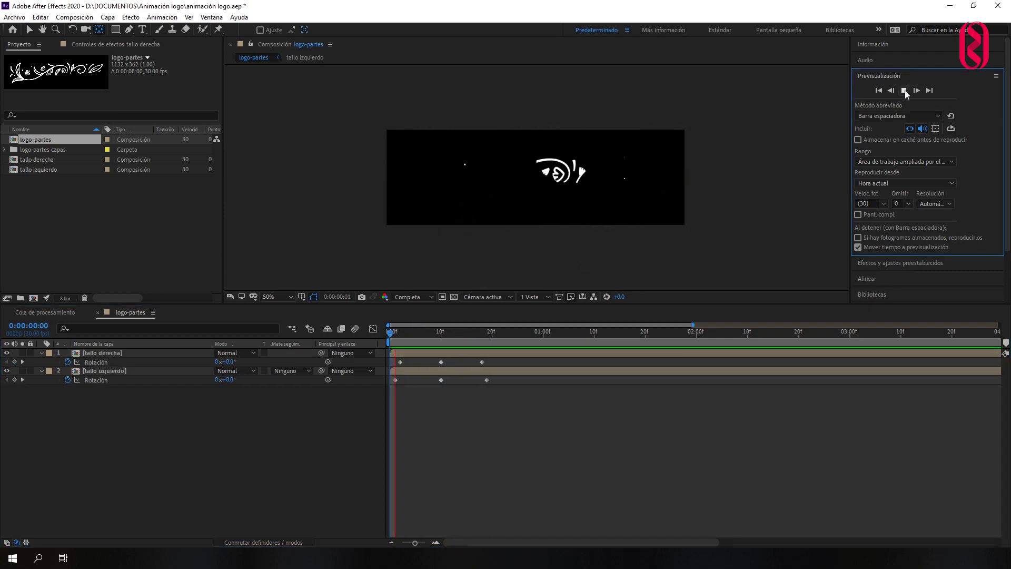
{"action": "left_click", "coordinate": [383, 353]}
{"action": "key", "text": "space"}
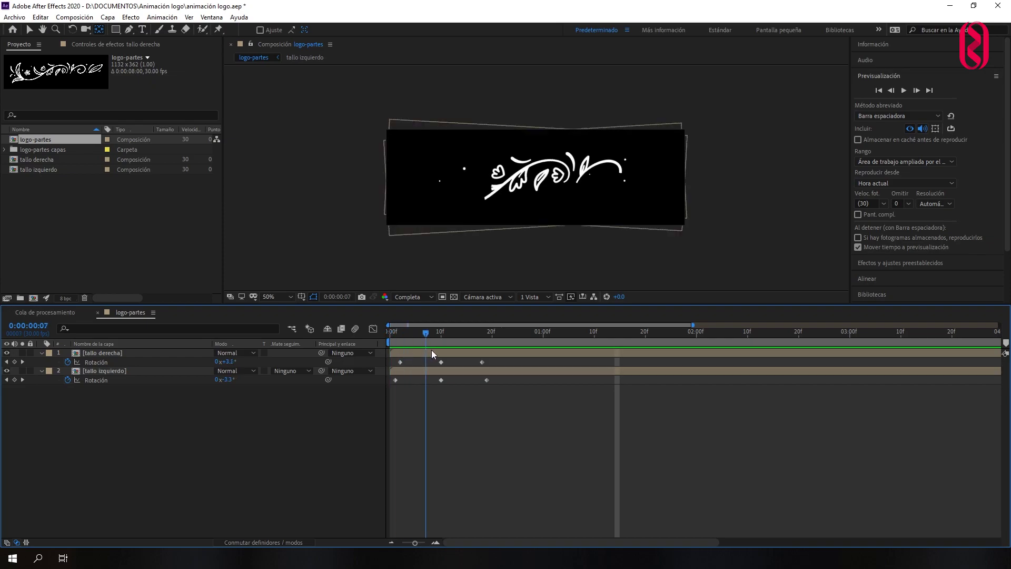
{"action": "key", "text": "space"}
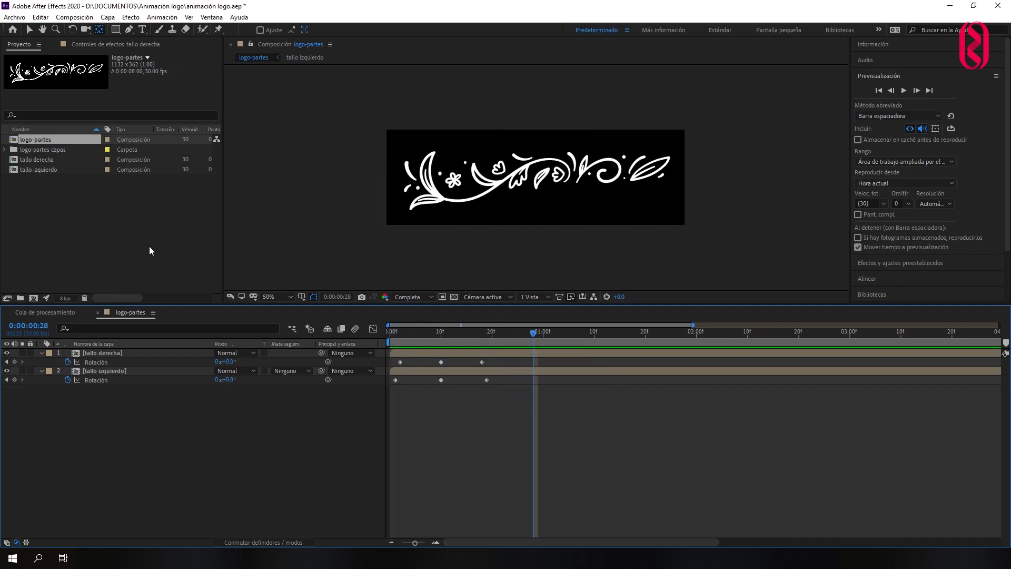
{"action": "key", "text": "ctrl+s"}
Create a new 1000×700 composition named Comp 1.
{"action": "left_click", "coordinate": [143, 247]}
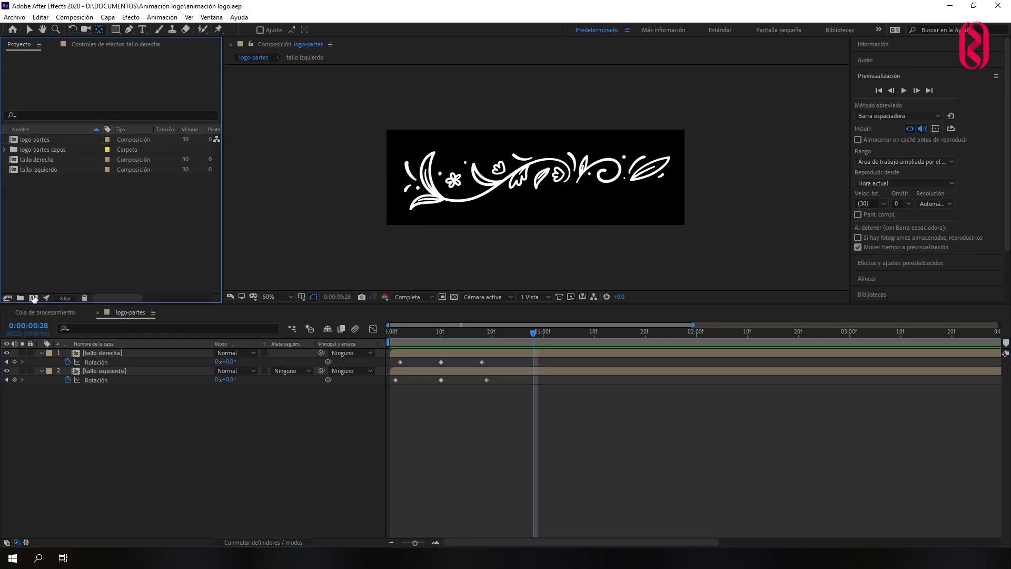
{"action": "left_click", "coordinate": [33, 298]}
{"action": "left_click_drag", "start_coordinate": [789, 172], "coordinate": [590, 119]}
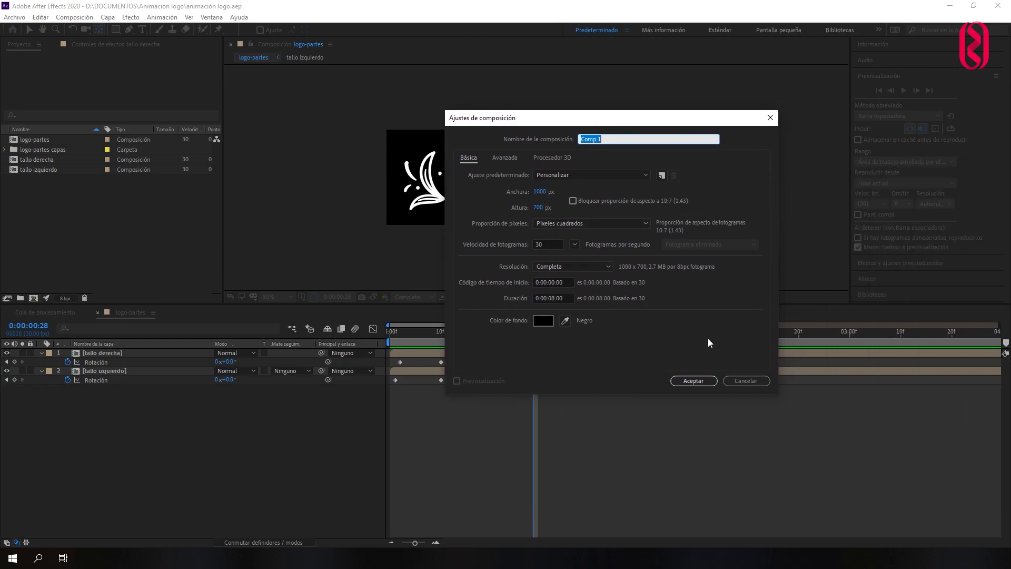
{"action": "left_click", "coordinate": [556, 298]}
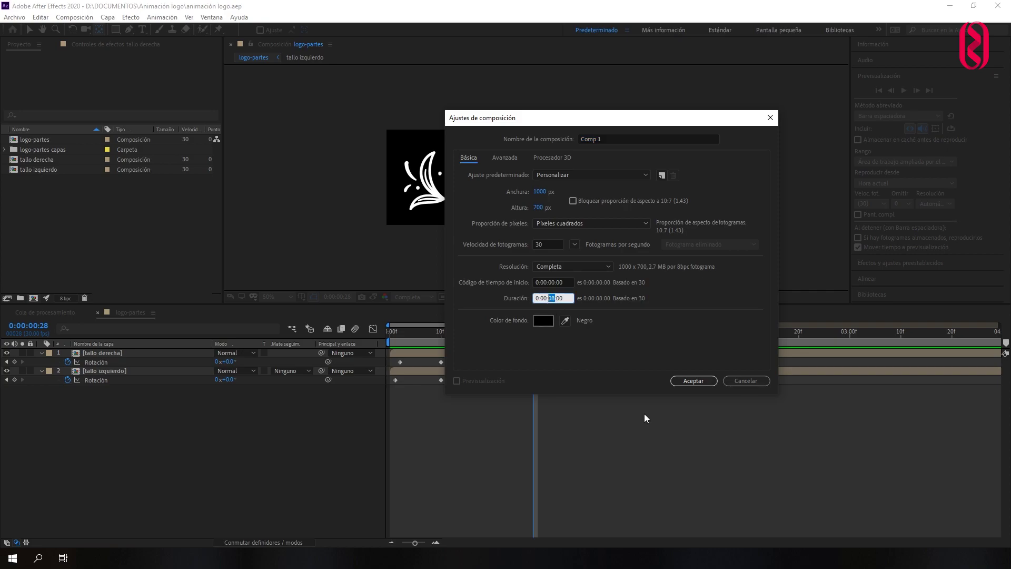
{"action": "left_click", "coordinate": [694, 381]}
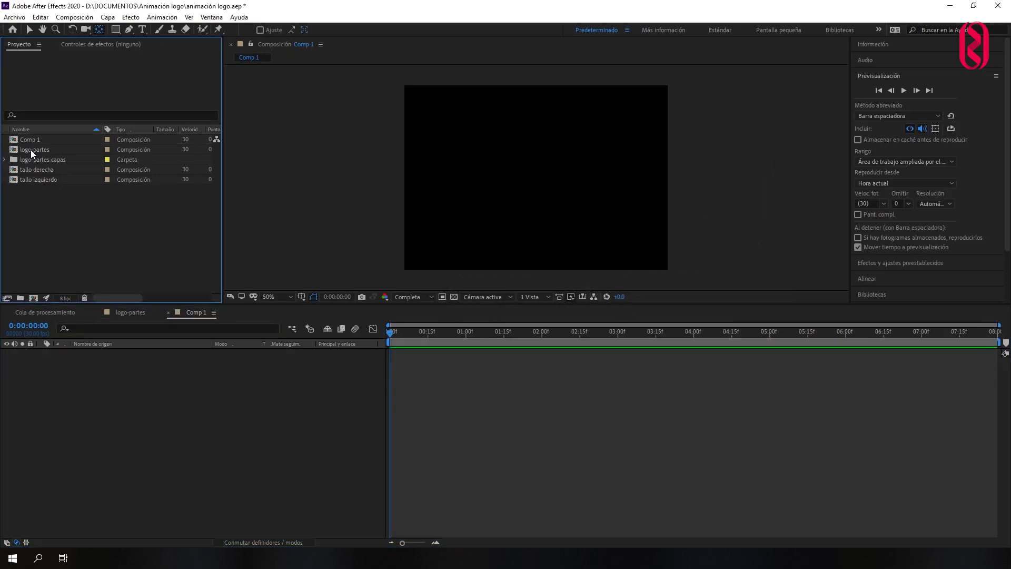
Add logo-partes to Comp 1 and scale it down to about 73%.
{"action": "left_click_drag", "start_coordinate": [30, 149], "coordinate": [550, 212]}
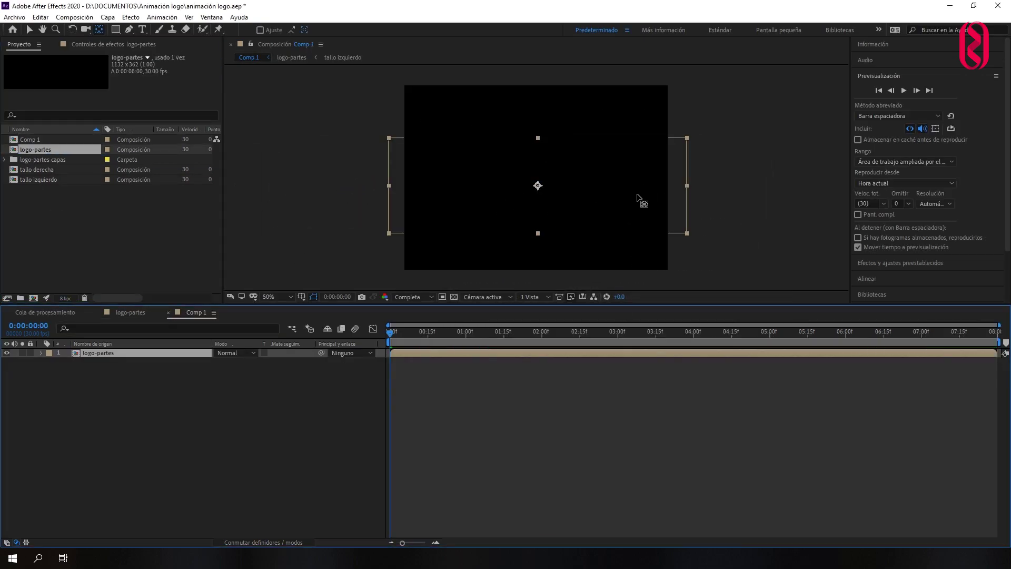
{"action": "mouse_move", "coordinate": [391, 332]}
{"action": "left_mouse_down"}
{"action": "mouse_move", "coordinate": [452, 331]}
{"action": "mouse_move", "coordinate": [443, 335]}
{"action": "left_mouse_up"}
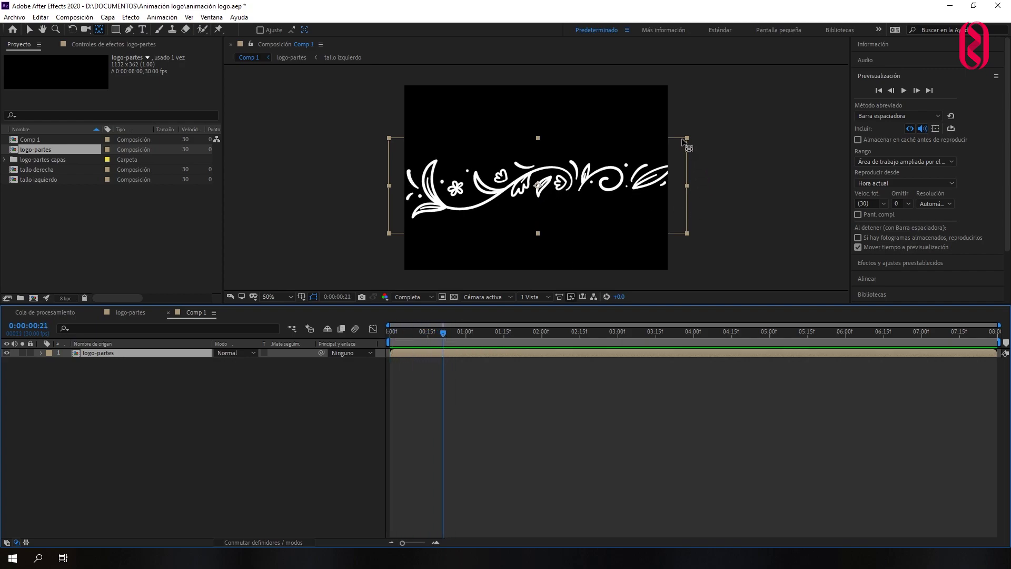
{"action": "key", "text": "s"}
{"action": "left_click_drag", "start_coordinate": [247, 361], "coordinate": [238, 363]}
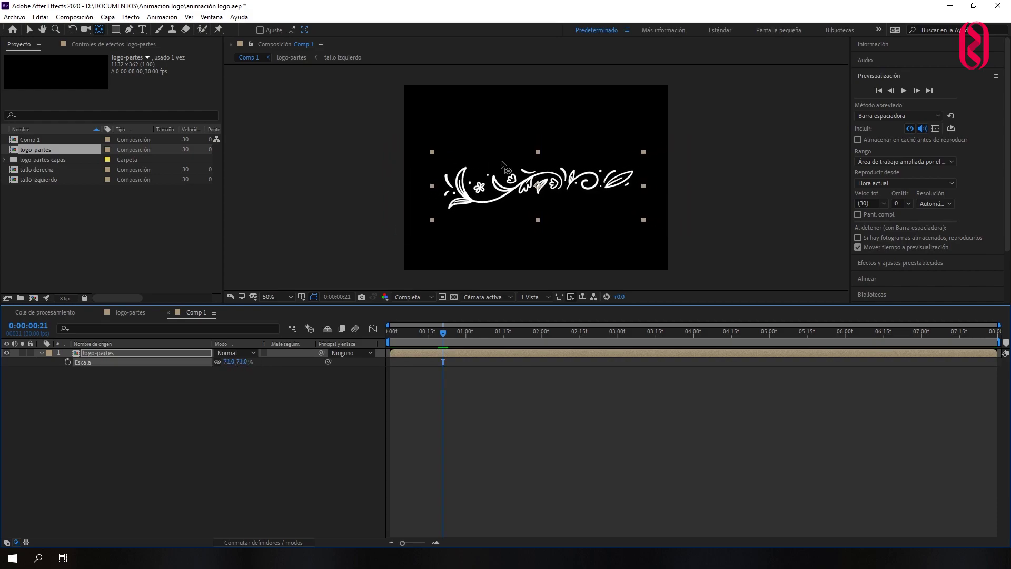
Move the ornament toward the top, duplicate it, and place the copy lower down.
{"action": "left_click", "coordinate": [30, 30]}
{"action": "left_click_drag", "start_coordinate": [538, 186], "coordinate": [537, 141]}
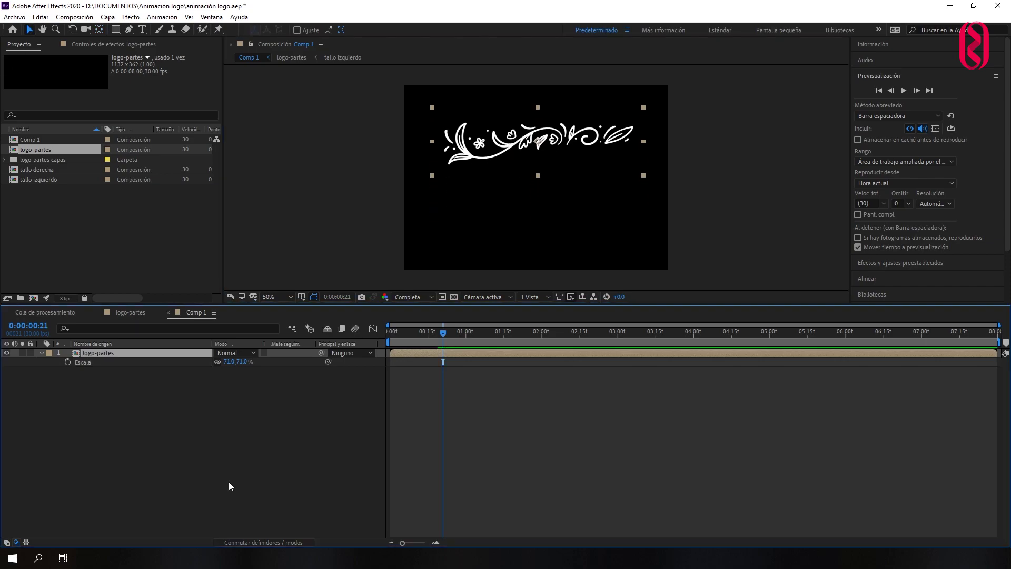
{"action": "key", "text": "ctrl+d"}
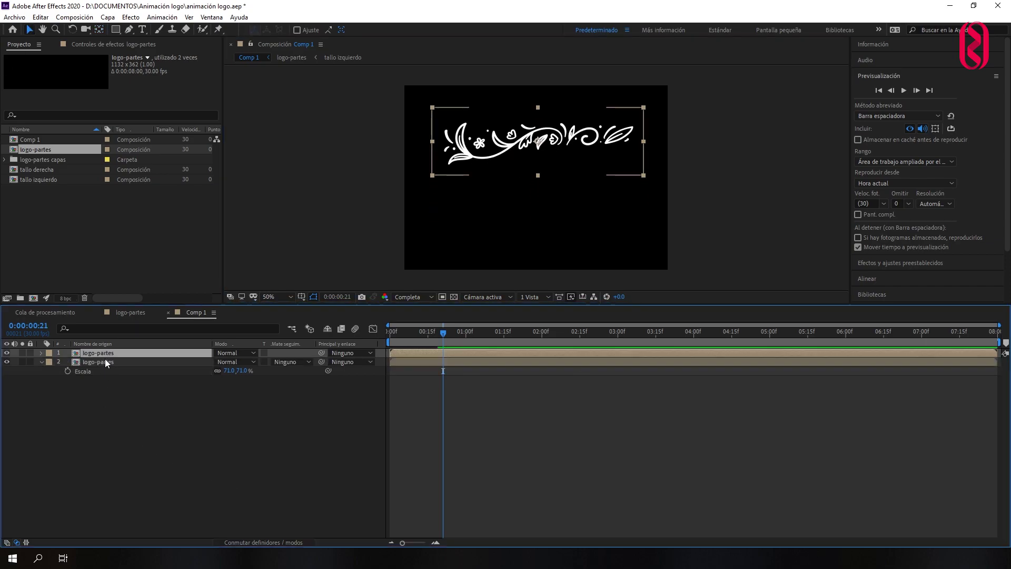
{"action": "left_click_drag", "start_coordinate": [553, 141], "coordinate": [558, 227]}
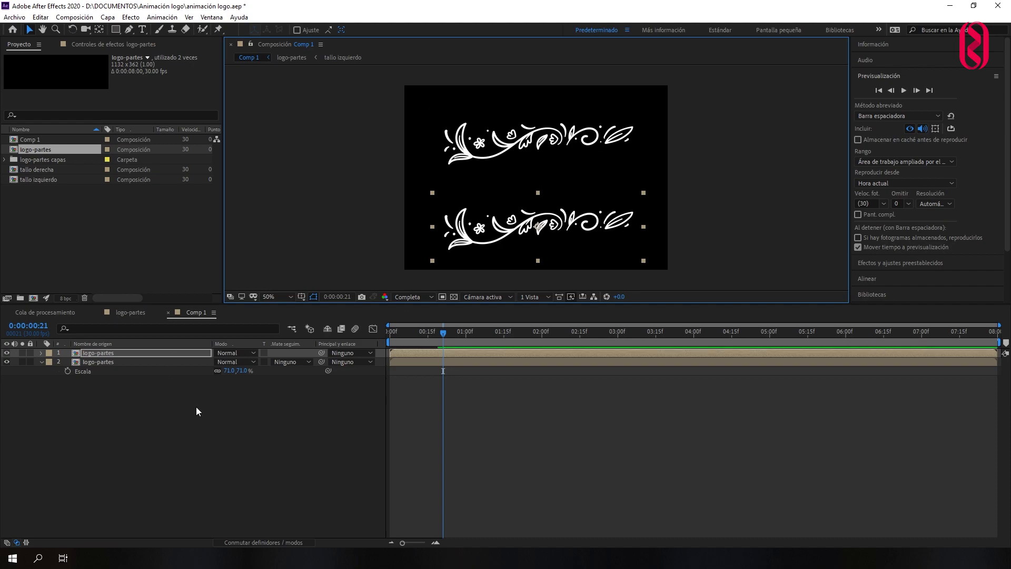
Rotate the lower copy 180° and nudge it slightly upward.
{"action": "key", "text": "r"}
{"action": "left_click", "coordinate": [227, 362]}
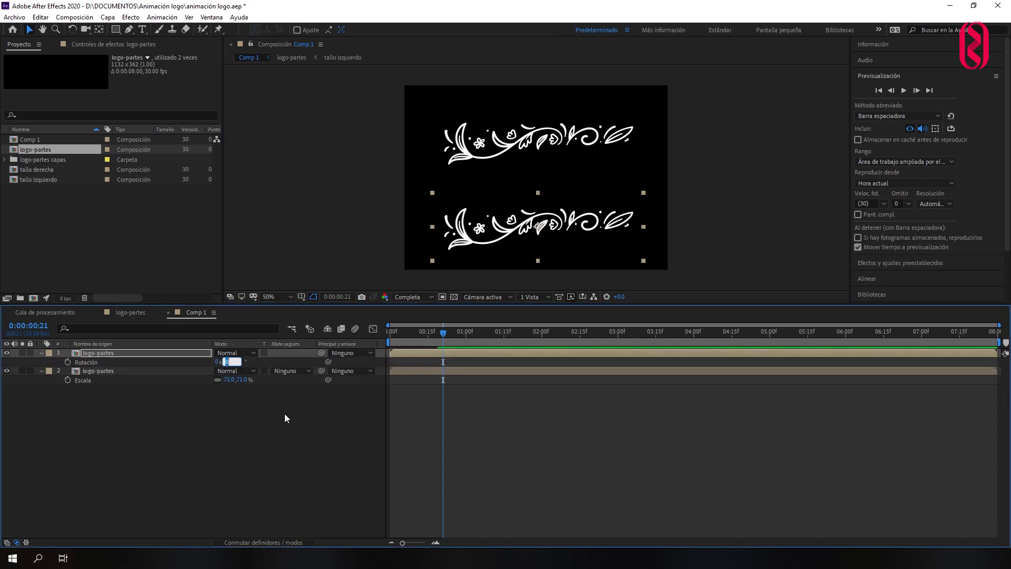
{"action": "type", "text": "180"}
{"action": "key", "text": "Return"}
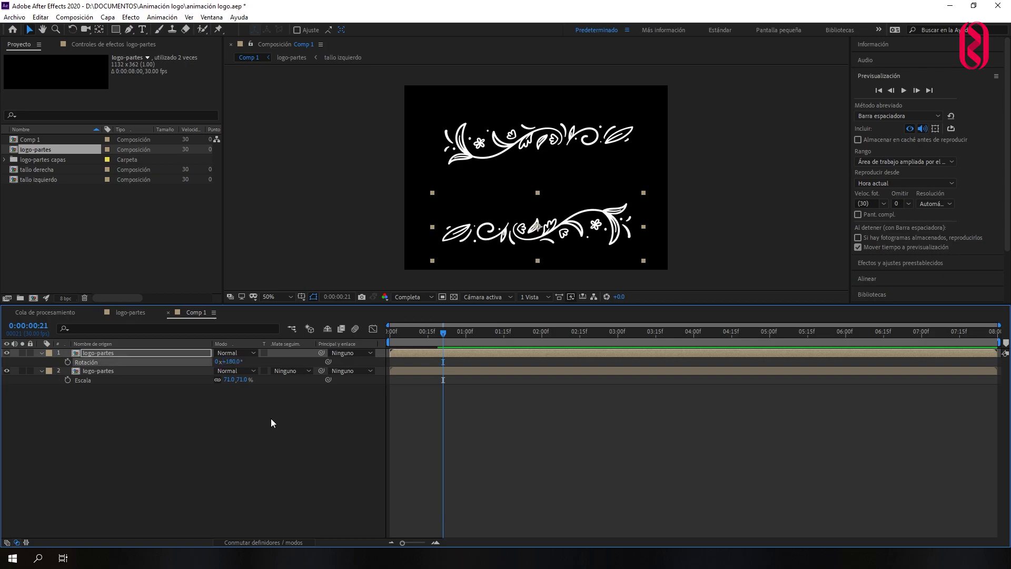
{"action": "left_click_drag", "start_coordinate": [553, 236], "coordinate": [553, 221]}
{"action": "left_click", "coordinate": [791, 187]}
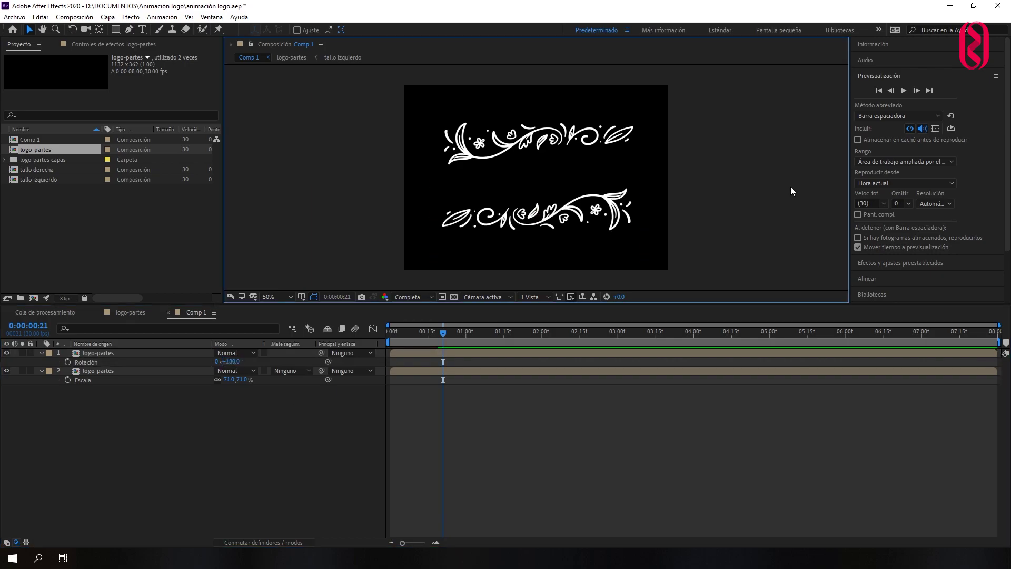
{"action": "left_click", "coordinate": [147, 30]}
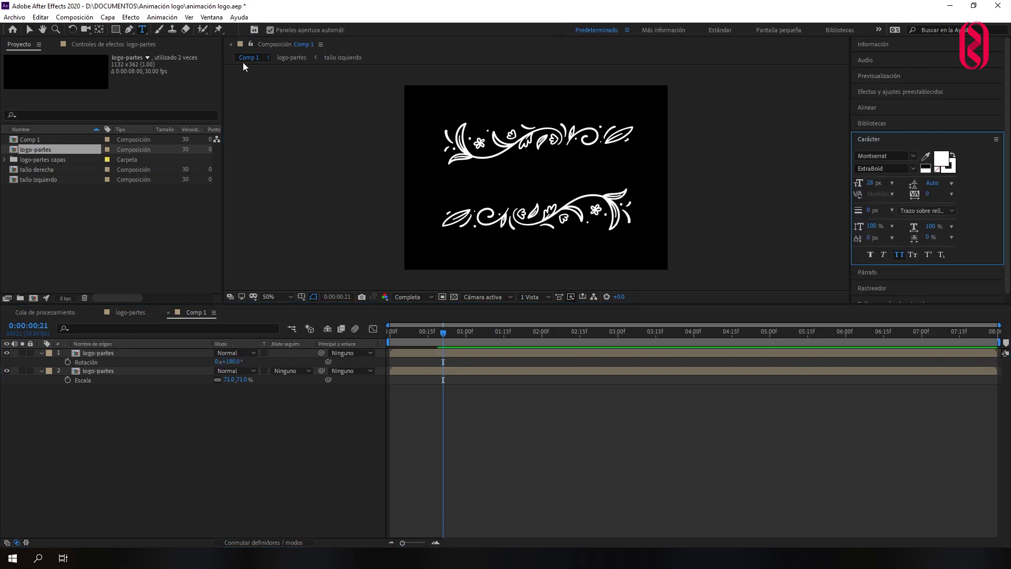
Add a 'Maritte' text layer near the top-left, left-aligned with All Caps off.
{"action": "left_click", "coordinate": [418, 121]}
{"action": "type", "text": "Mar"}
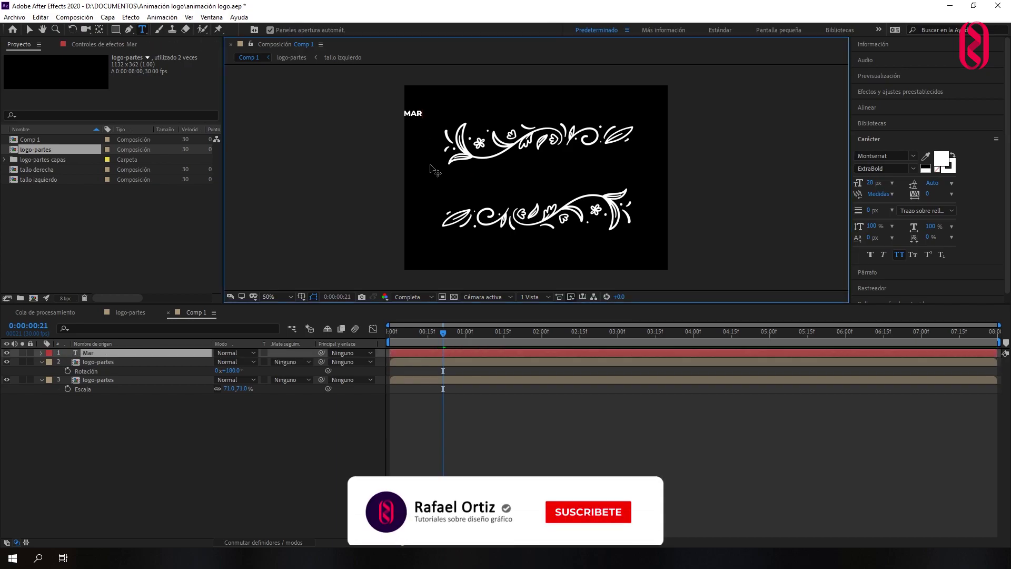
{"action": "type", "text": "it"}
{"action": "type", "text": "te"}
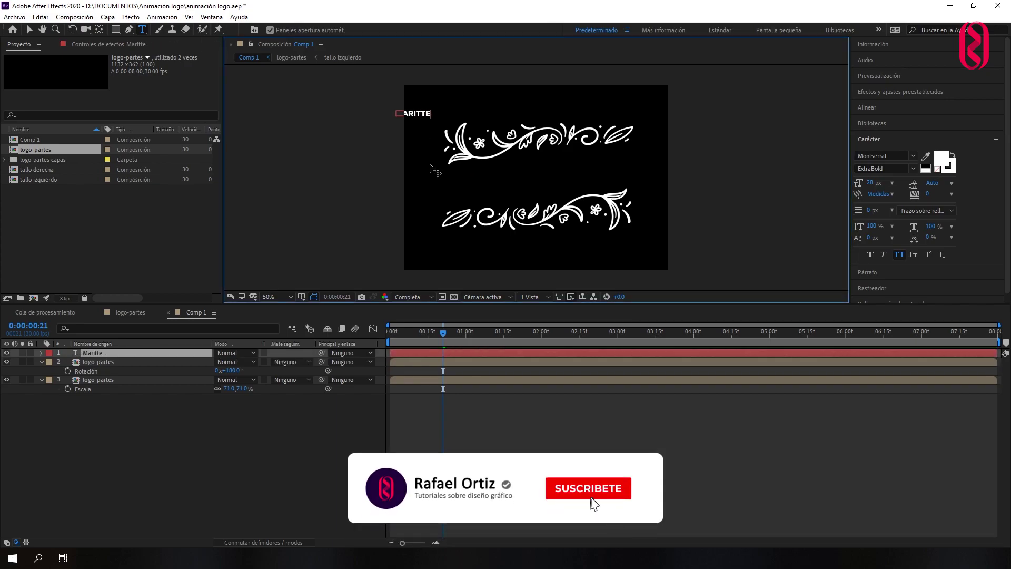
{"action": "key", "text": "ctrl+a"}
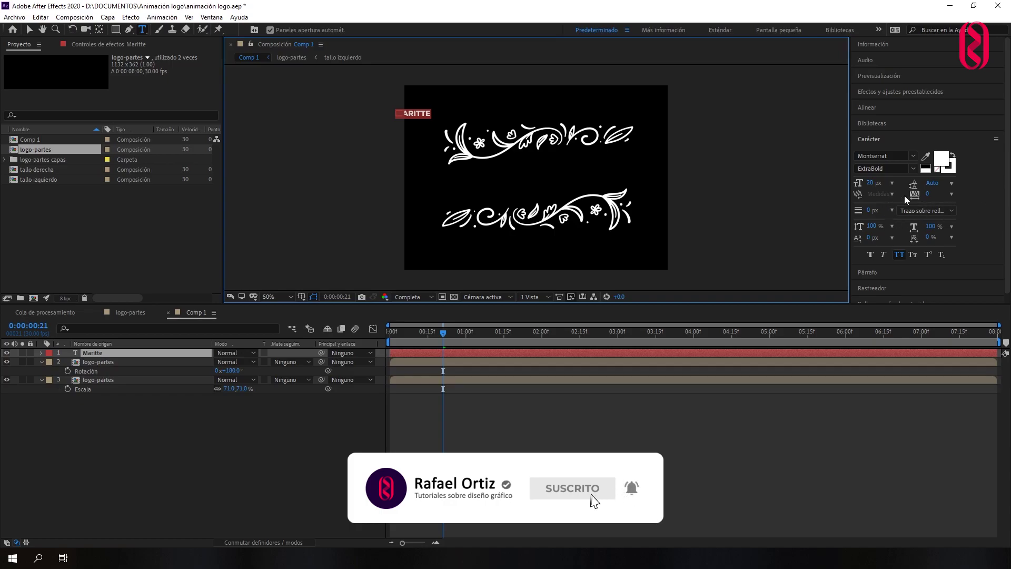
{"action": "left_click", "coordinate": [872, 273]}
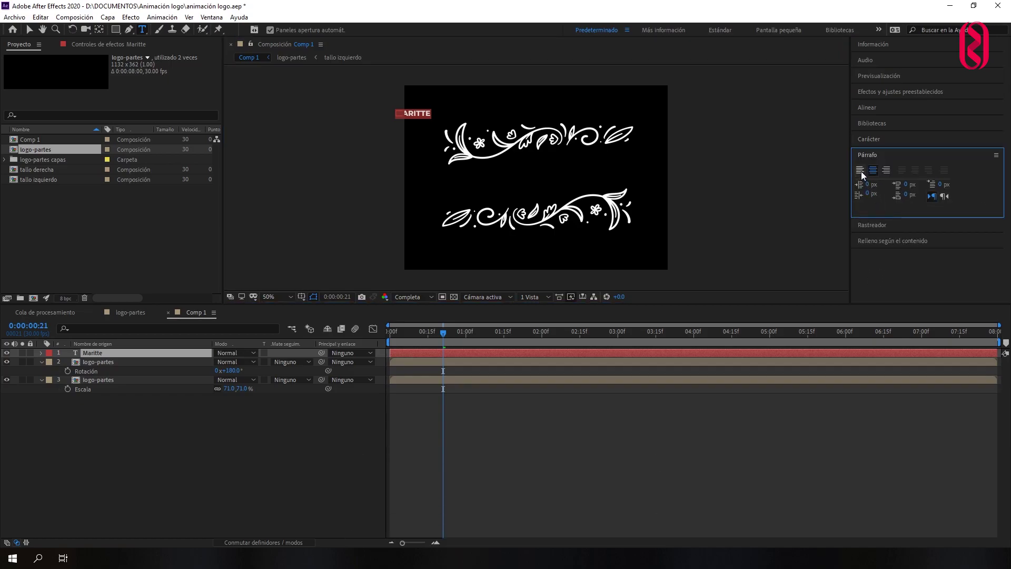
{"action": "left_click", "coordinate": [861, 172]}
{"action": "left_click", "coordinate": [869, 139]}
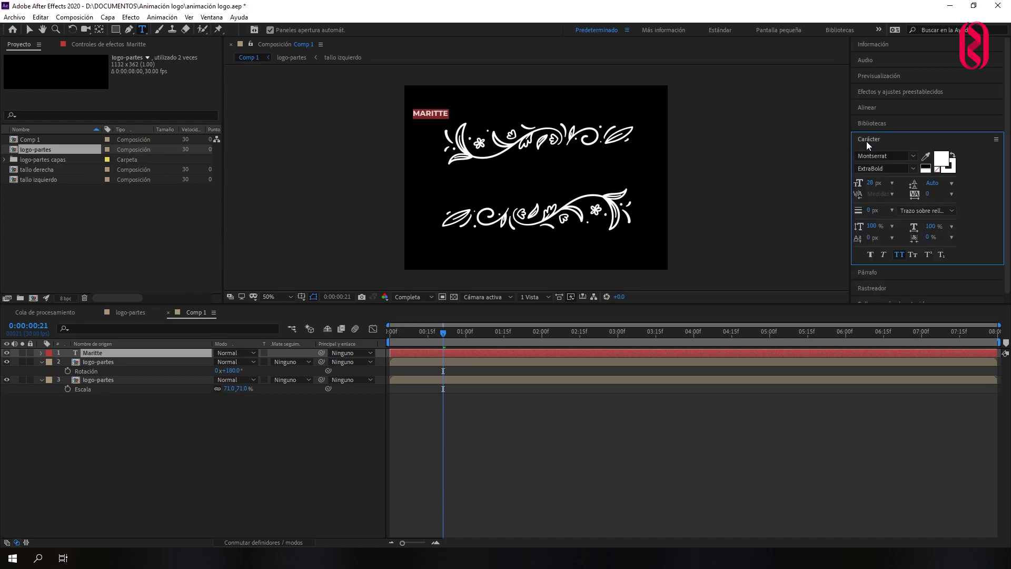
{"action": "left_click", "coordinate": [899, 255]}
Fit the composition in the viewer and set the Maritte text in Learning Curve.
{"action": "key", "text": "v"}
{"action": "left_click", "coordinate": [292, 297]}
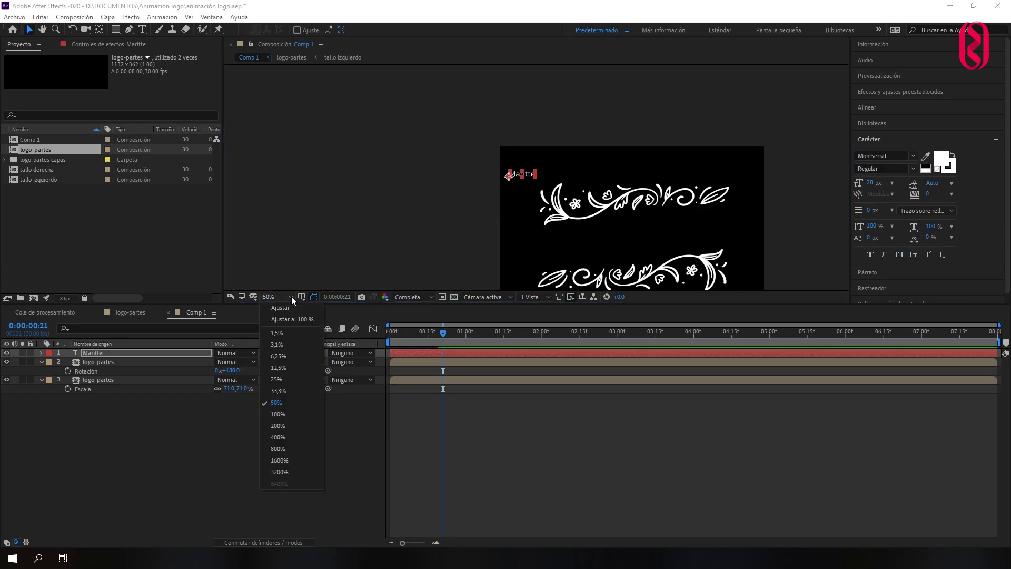
{"action": "left_click", "coordinate": [288, 309]}
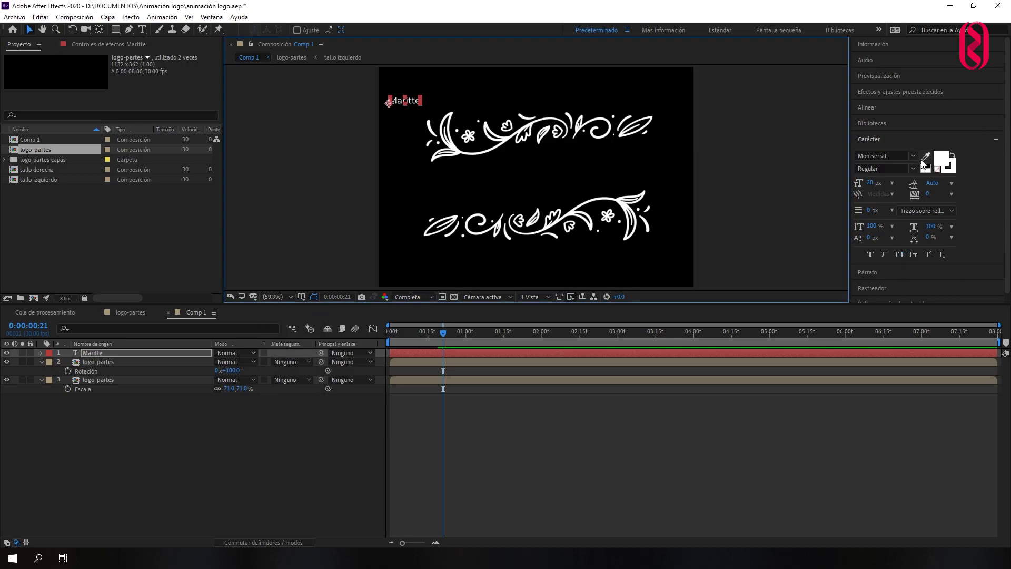
{"action": "left_click", "coordinate": [914, 157]}
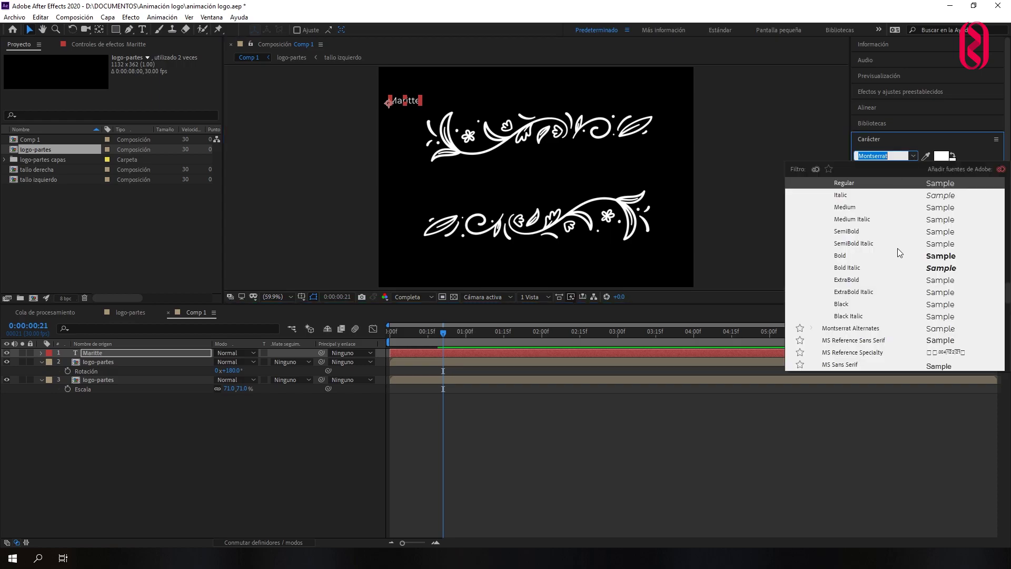
{"action": "scroll", "coordinate": [897, 248], "scroll_direction": "up", "scroll_amount": 3}
{"action": "scroll", "coordinate": [886, 241], "scroll_direction": "up", "scroll_amount": 3}
{"action": "scroll", "coordinate": [887, 242], "scroll_direction": "up", "scroll_amount": 3}
{"action": "scroll", "coordinate": [887, 242], "scroll_direction": "up", "scroll_amount": 2}
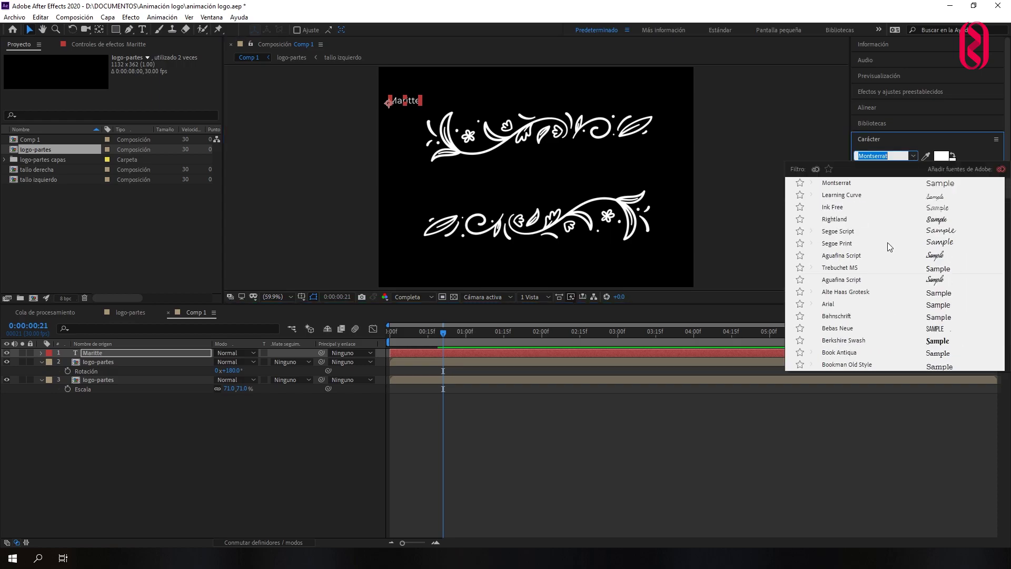
{"action": "left_click", "coordinate": [847, 195]}
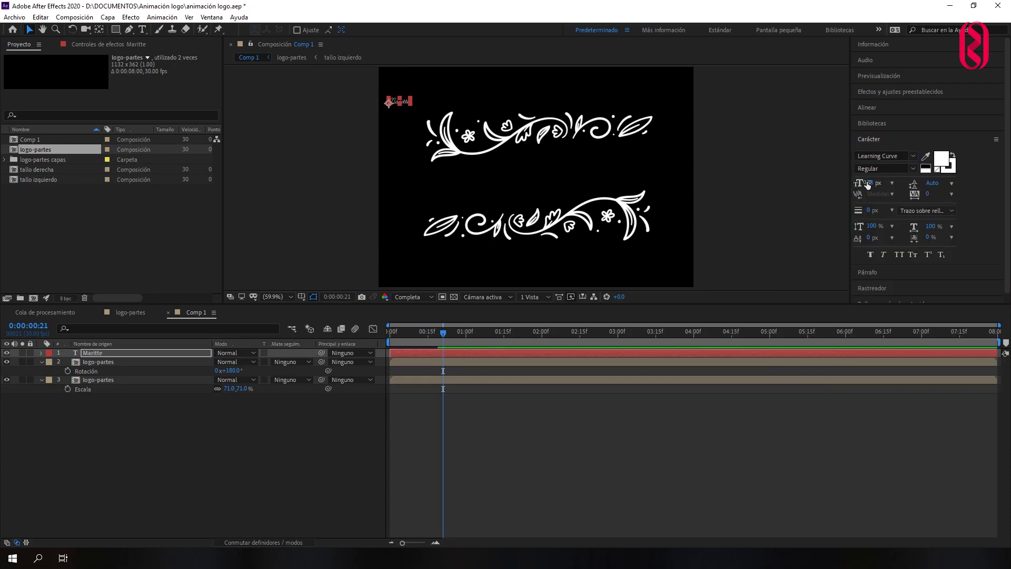
Enlarge Maritte to about 178 px and centre it between the flourishes.
{"action": "left_click_drag", "start_coordinate": [868, 184], "coordinate": [914, 172]}
{"action": "left_click_drag", "start_coordinate": [407, 84], "coordinate": [525, 175]}
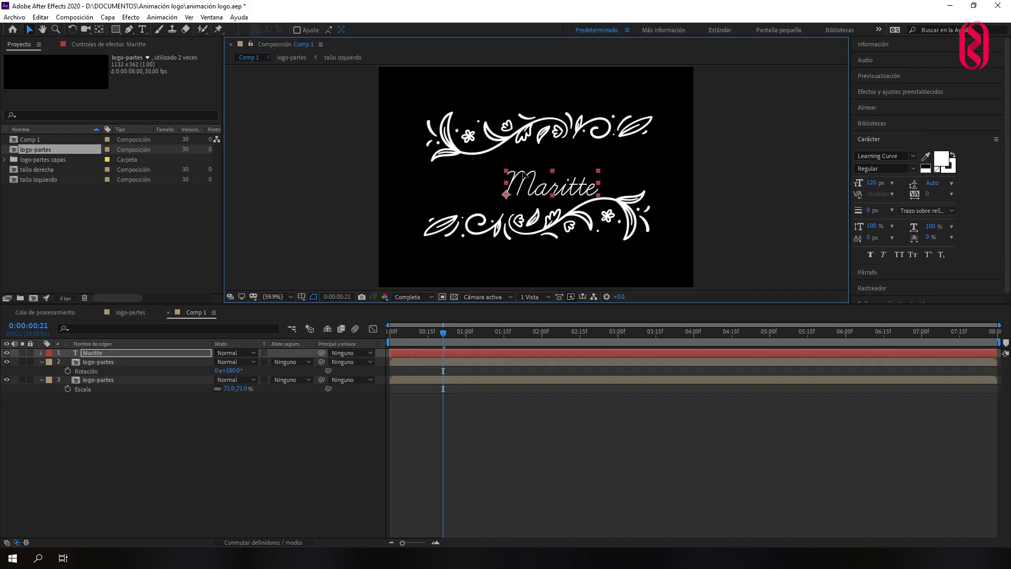
{"action": "left_click_drag", "start_coordinate": [870, 183], "coordinate": [896, 182]}
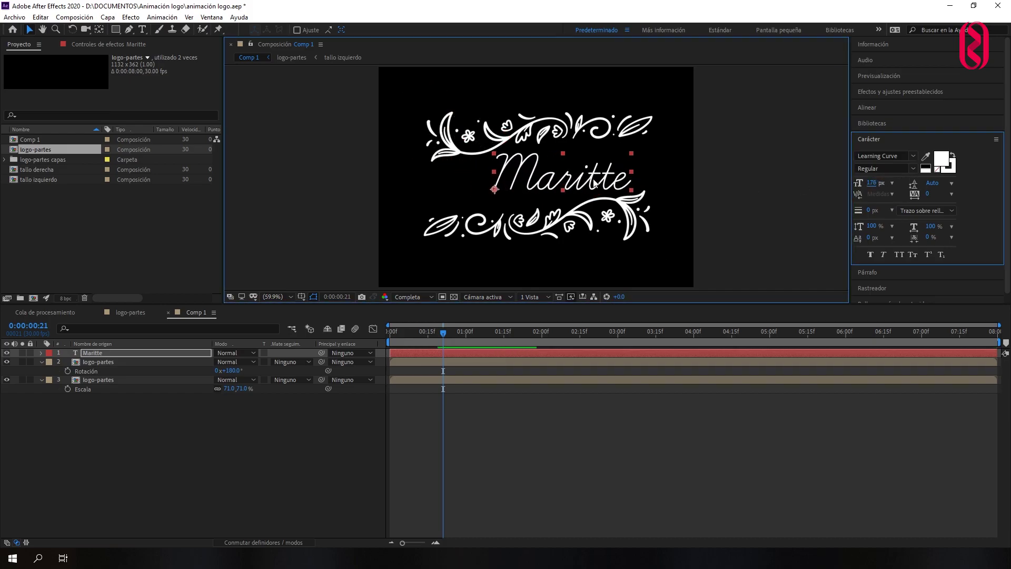
{"action": "left_click_drag", "start_coordinate": [596, 183], "coordinate": [579, 187]}
{"action": "left_click_drag", "start_coordinate": [871, 184], "coordinate": [883, 183]}
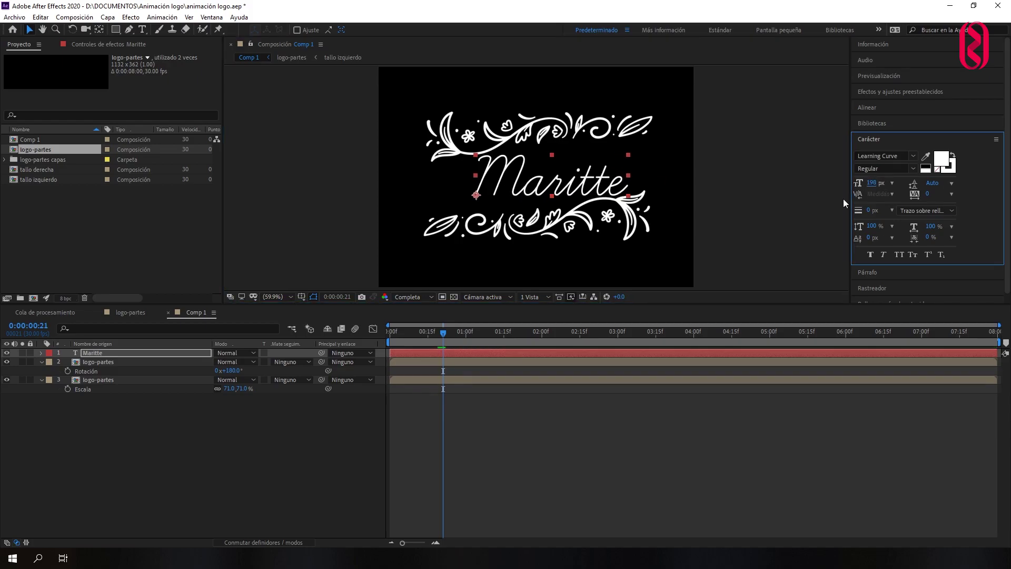
Rotate Maritte to -7°, enlarge it to about 206 px, and preview the composition.
{"action": "key", "text": "r"}
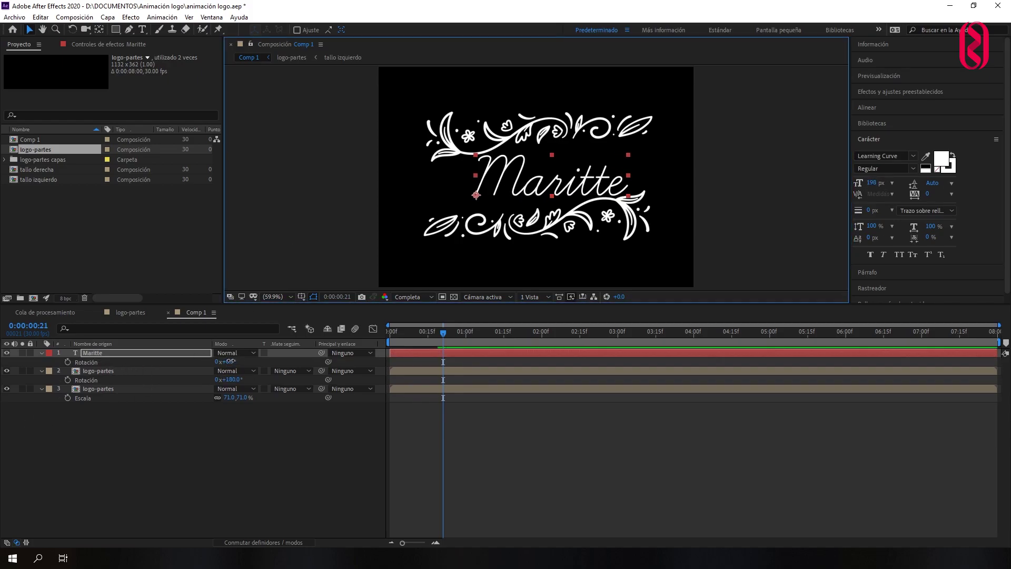
{"action": "left_click_drag", "start_coordinate": [230, 361], "coordinate": [225, 361]}
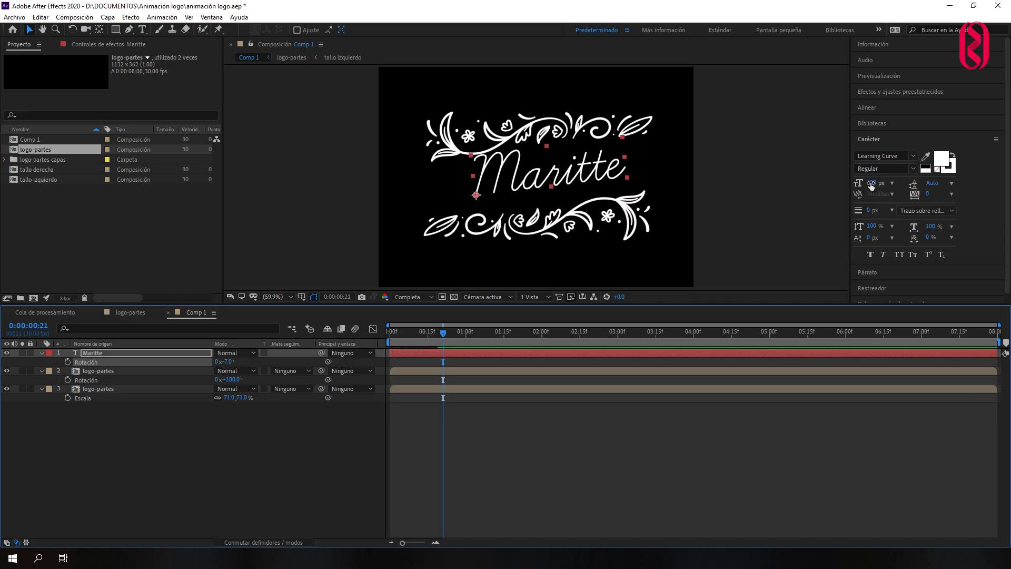
{"action": "mouse_move", "coordinate": [871, 185]}
{"action": "left_mouse_down"}
{"action": "mouse_move", "coordinate": [895, 185]}
{"action": "mouse_move", "coordinate": [864, 183]}
{"action": "left_mouse_up"}
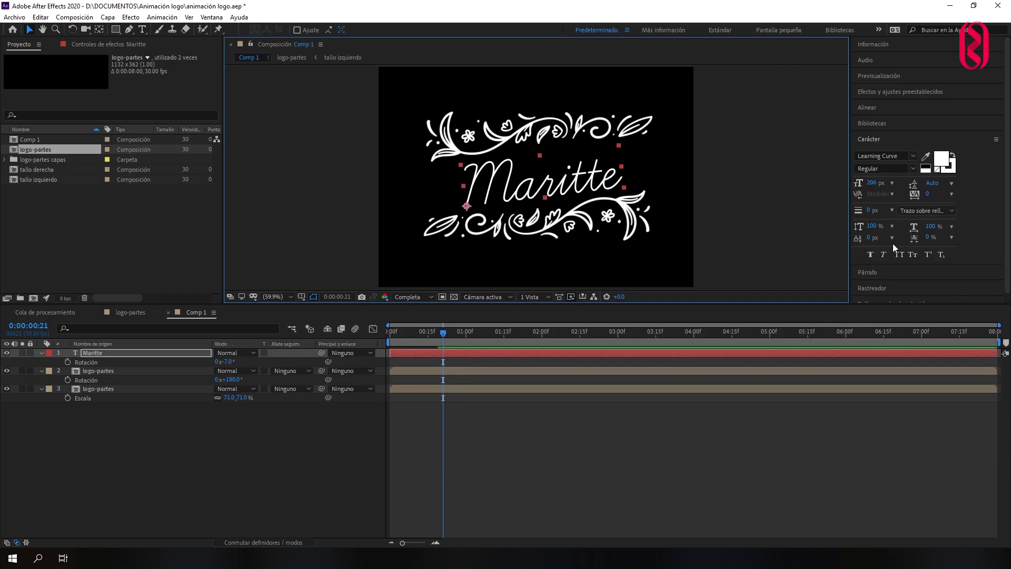
{"action": "key", "text": "space"}
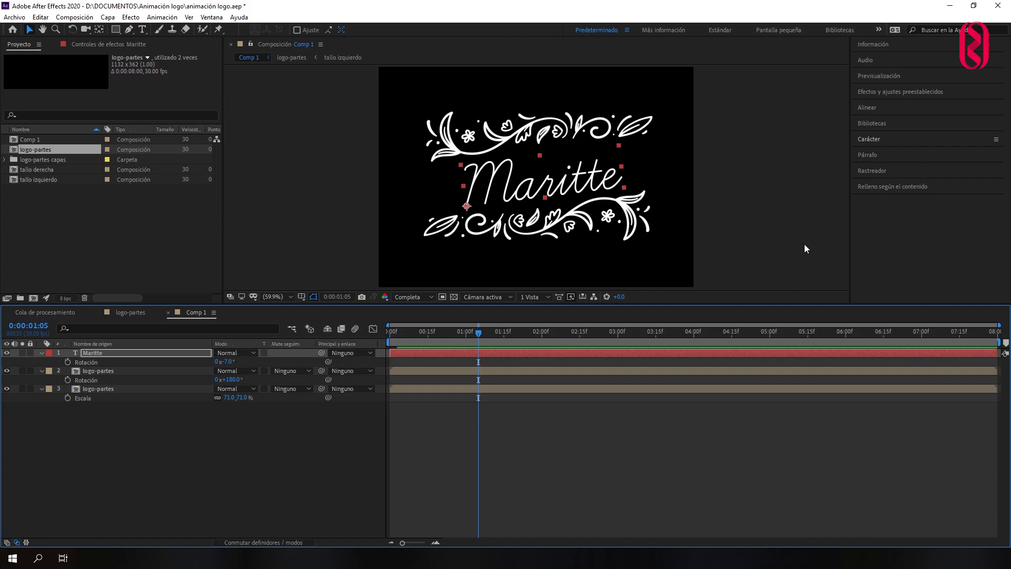
With the Pen tool, start the mask path along the M and around the a.
{"action": "key", "text": "g"}
{"action": "scroll", "coordinate": [522, 181], "scroll_direction": "up", "scroll_amount": 2}
{"action": "scroll", "coordinate": [522, 182], "scroll_direction": "up", "scroll_amount": 1}
{"action": "left_click", "coordinate": [343, 143]}
{"action": "left_click_drag", "start_coordinate": [377, 112], "coordinate": [398, 114]}
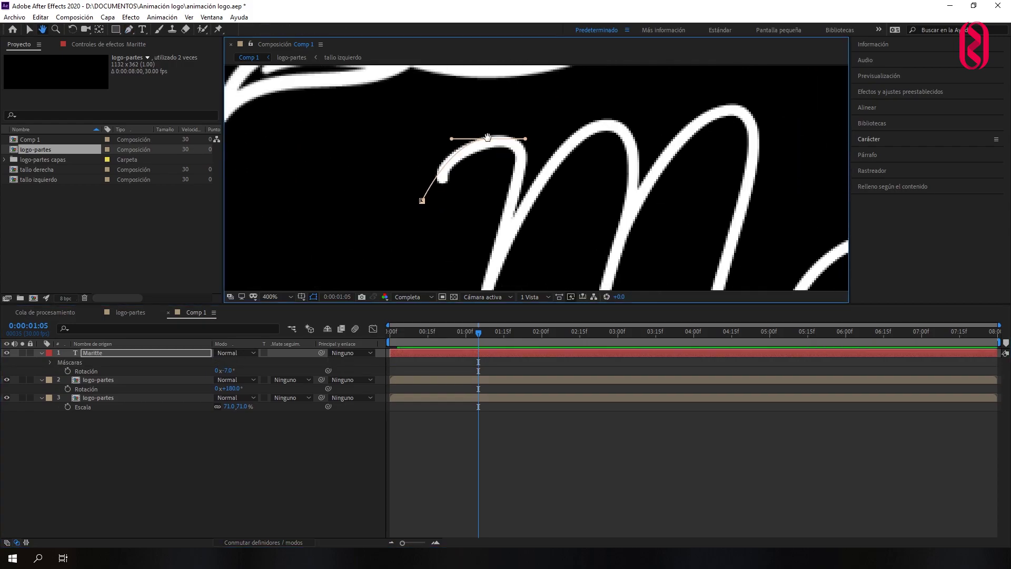
{"action": "left_click_drag", "start_coordinate": [477, 277], "coordinate": [517, 177]}
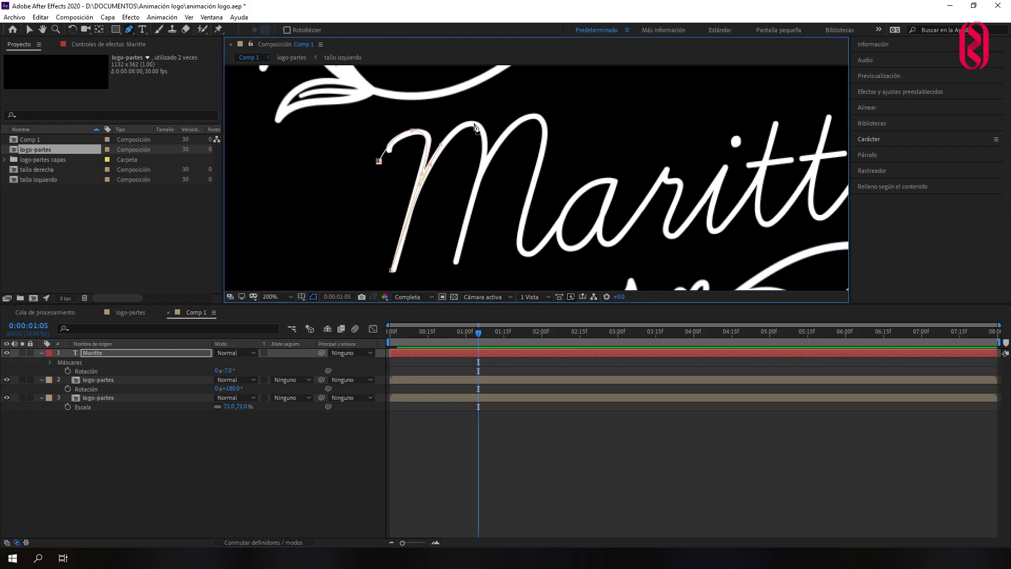
{"action": "left_click_drag", "start_coordinate": [476, 124], "coordinate": [471, 205]}
{"action": "left_click_drag", "start_coordinate": [456, 263], "coordinate": [459, 268]}
{"action": "left_click_drag", "start_coordinate": [539, 117], "coordinate": [528, 199]}
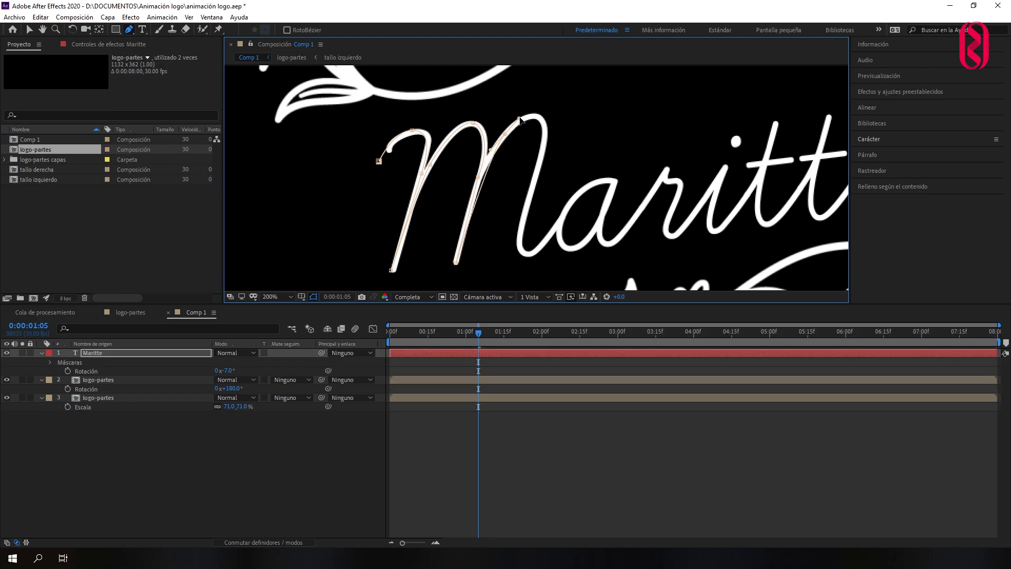
{"action": "left_click_drag", "start_coordinate": [527, 254], "coordinate": [538, 253]}
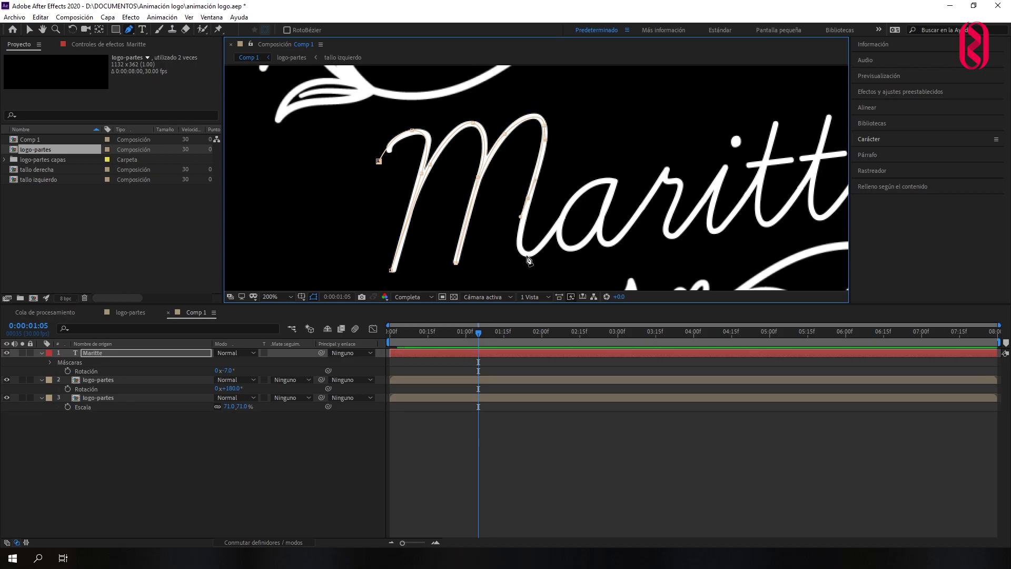
{"action": "mouse_move", "coordinate": [563, 213]}
{"action": "left_mouse_down"}
{"action": "mouse_move", "coordinate": [570, 201]}
{"action": "mouse_move", "coordinate": [646, 188]}
{"action": "left_mouse_up"}
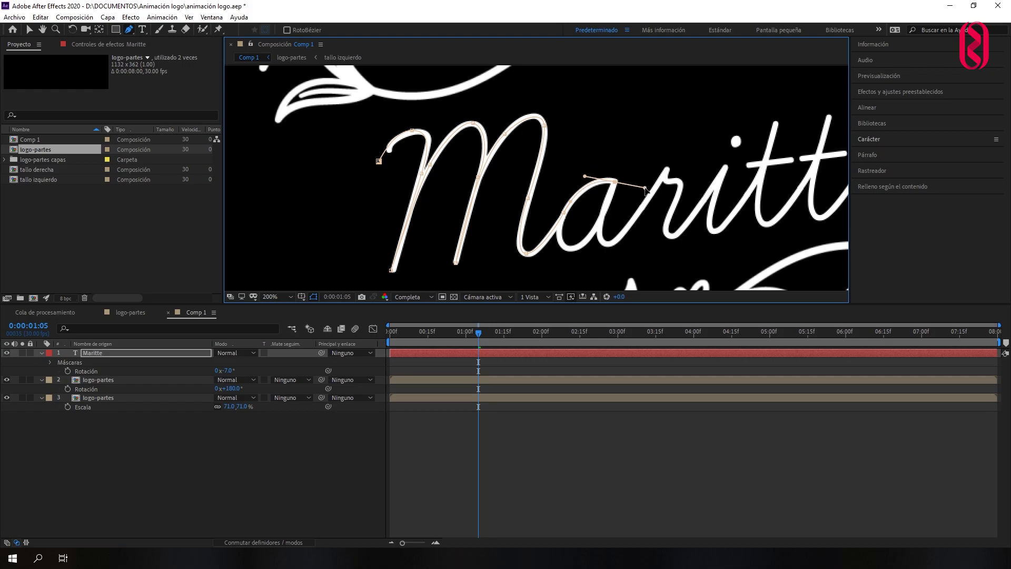
{"action": "left_click_drag", "start_coordinate": [559, 233], "coordinate": [556, 258]}
{"action": "left_click_drag", "start_coordinate": [607, 243], "coordinate": [621, 246]}
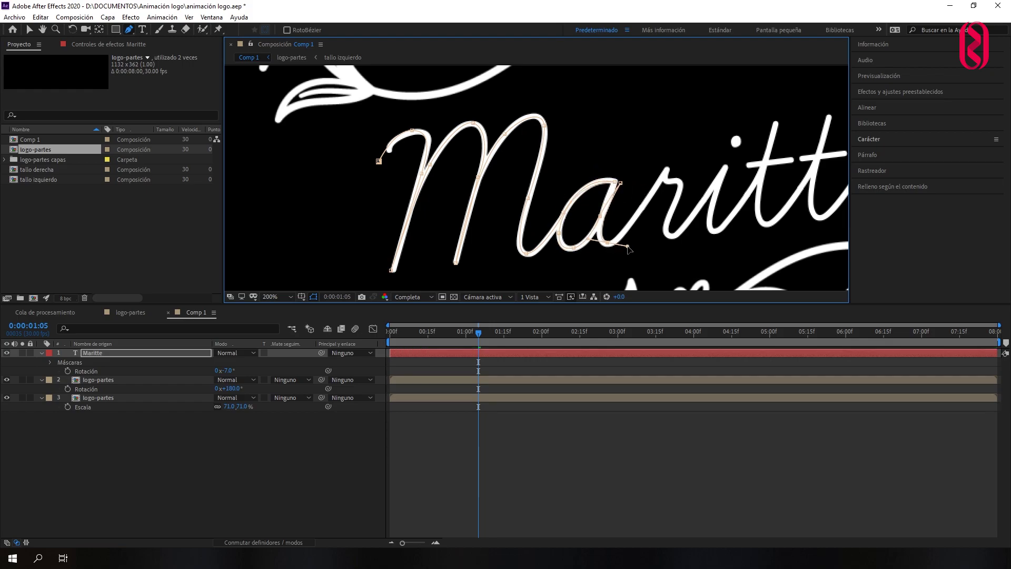
Continue the mask path down the r and around the i.
{"action": "mouse_move", "coordinate": [662, 176]}
{"action": "left_mouse_down"}
{"action": "mouse_move", "coordinate": [496, 117]}
{"action": "mouse_move", "coordinate": [498, 96]}
{"action": "left_mouse_up"}
{"action": "scroll", "coordinate": [668, 176], "scroll_direction": "up", "scroll_amount": 2}
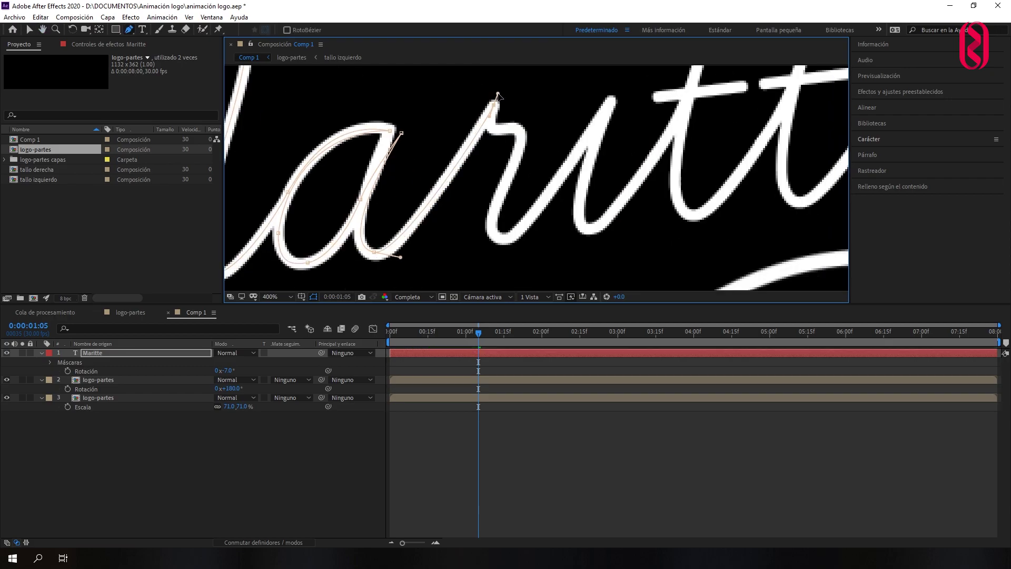
{"action": "left_click", "coordinate": [502, 128]}
{"action": "left_click", "coordinate": [518, 152]}
{"action": "left_click", "coordinate": [507, 181]}
{"action": "left_click_drag", "start_coordinate": [501, 239], "coordinate": [520, 246]}
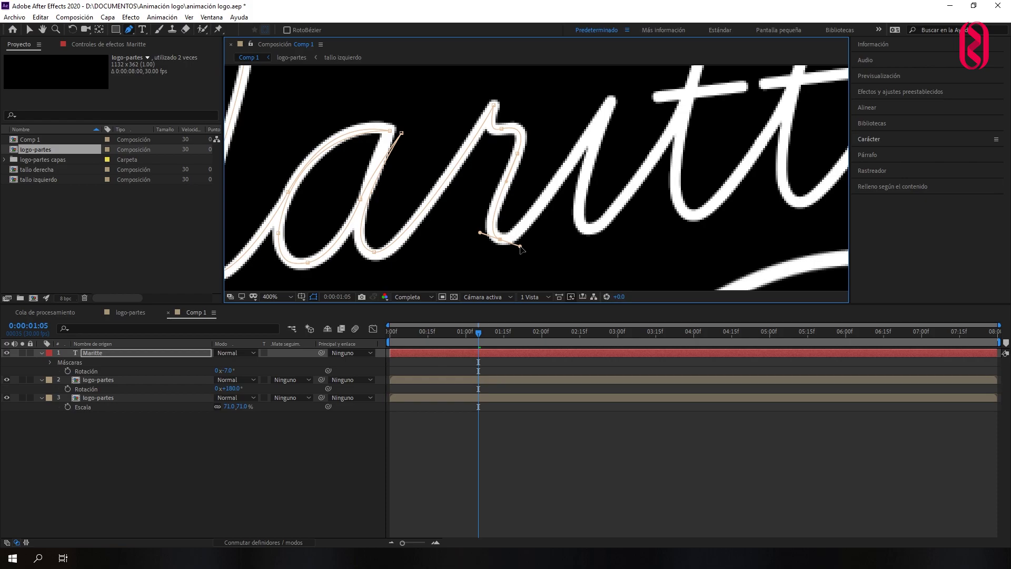
{"action": "left_click", "coordinate": [556, 180]}
{"action": "left_click", "coordinate": [607, 104]}
{"action": "left_click_drag", "start_coordinate": [587, 227], "coordinate": [614, 238]}
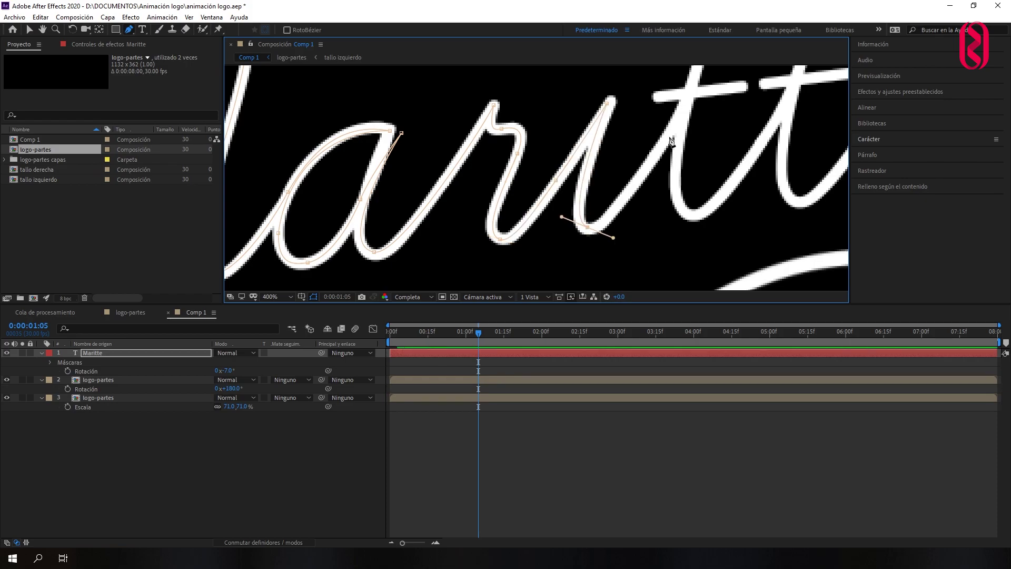
Extend the mask path through the second t and around the e to its end.
{"action": "scroll", "coordinate": [492, 271], "scroll_direction": "down", "scroll_amount": 1}
{"action": "scroll", "coordinate": [532, 226], "scroll_direction": "down", "scroll_amount": 1}
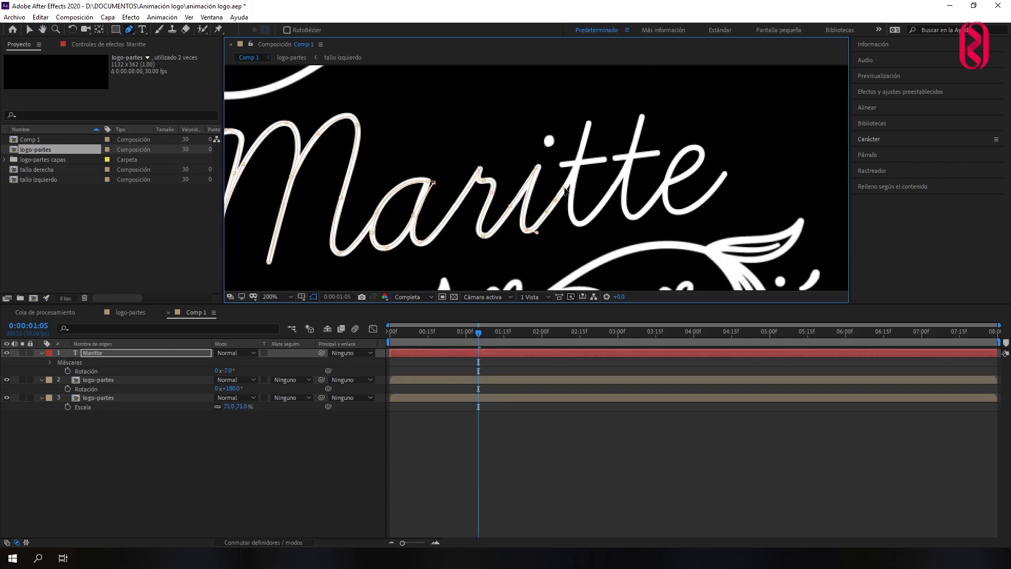
{"action": "scroll", "coordinate": [565, 190], "scroll_direction": "down", "scroll_amount": 1}
{"action": "scroll", "coordinate": [538, 159], "scroll_direction": "down", "scroll_amount": 1}
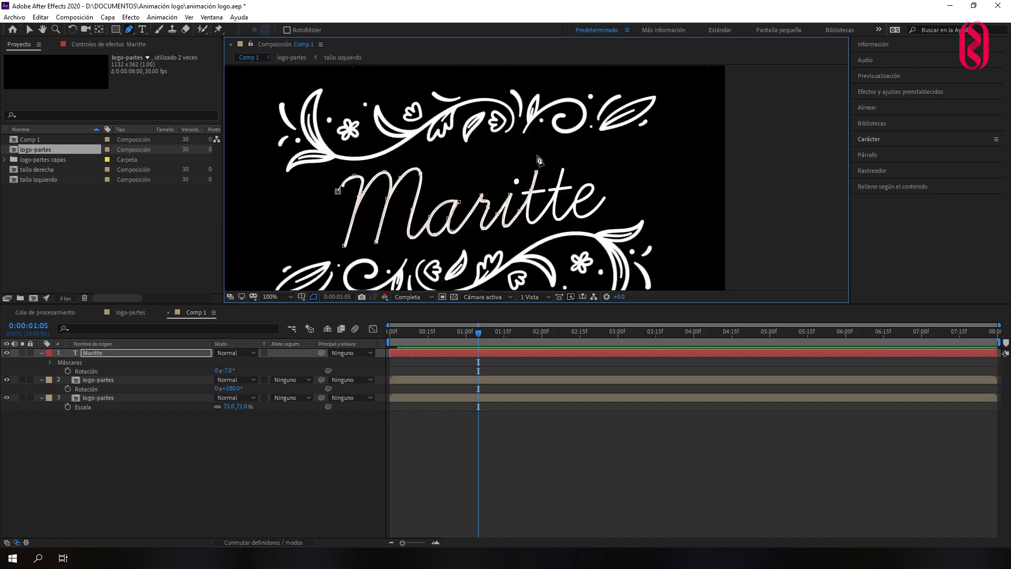
{"action": "scroll", "coordinate": [538, 161], "scroll_direction": "up", "scroll_amount": 1}
{"action": "scroll", "coordinate": [541, 185], "scroll_direction": "up", "scroll_amount": 1}
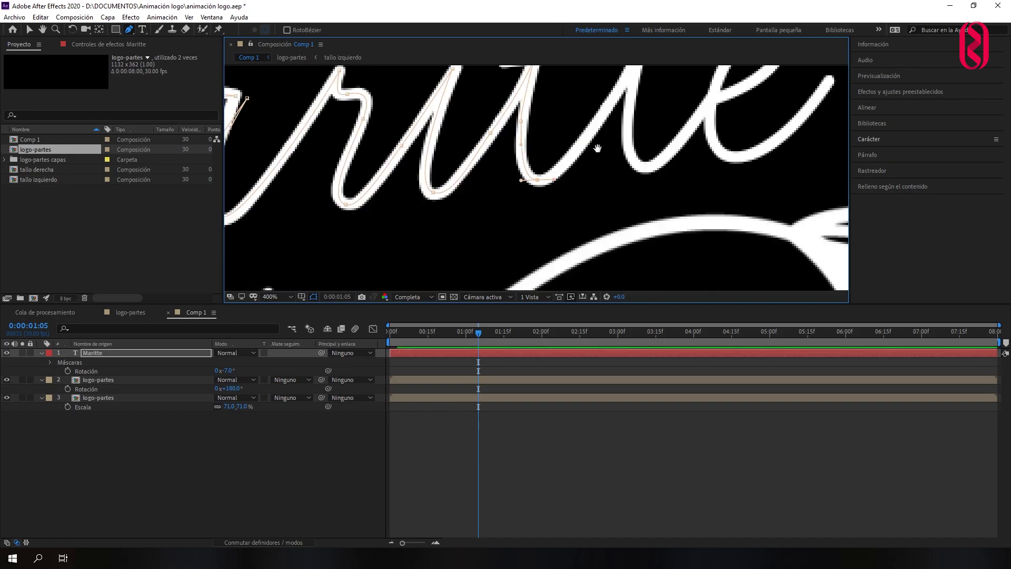
{"action": "scroll", "coordinate": [598, 149], "scroll_direction": "down", "scroll_amount": 1}
{"action": "scroll", "coordinate": [527, 168], "scroll_direction": "down", "scroll_amount": 1}
{"action": "left_click_drag", "start_coordinate": [554, 136], "coordinate": [561, 93]}
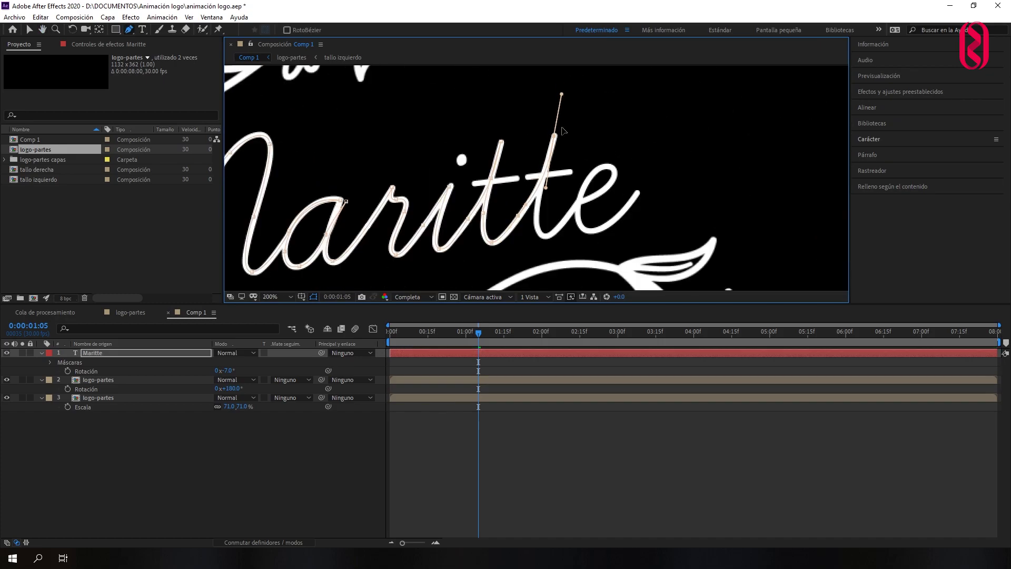
{"action": "scroll", "coordinate": [562, 130], "scroll_direction": "down", "scroll_amount": 1}
{"action": "scroll", "coordinate": [506, 174], "scroll_direction": "up", "scroll_amount": 1}
{"action": "scroll", "coordinate": [485, 189], "scroll_direction": "up", "scroll_amount": 1}
{"action": "left_click_drag", "start_coordinate": [480, 197], "coordinate": [499, 205]}
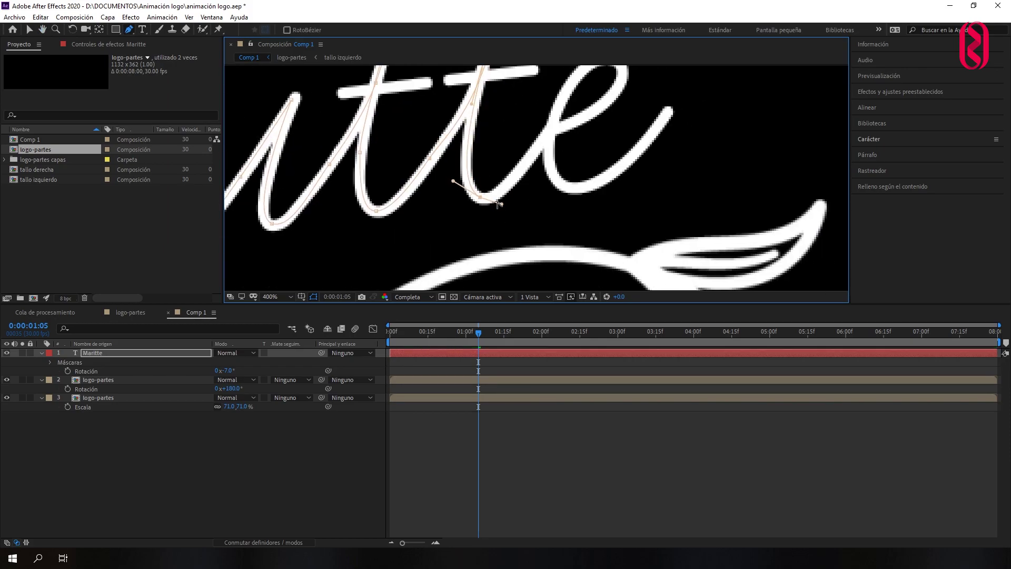
{"action": "scroll", "coordinate": [520, 165], "scroll_direction": "down", "scroll_amount": 1}
{"action": "scroll", "coordinate": [612, 114], "scroll_direction": "up", "scroll_amount": 1}
{"action": "left_click_drag", "start_coordinate": [458, 177], "coordinate": [521, 148]}
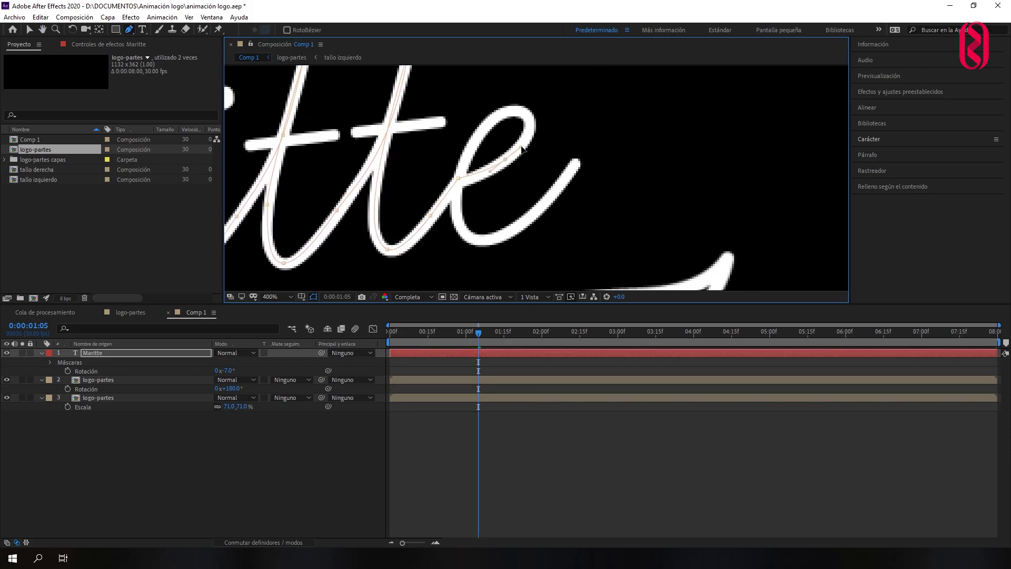
{"action": "left_click_drag", "start_coordinate": [524, 112], "coordinate": [492, 106]}
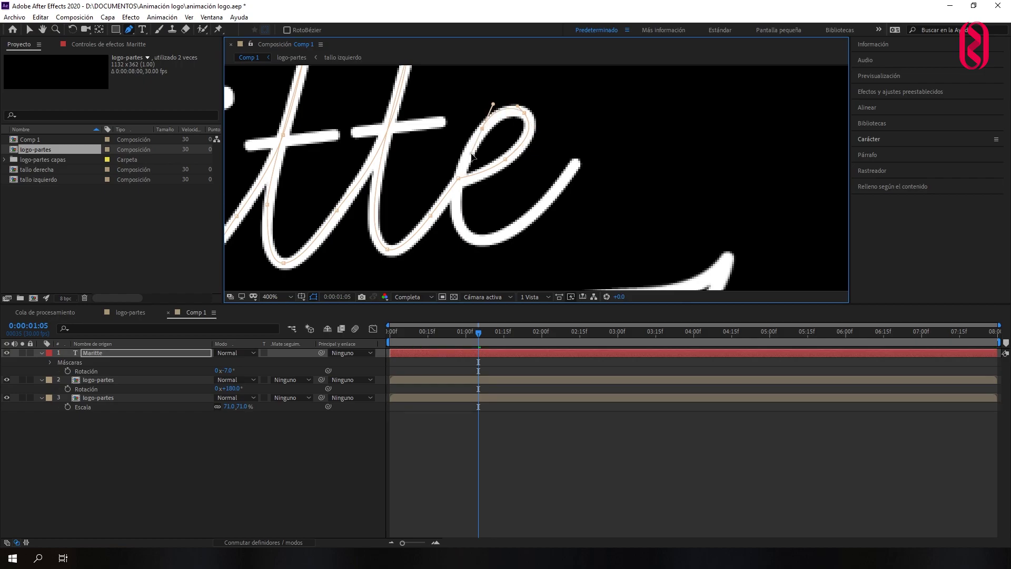
{"action": "left_click", "coordinate": [454, 206]}
{"action": "scroll", "coordinate": [459, 204], "scroll_direction": "down", "scroll_amount": 1}
{"action": "left_click_drag", "start_coordinate": [466, 197], "coordinate": [479, 196]}
{"action": "left_click_drag", "start_coordinate": [565, 123], "coordinate": [590, 85]}
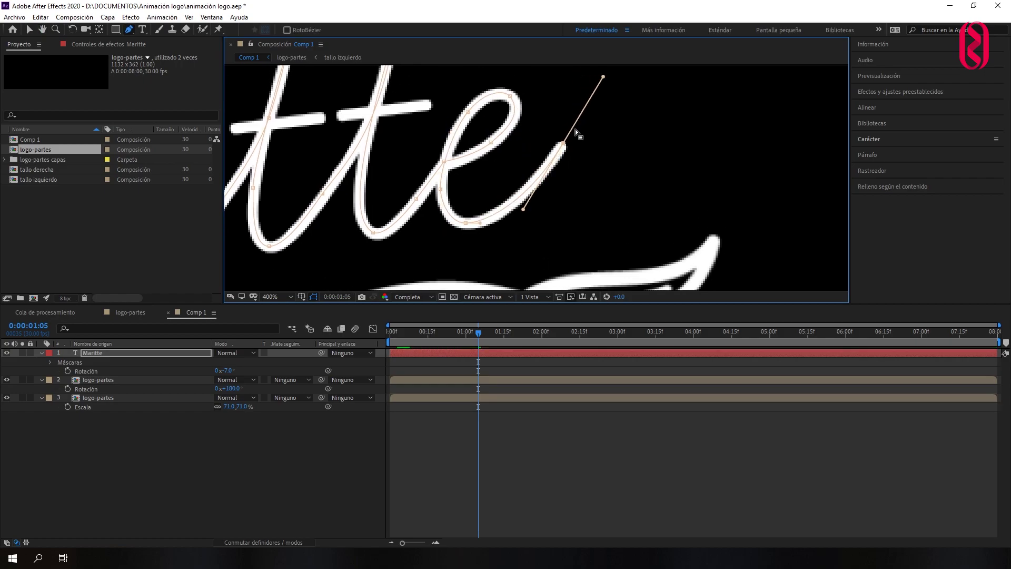
Loop the mask path back above the letters, ending just below the i's dot.
{"action": "scroll", "coordinate": [579, 137], "scroll_direction": "down", "scroll_amount": 2}
{"action": "mouse_move", "coordinate": [579, 137]}
{"action": "left_mouse_down"}
{"action": "mouse_move", "coordinate": [625, 196]}
{"action": "mouse_move", "coordinate": [651, 121]}
{"action": "left_mouse_up"}
{"action": "left_click", "coordinate": [474, 140]}
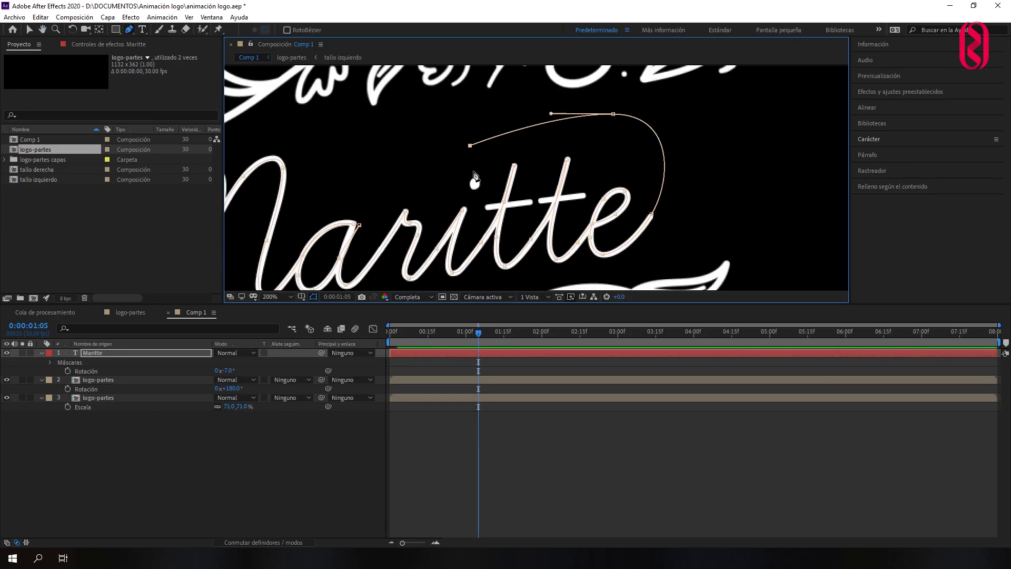
{"action": "left_click_drag", "start_coordinate": [495, 195], "coordinate": [483, 184]}
{"action": "scroll", "coordinate": [482, 183], "scroll_direction": "up", "scroll_amount": 2}
{"action": "left_click", "coordinate": [519, 215]}
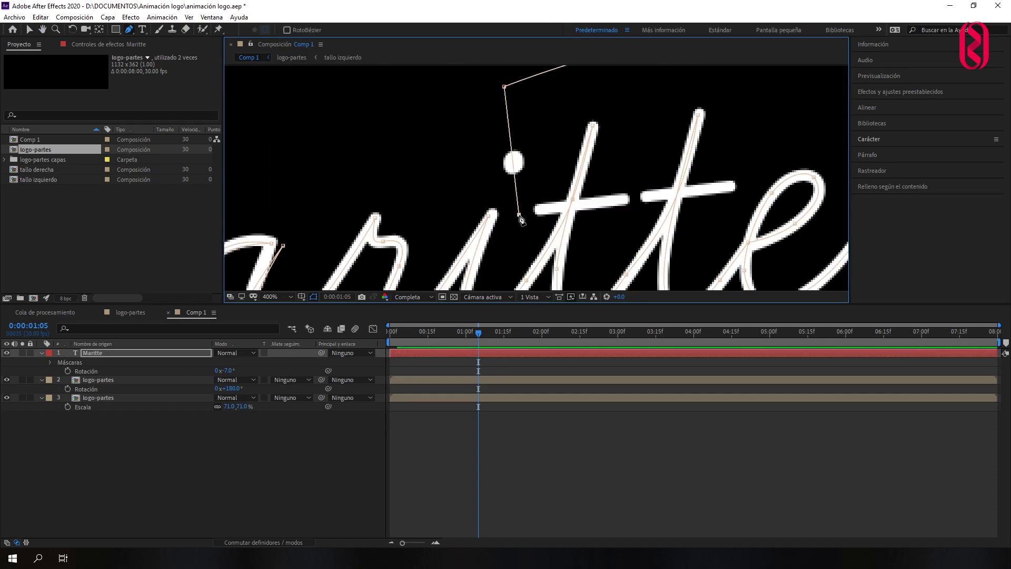
{"action": "scroll", "coordinate": [729, 207], "scroll_direction": "down", "scroll_amount": 2}
{"action": "scroll", "coordinate": [728, 207], "scroll_direction": "down", "scroll_amount": 2}
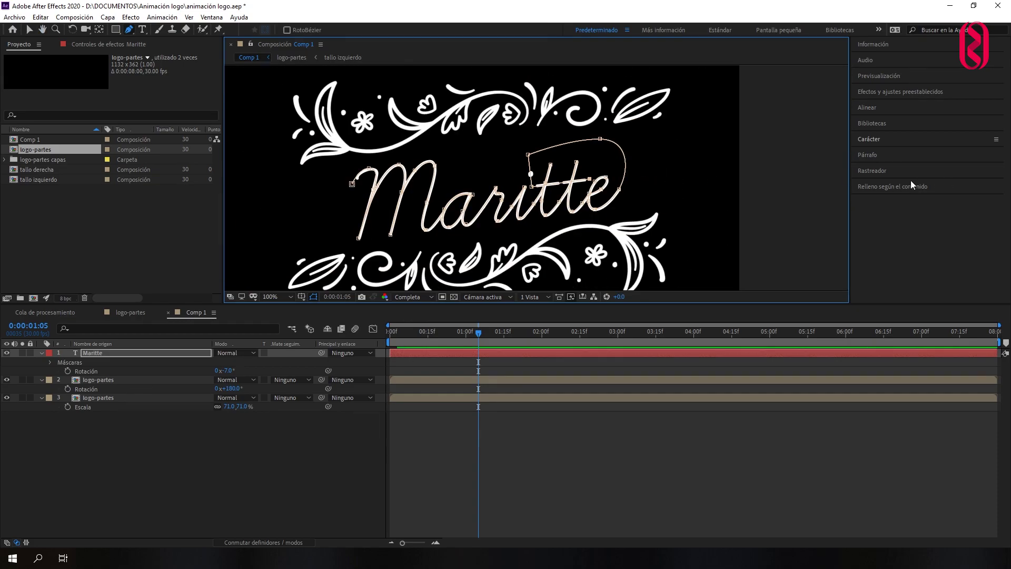
Apply the Trazo stroke effect to Maritte and set its colour to red.
{"action": "left_click", "coordinate": [880, 92]}
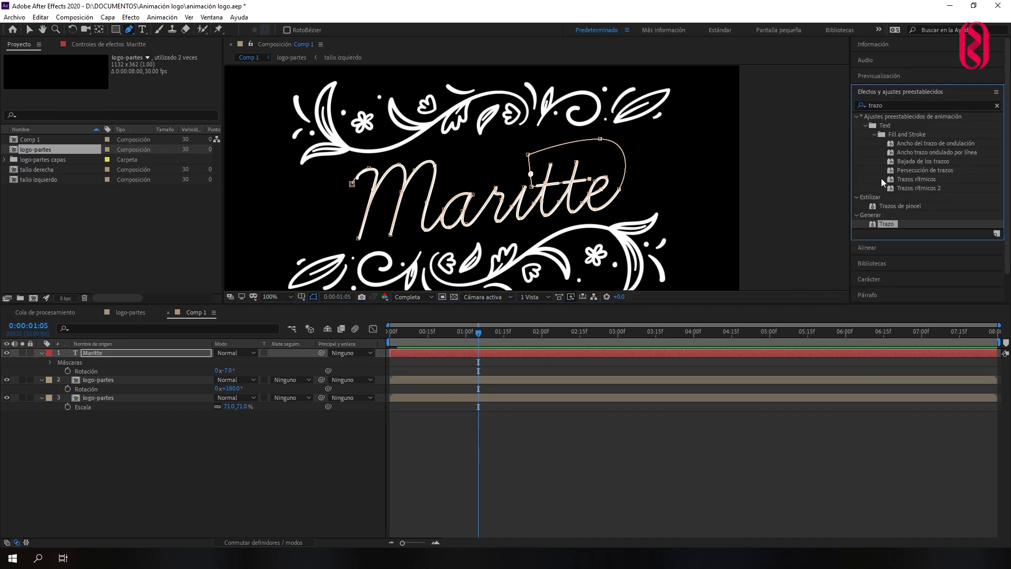
{"action": "left_click_drag", "start_coordinate": [885, 224], "coordinate": [574, 195]}
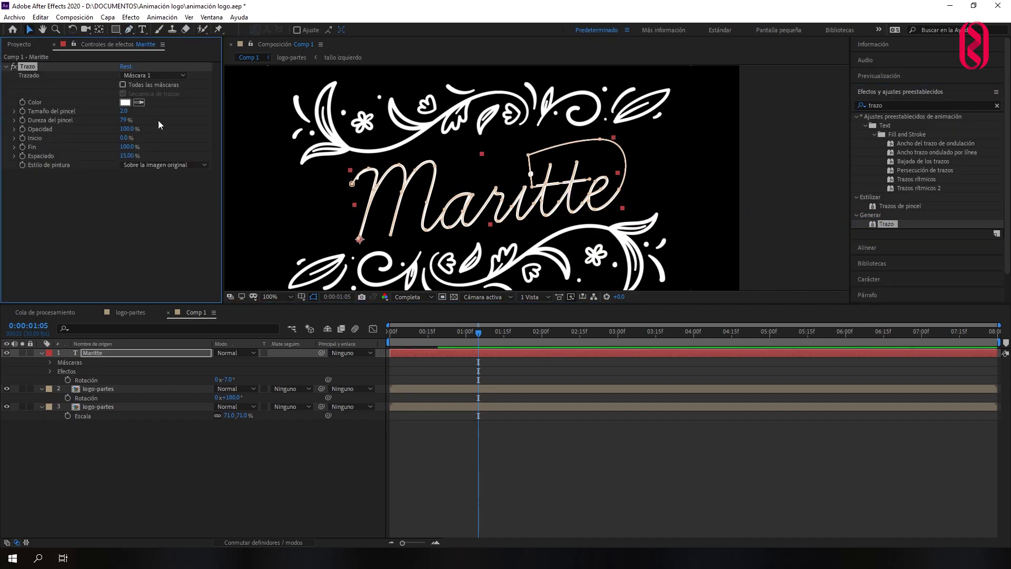
{"action": "left_click", "coordinate": [124, 103]}
{"action": "left_click", "coordinate": [787, 160]}
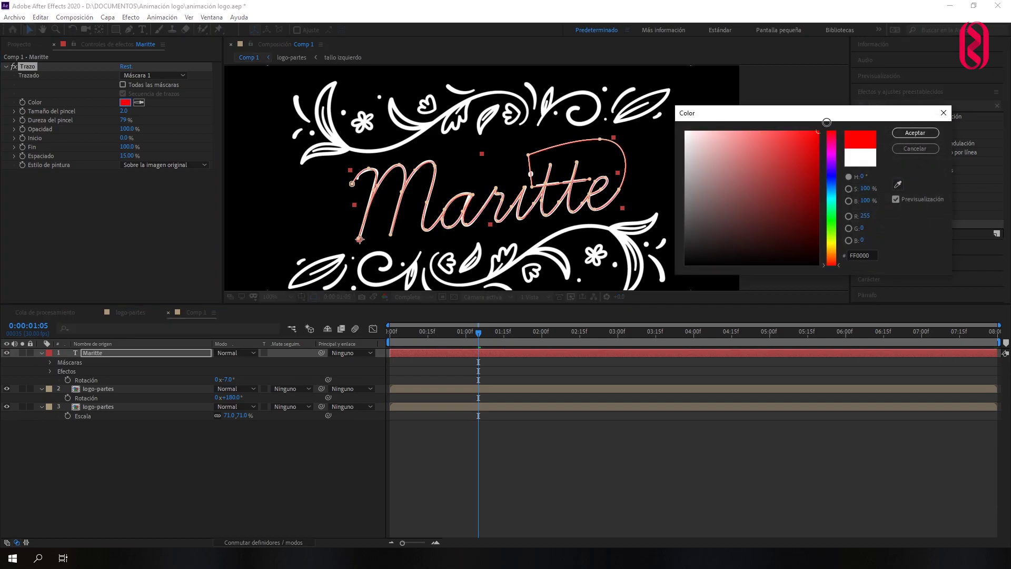
{"action": "left_click", "coordinate": [915, 133]}
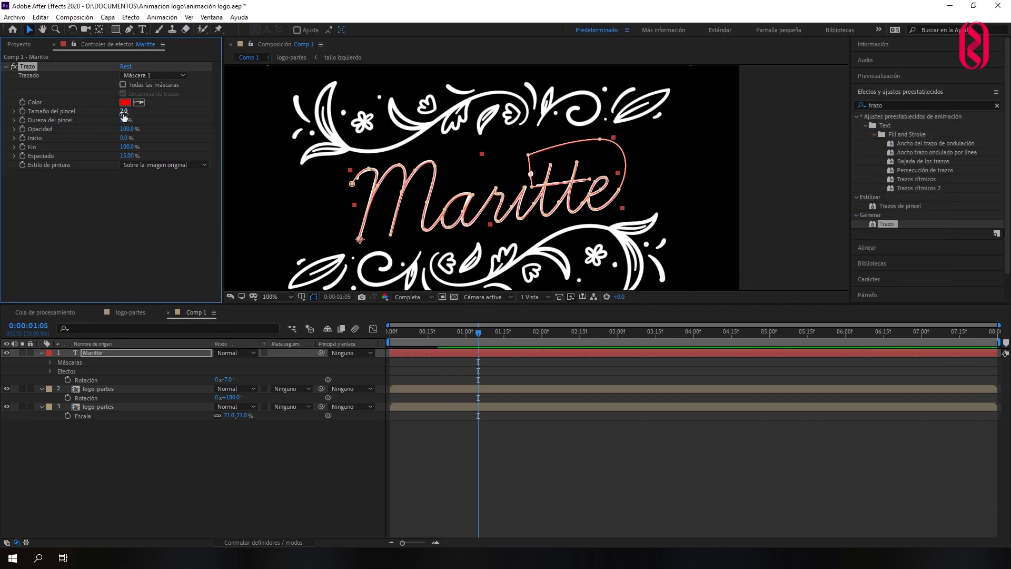
Set the stroke brush size to 6.6 and hardness to 100%.
{"action": "left_click_drag", "start_coordinate": [123, 113], "coordinate": [135, 110]}
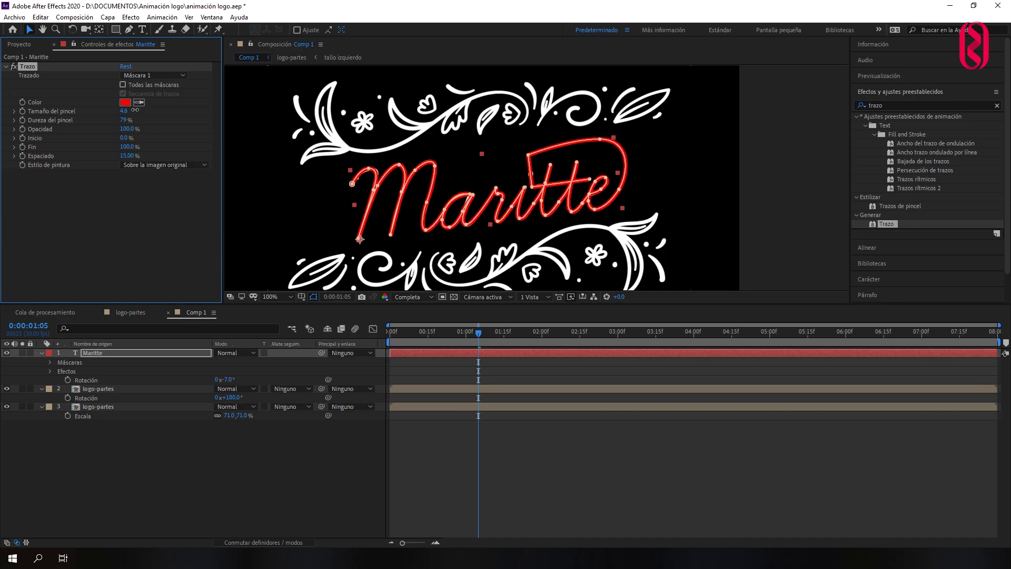
{"action": "scroll", "coordinate": [579, 202], "scroll_direction": "up", "scroll_amount": 1}
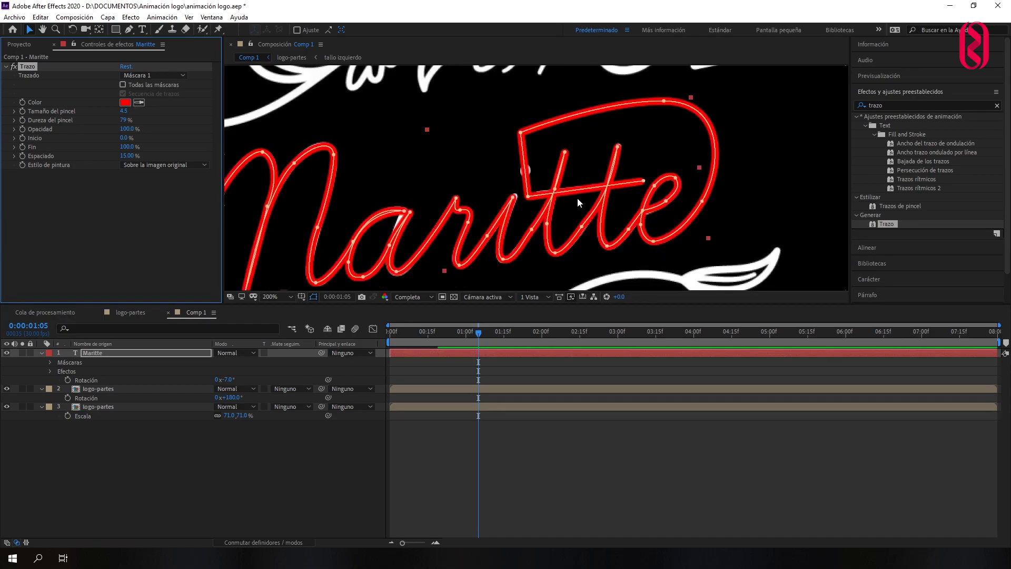
{"action": "left_click_drag", "start_coordinate": [511, 198], "coordinate": [526, 174]}
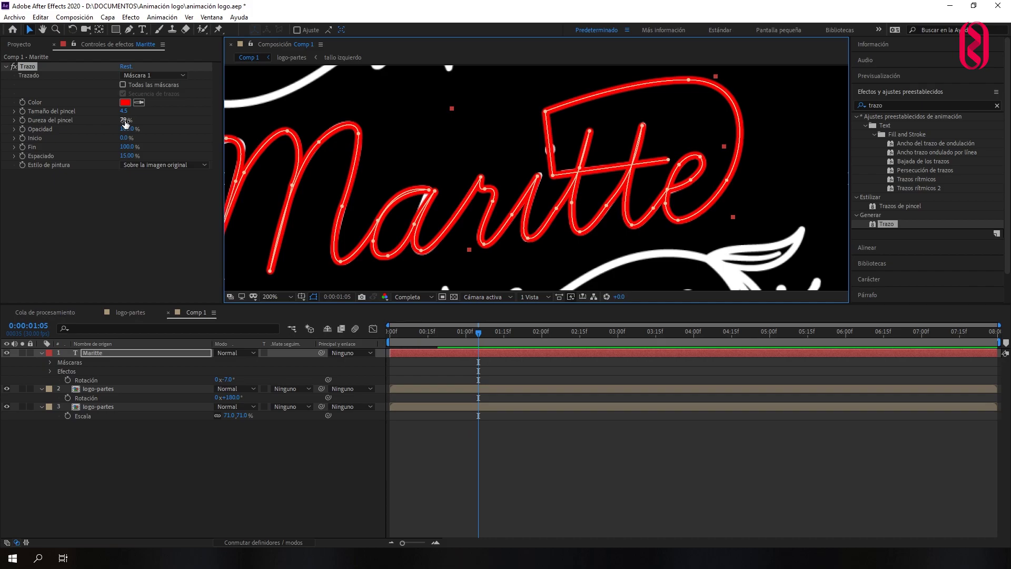
{"action": "left_click_drag", "start_coordinate": [127, 120], "coordinate": [131, 120]}
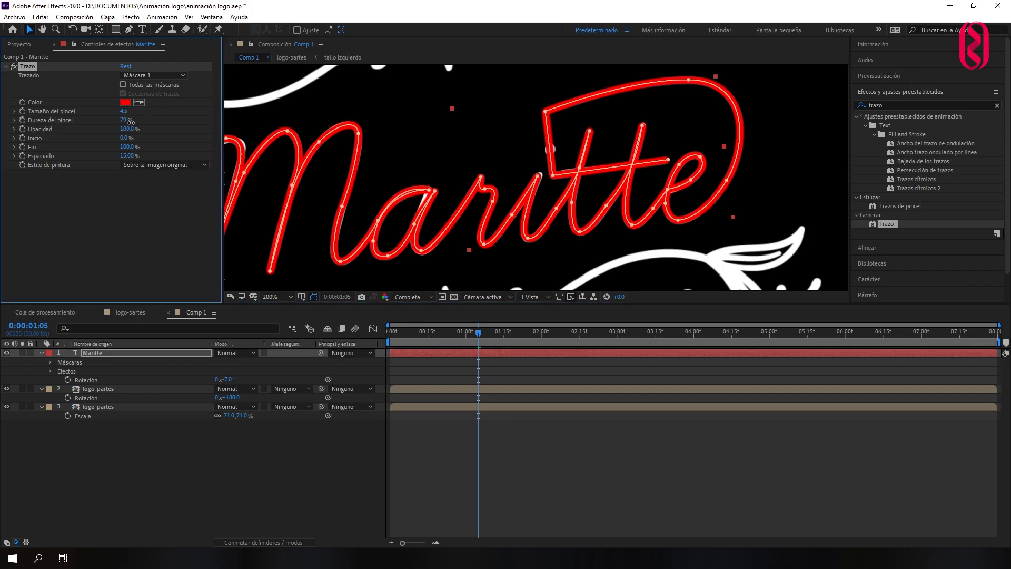
{"action": "left_click_drag", "start_coordinate": [234, 121], "coordinate": [131, 120]}
{"action": "left_click_drag", "start_coordinate": [123, 111], "coordinate": [147, 135]}
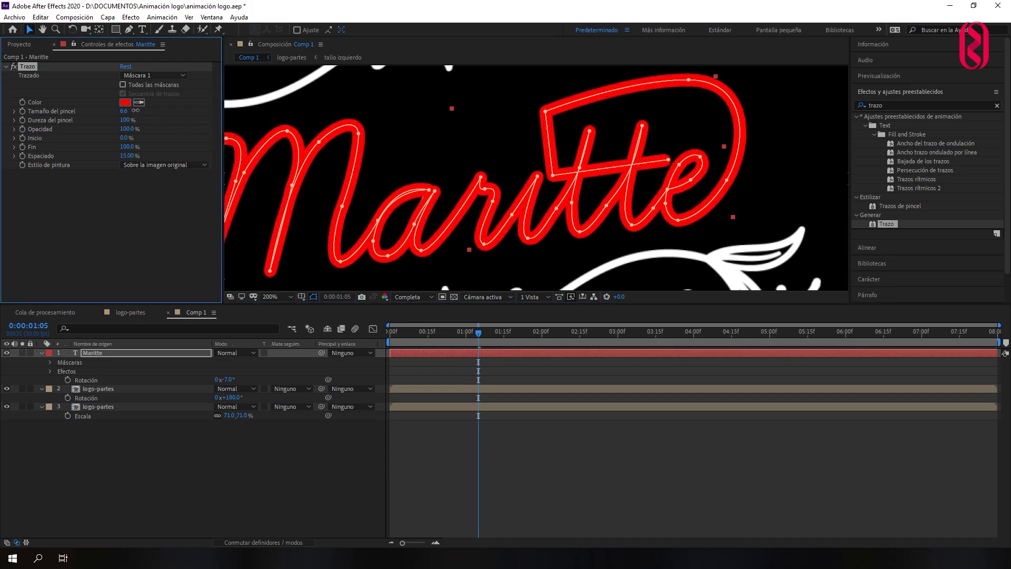
{"action": "scroll", "coordinate": [434, 210], "scroll_direction": "up", "scroll_amount": 2}
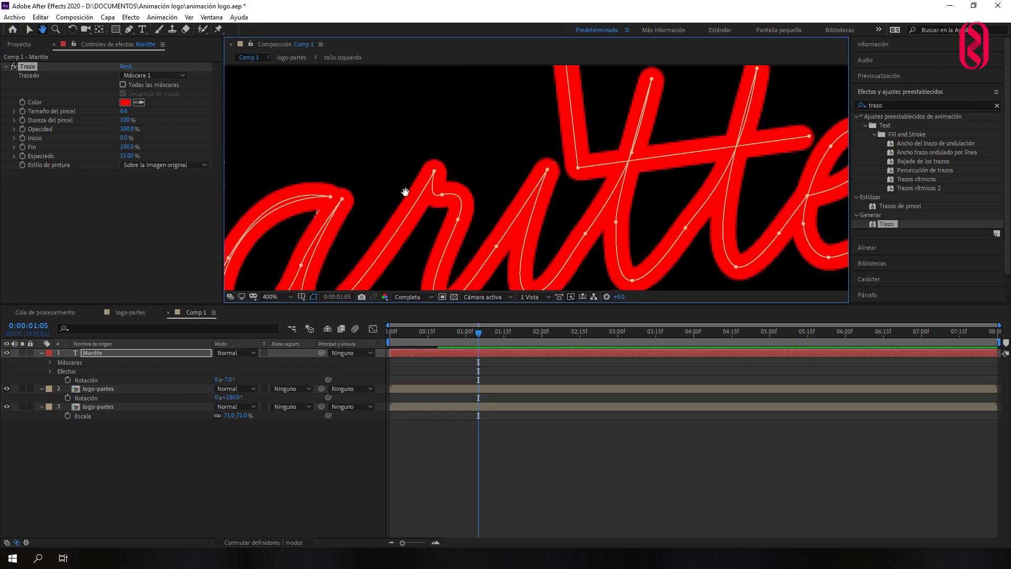
{"action": "left_click_drag", "start_coordinate": [381, 213], "coordinate": [498, 157]}
{"action": "scroll", "coordinate": [453, 156], "scroll_direction": "up", "scroll_amount": 1}
{"action": "left_click_drag", "start_coordinate": [380, 157], "coordinate": [514, 165]}
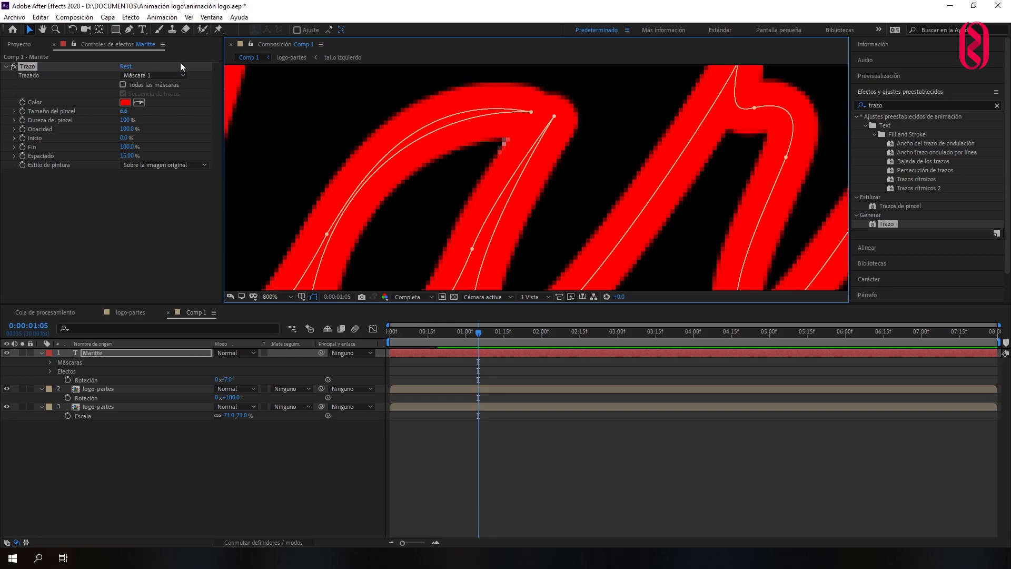
Reshape the mask path at the top of the a.
{"action": "left_click_drag", "start_coordinate": [554, 116], "coordinate": [547, 141]}
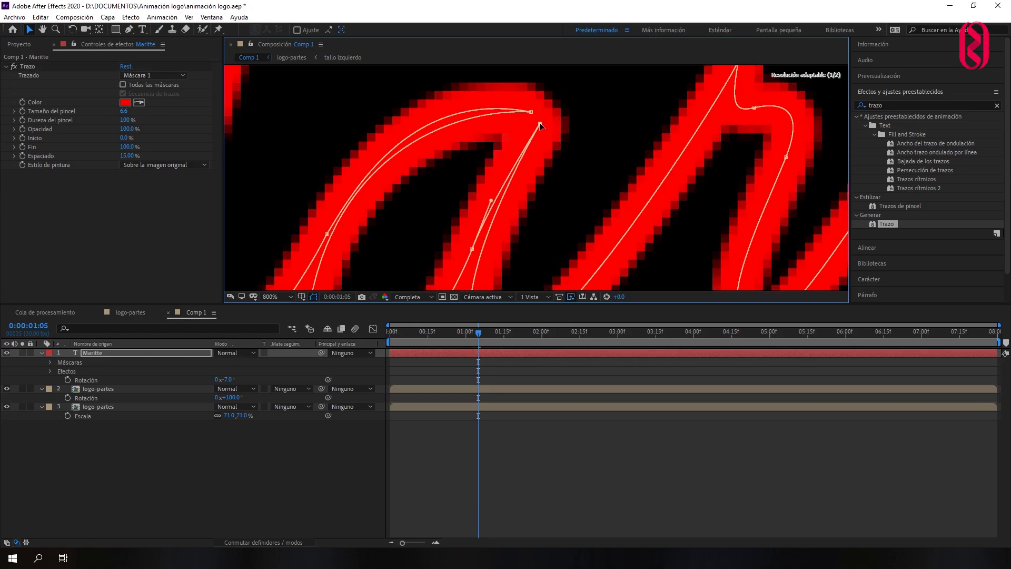
{"action": "scroll", "coordinate": [524, 163], "scroll_direction": "down", "scroll_amount": 2}
{"action": "scroll", "coordinate": [524, 160], "scroll_direction": "down", "scroll_amount": 2}
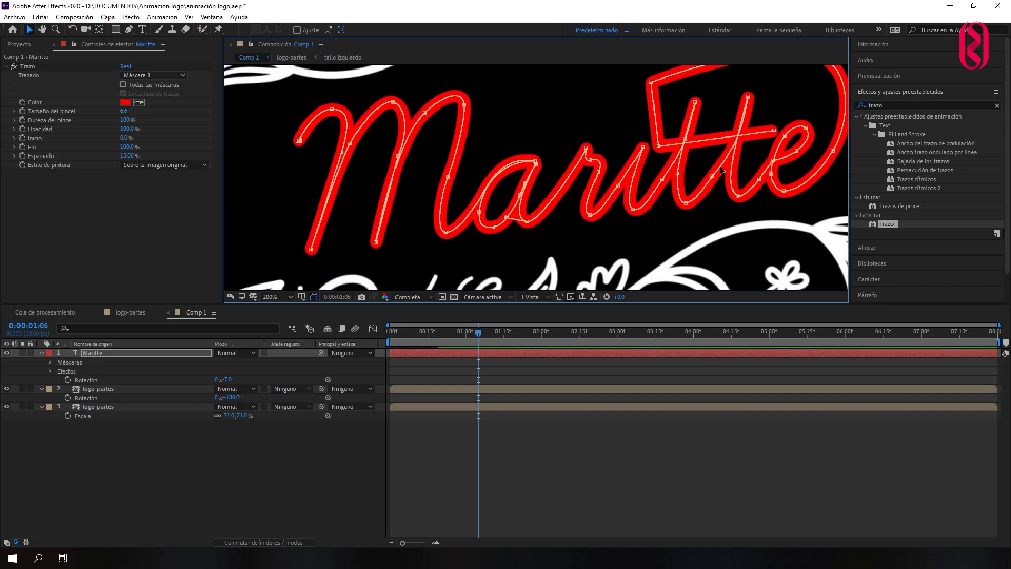
{"action": "scroll", "coordinate": [722, 170], "scroll_direction": "down", "scroll_amount": 2}
{"action": "left_click", "coordinate": [166, 165]}
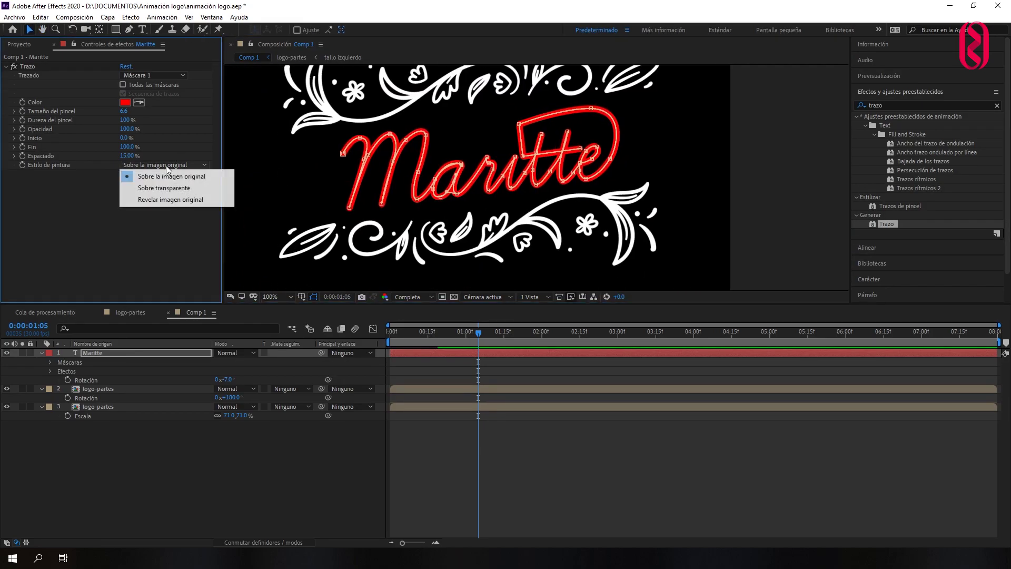
Set Paint Style to Revelar imagen original and keyframe Fin at 0% near the start.
{"action": "left_click", "coordinate": [155, 200]}
{"action": "left_click_drag", "start_coordinate": [482, 333], "coordinate": [396, 341]}
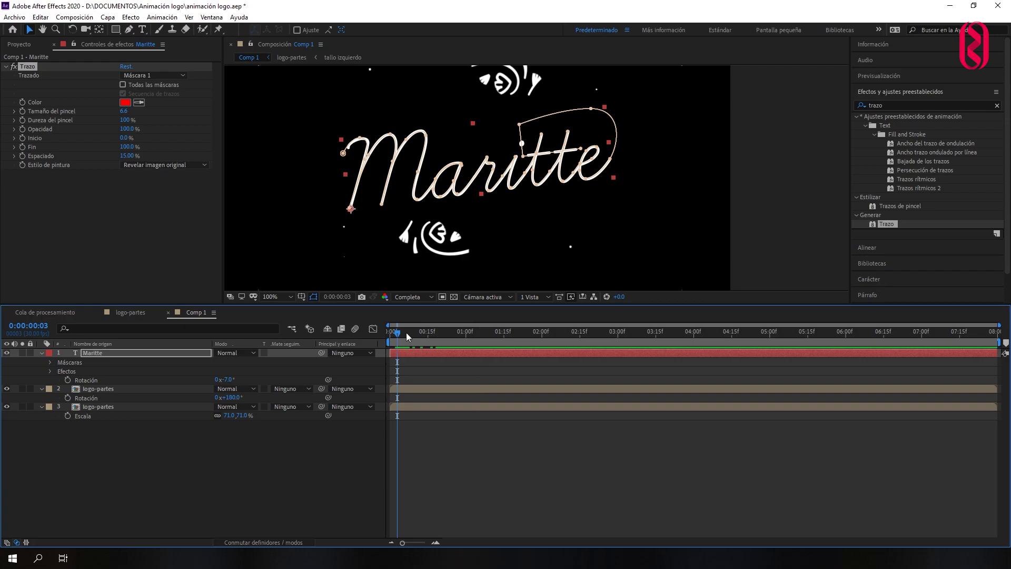
{"action": "left_click", "coordinate": [30, 148]}
{"action": "left_click_drag", "start_coordinate": [127, 151], "coordinate": [4, 160]}
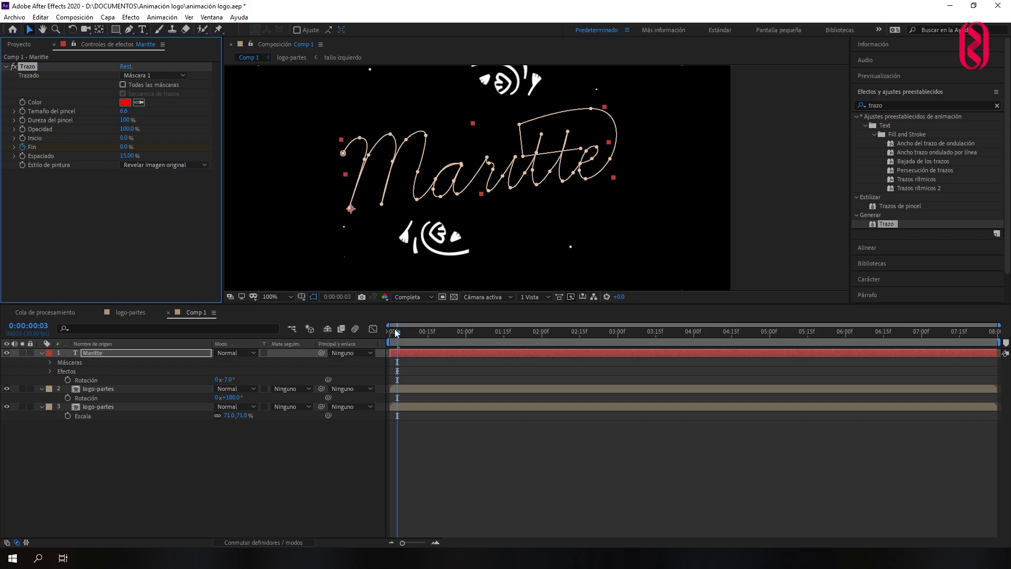
Keyframe Fin at 100% at frame 17 and check the draw-on at frame 15.
{"action": "left_click_drag", "start_coordinate": [399, 335], "coordinate": [432, 338]}
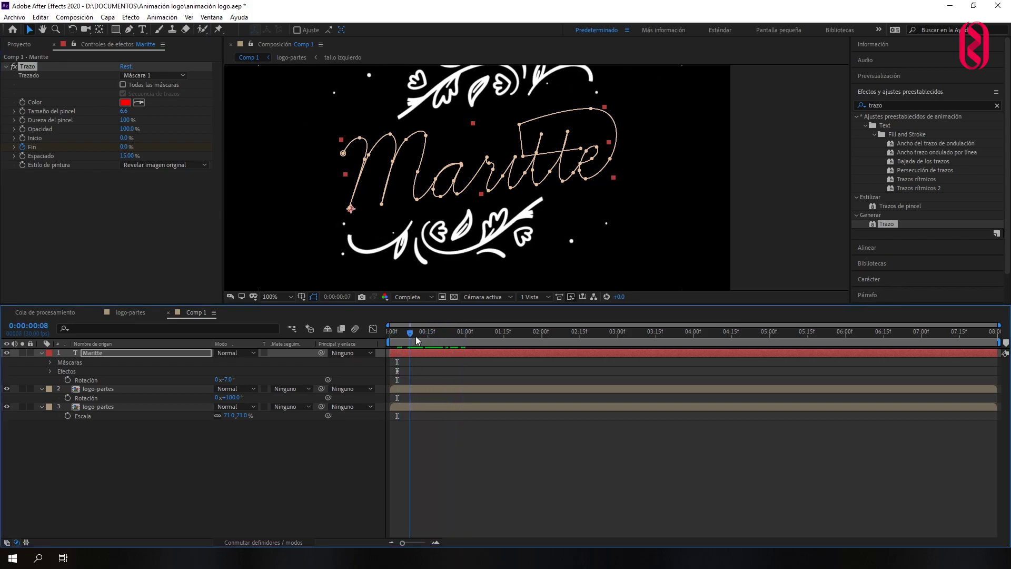
{"action": "left_click", "coordinate": [123, 146]}
{"action": "type", "text": "100"}
{"action": "key", "text": "Return"}
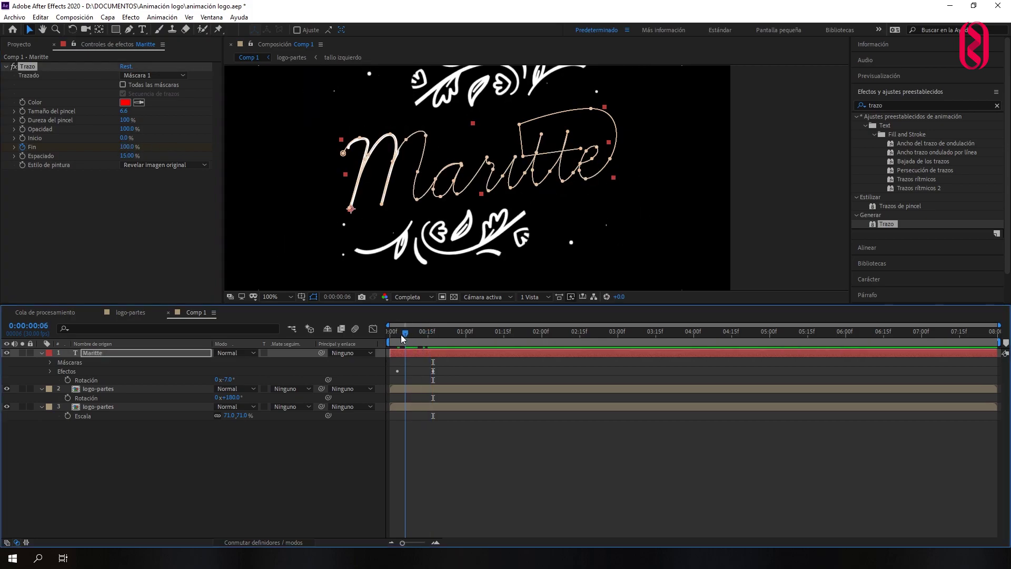
{"action": "left_click_drag", "start_coordinate": [400, 333], "coordinate": [428, 334]}
{"action": "scroll", "coordinate": [595, 210], "scroll_direction": "down", "scroll_amount": 2}
Fit the composition in a taller viewer and return the time to 0.
{"action": "left_click", "coordinate": [290, 297]}
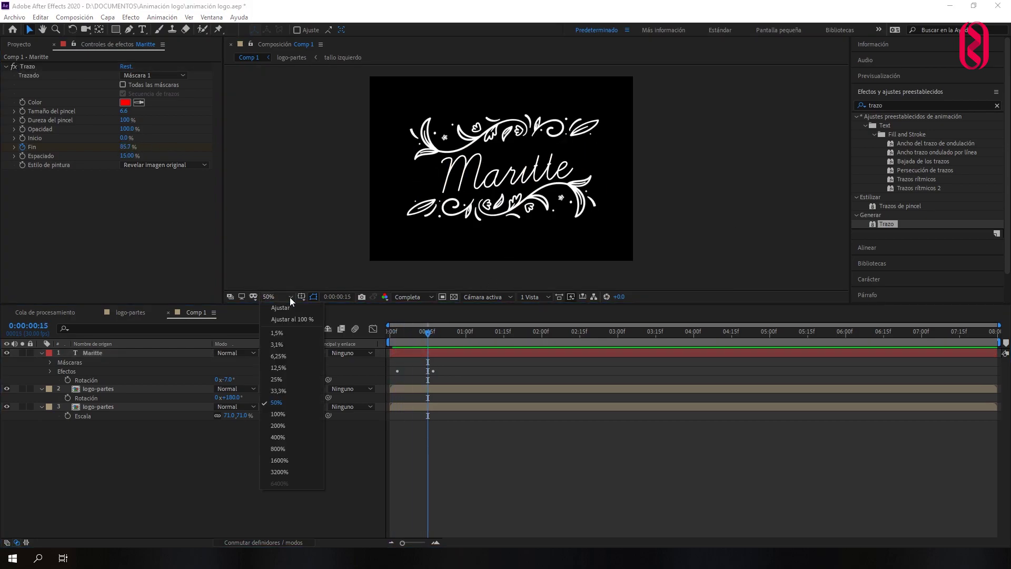
{"action": "left_click", "coordinate": [285, 314]}
{"action": "left_click_drag", "start_coordinate": [466, 304], "coordinate": [466, 353]}
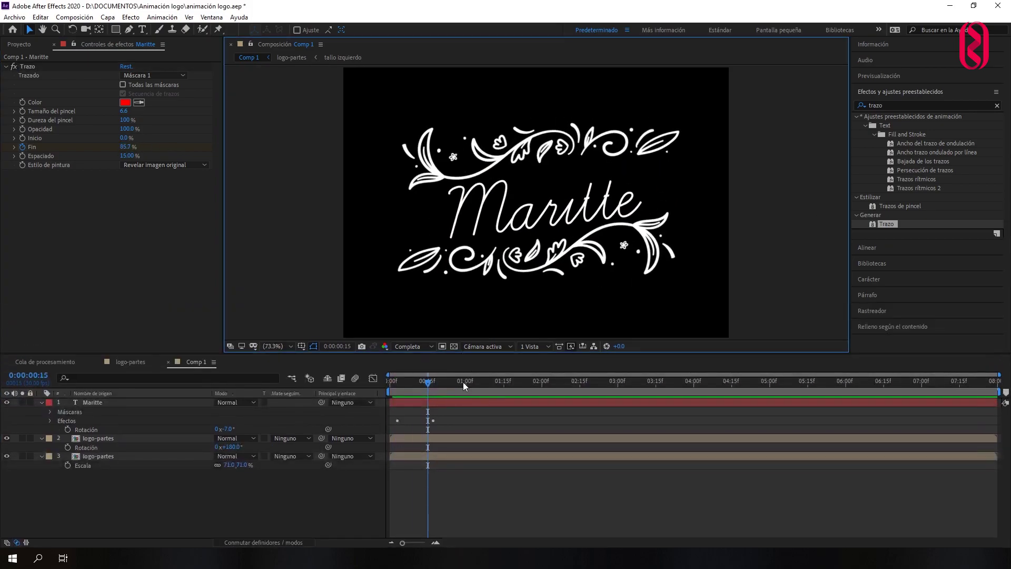
{"action": "left_click_drag", "start_coordinate": [430, 384], "coordinate": [368, 385]}
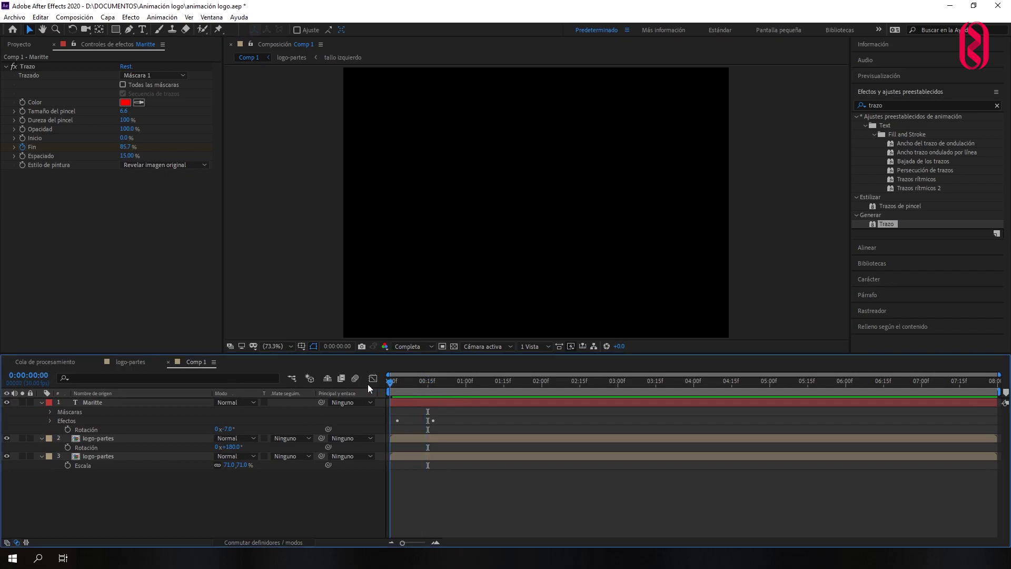
Open the Previsualización panel and play the Comp 1 preview twice.
{"action": "left_click", "coordinate": [813, 157]}
{"action": "left_click", "coordinate": [879, 77]}
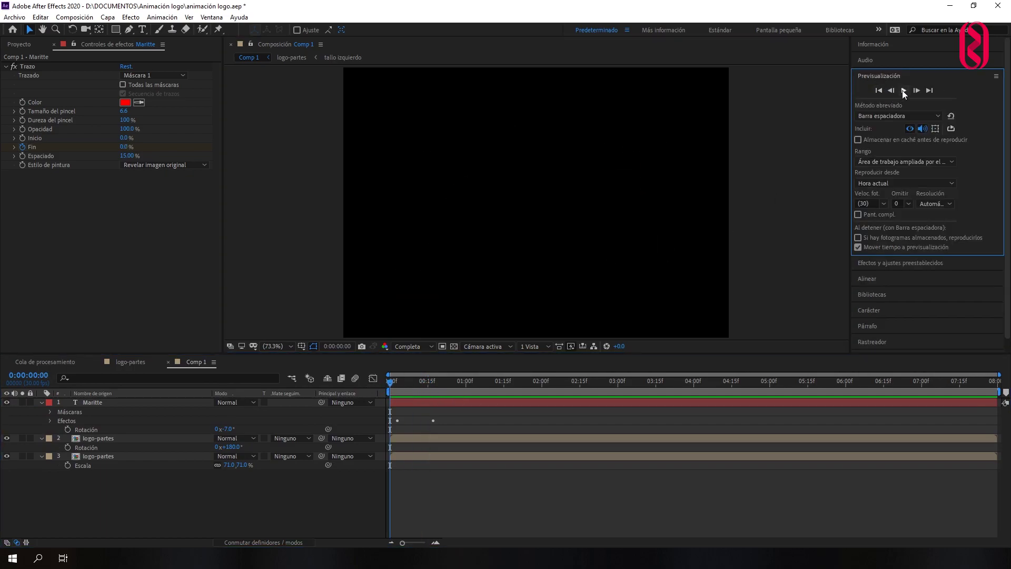
{"action": "left_click", "coordinate": [904, 90]}
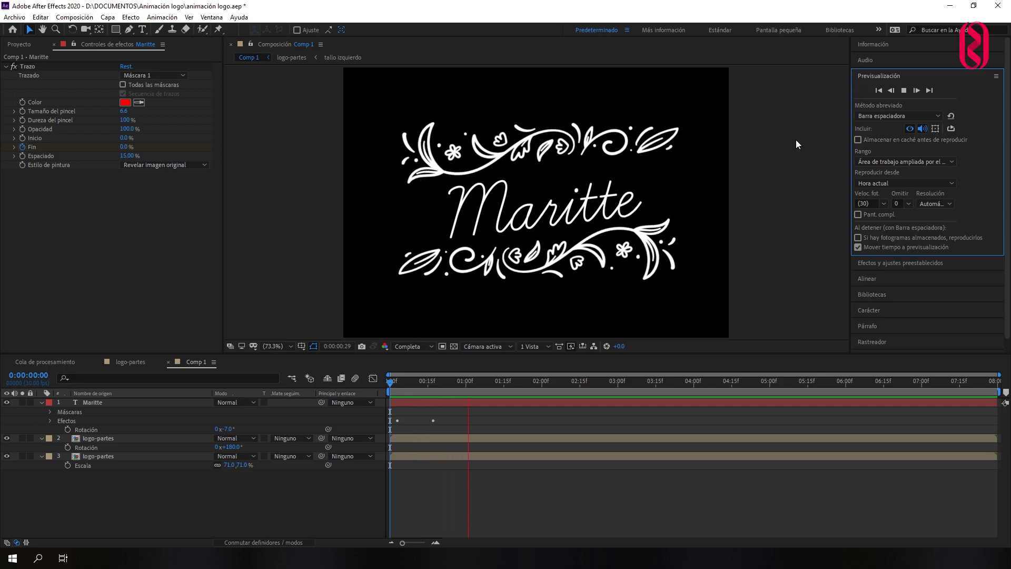
{"action": "left_click", "coordinate": [471, 388]}
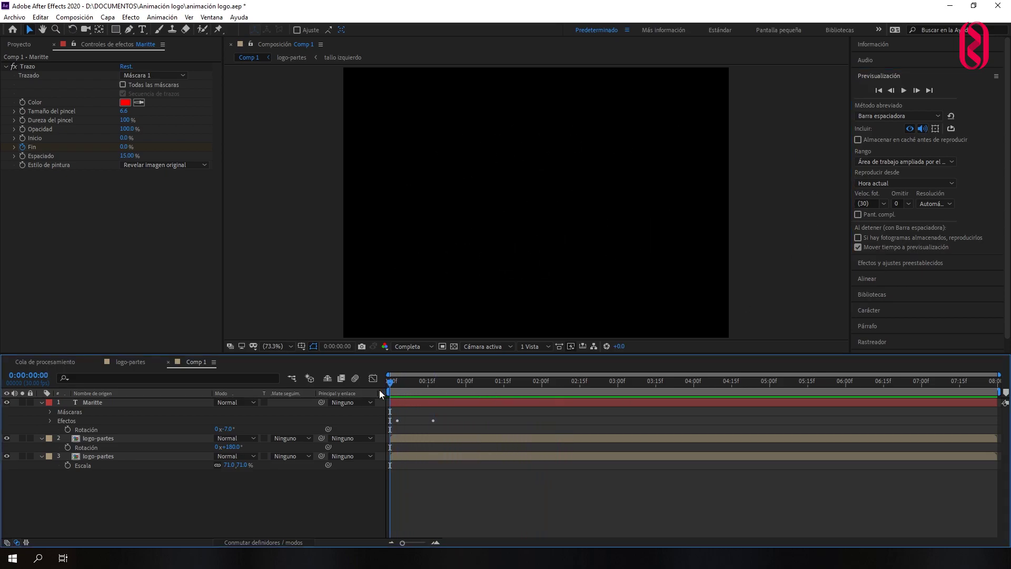
{"action": "left_click", "coordinate": [904, 91]}
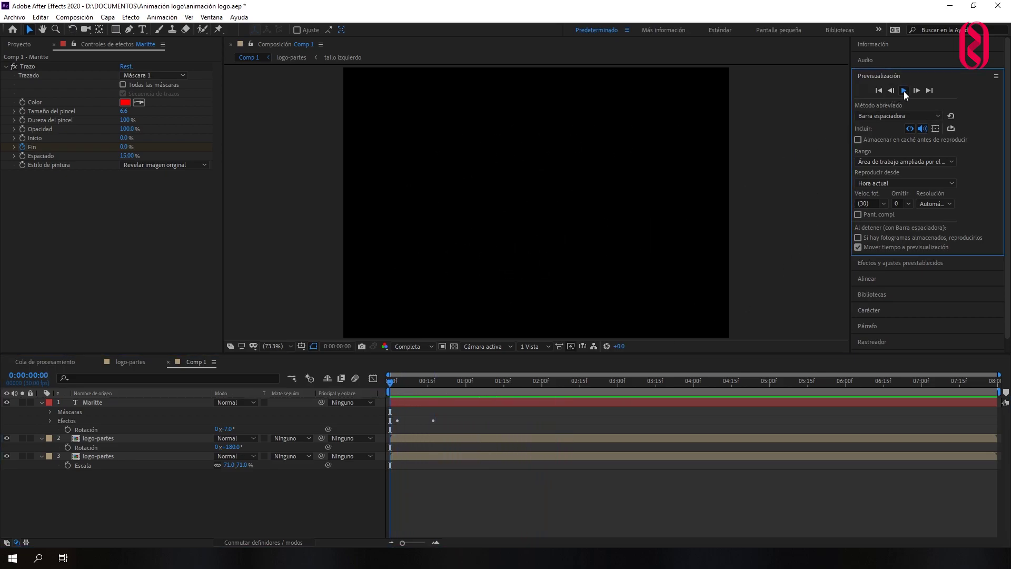